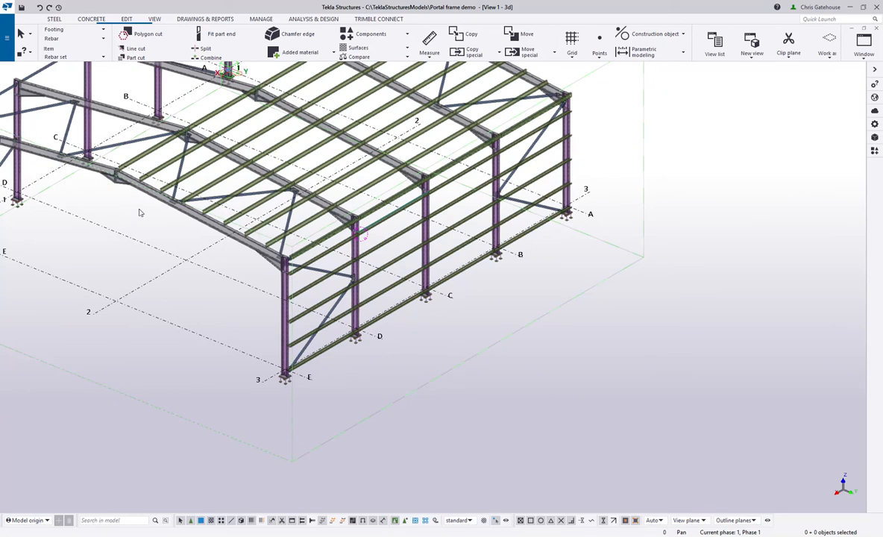
Delete all side rails between the columns on gridline 3, keeping only the lowest rail run and the eaves beams.
scroll(370, 232, "up", 4)
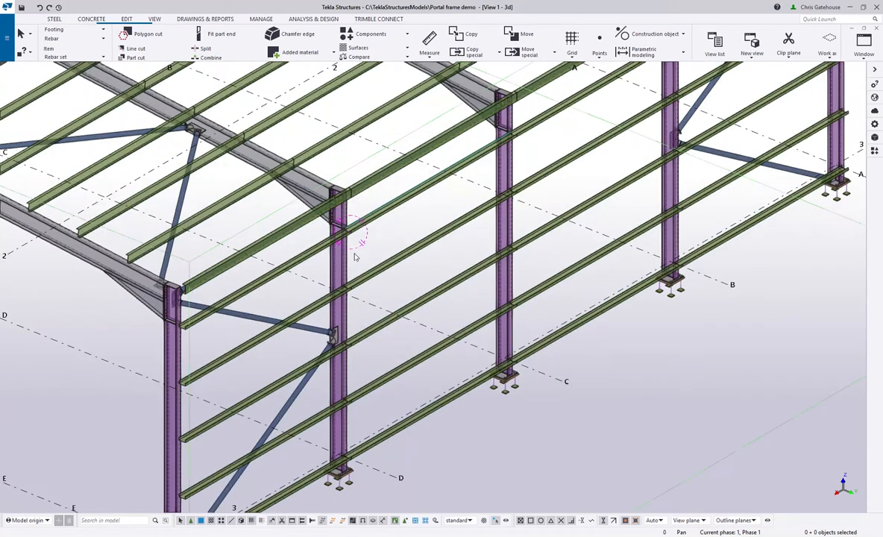
left_click(292, 261)
scroll(333, 245, "down", 2)
left_click(390, 204, "ctrl")
left_click(486, 148, "ctrl")
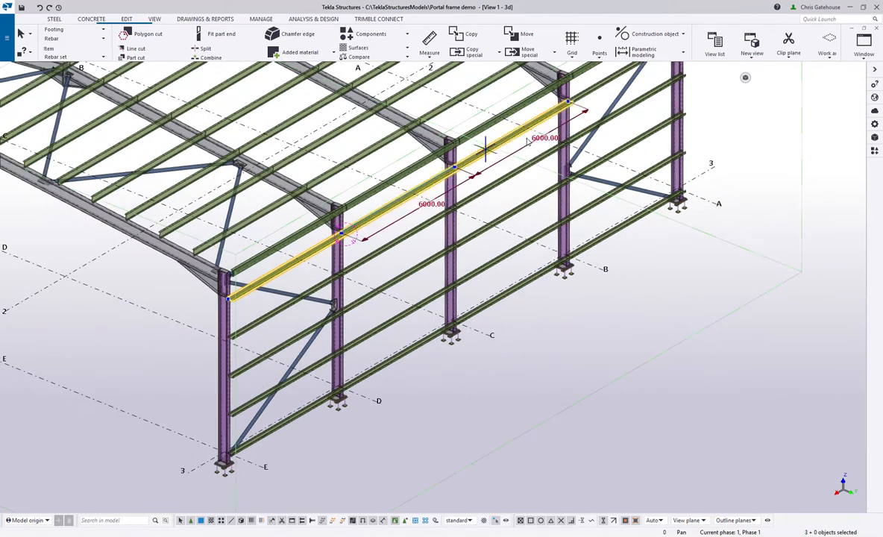
left_click(596, 86, "ctrl")
left_click(618, 111, "ctrl")
left_click(626, 149, "ctrl")
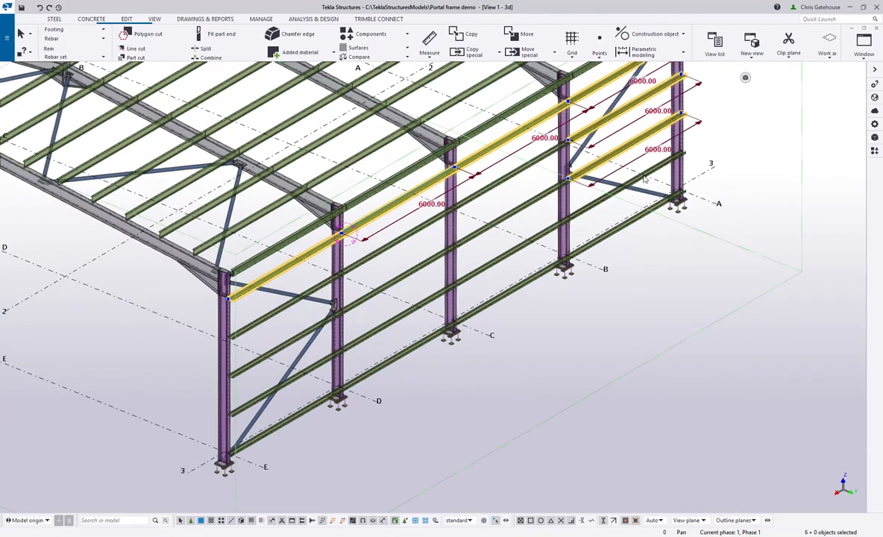
left_click(627, 186, "ctrl")
left_click(512, 253, "ctrl")
left_click(512, 214, "ctrl")
left_click(511, 172, "ctrl")
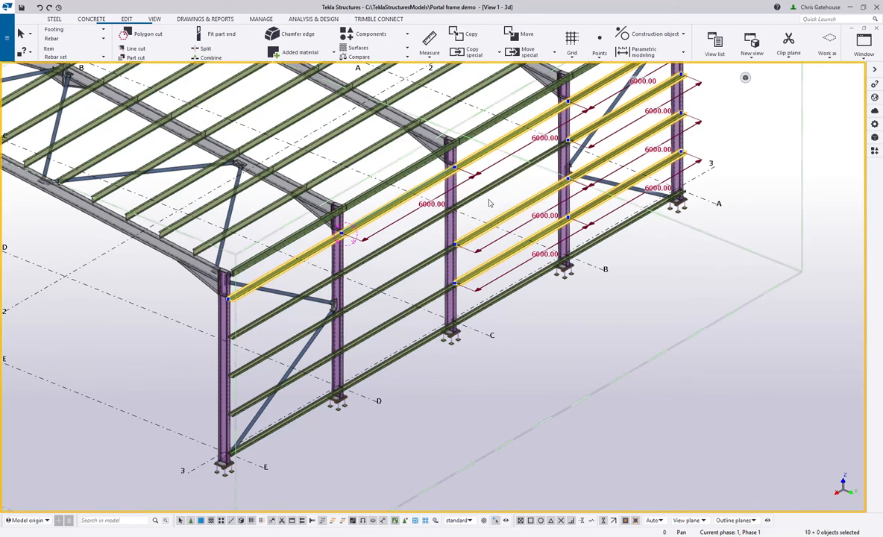
left_click(422, 230, "ctrl")
left_click(421, 268, "ctrl")
left_click(419, 308, "ctrl")
left_click(420, 313, "ctrl")
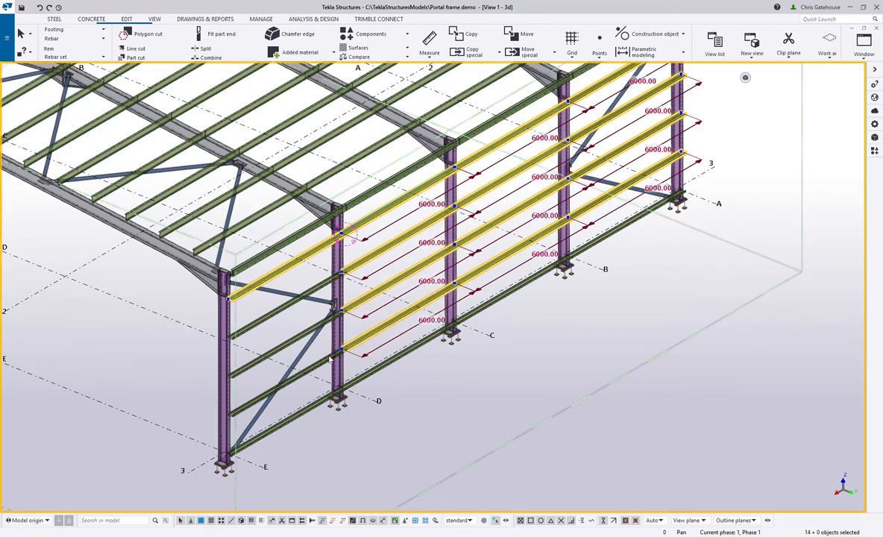
left_click(285, 388, "ctrl")
left_click(283, 350, "ctrl")
left_click(282, 313, "ctrl")
key("Escape")
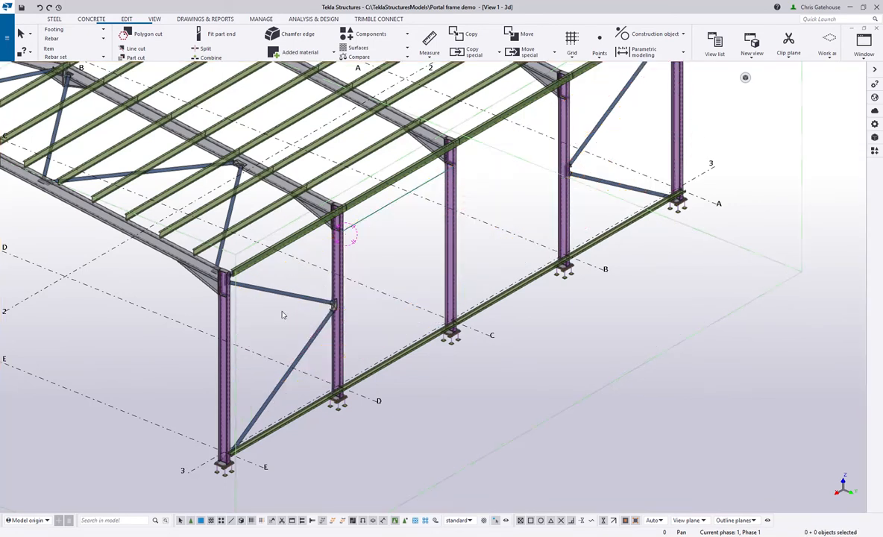
Open the Applications & components catalog and browse the Cold Rolled Systems group for the Metsec connections.
scroll(282, 313, "up", 10)
scroll(321, 399, "up", 5)
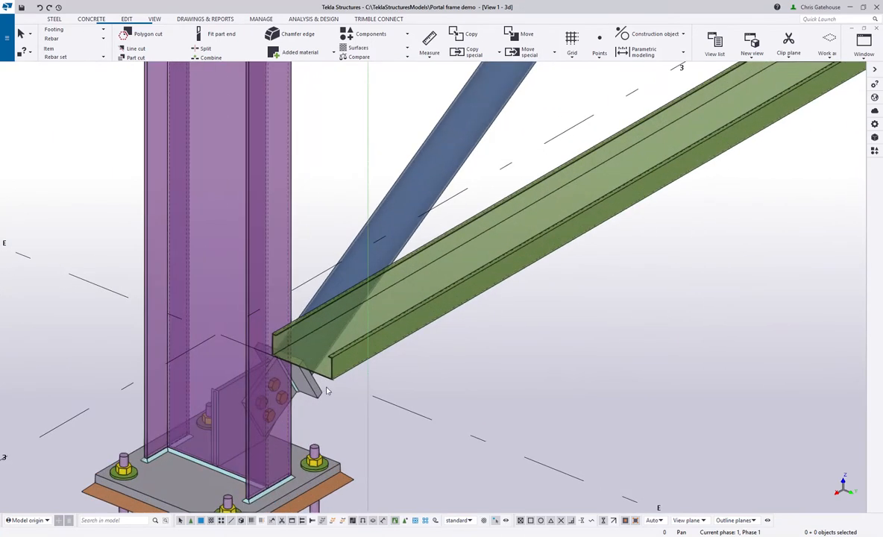
left_click(875, 149)
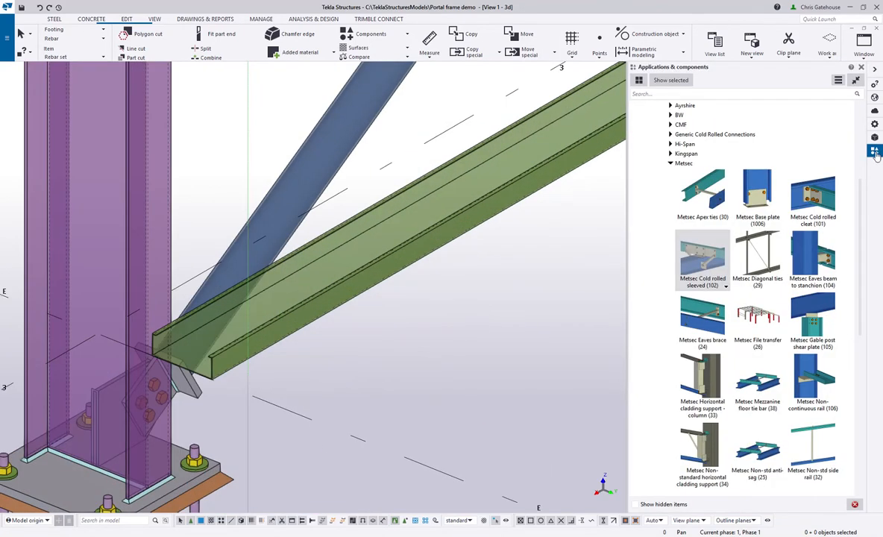
scroll(701, 134, "up", 5)
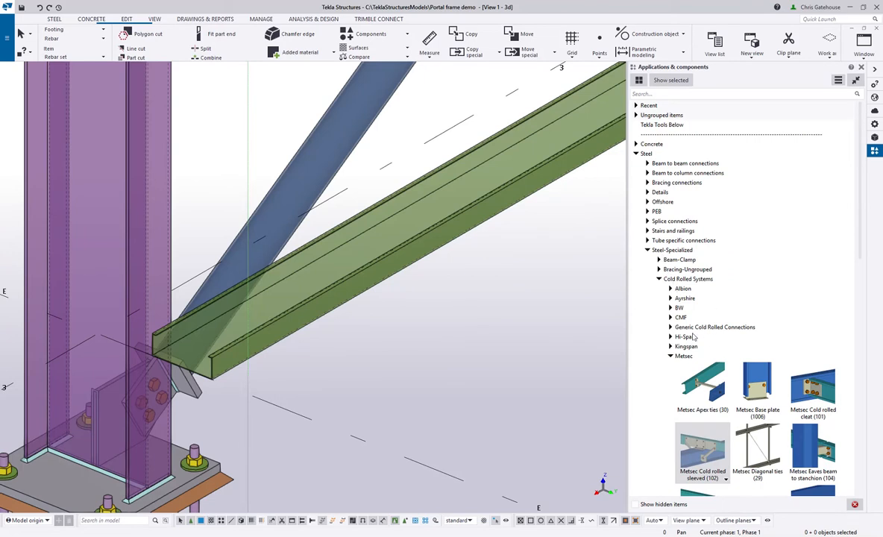
scroll(693, 337, "down", 4)
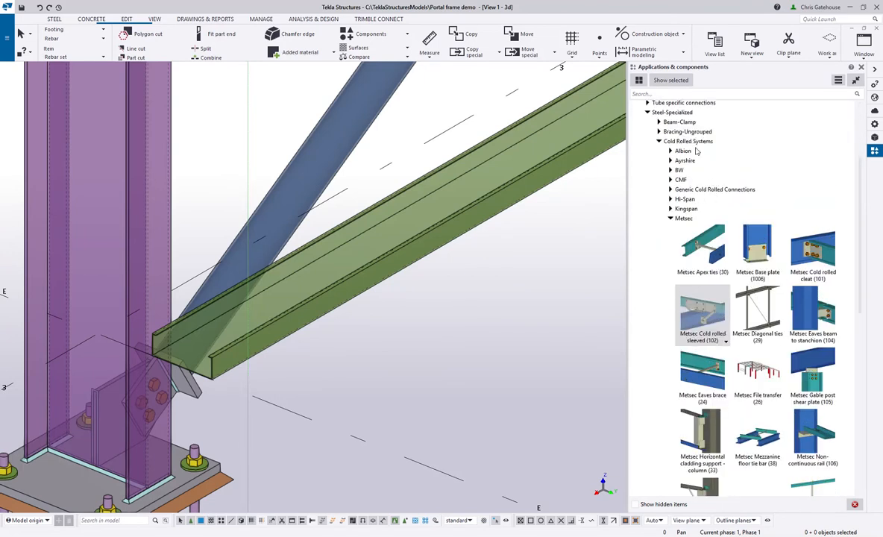
scroll(691, 161, "down", 10)
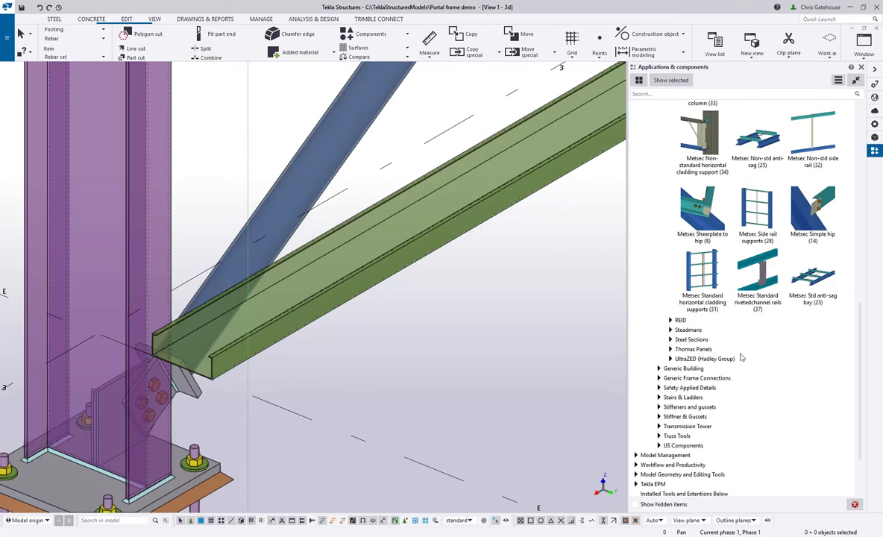
scroll(721, 341, "up", 9)
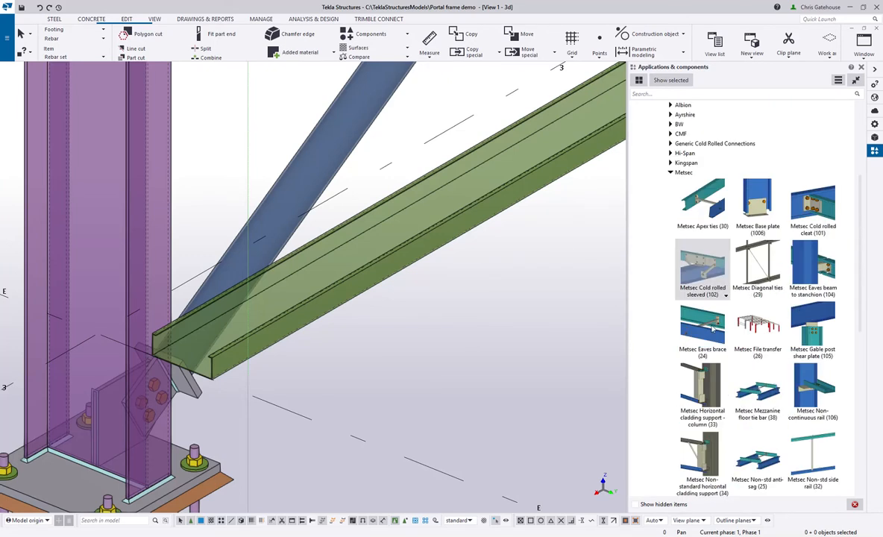
scroll(240, 335, "up", 3)
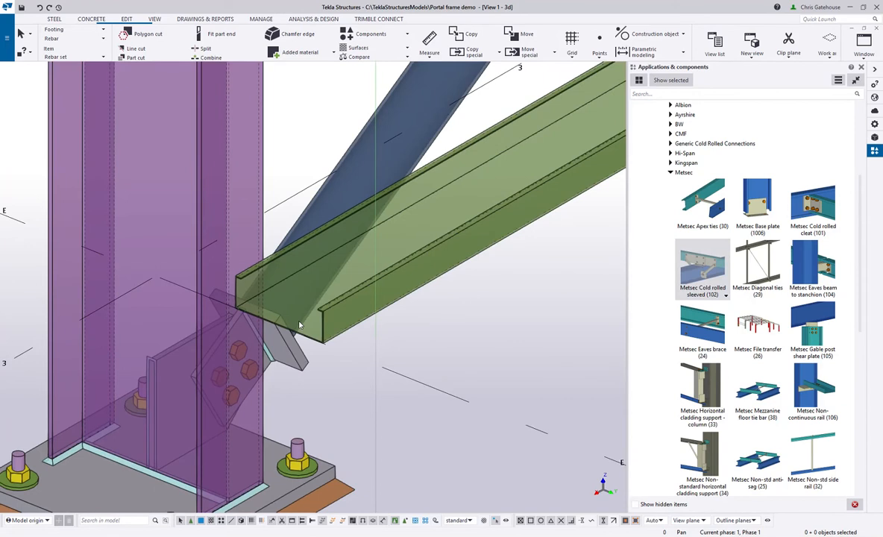
Apply the Metsec Cold rolled sleeved (102) connection between the corner column at grid E/3 and the end of the bottom rail.
double_click(702, 264)
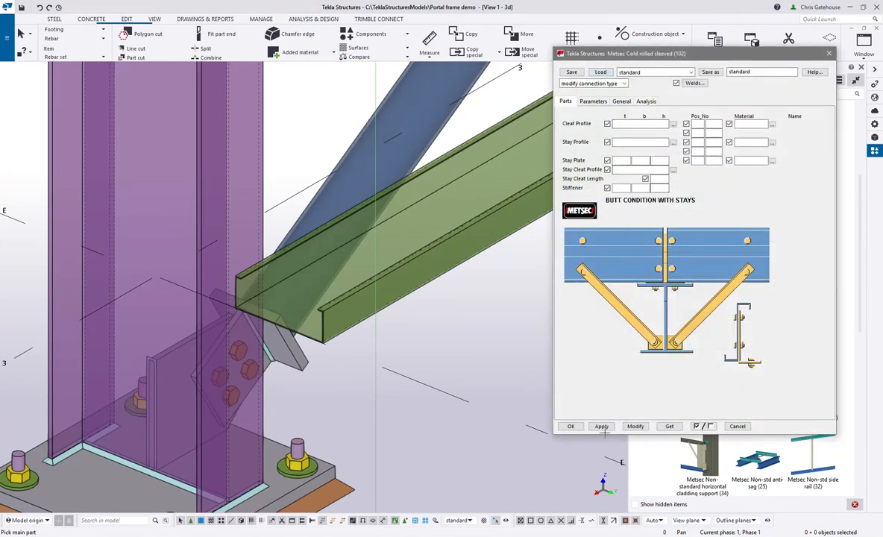
left_click(572, 427)
left_click(266, 409)
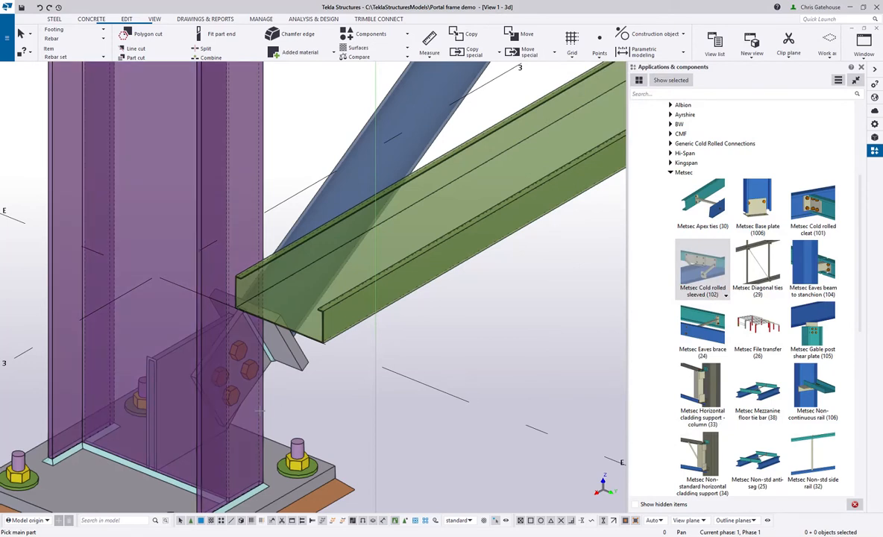
left_click(350, 299)
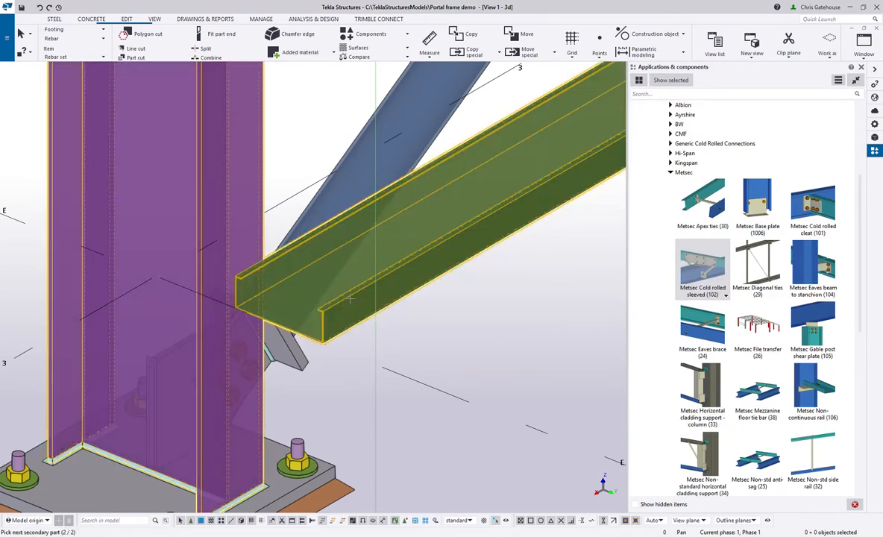
middle_click(349, 299)
scroll(347, 309, "up", 2)
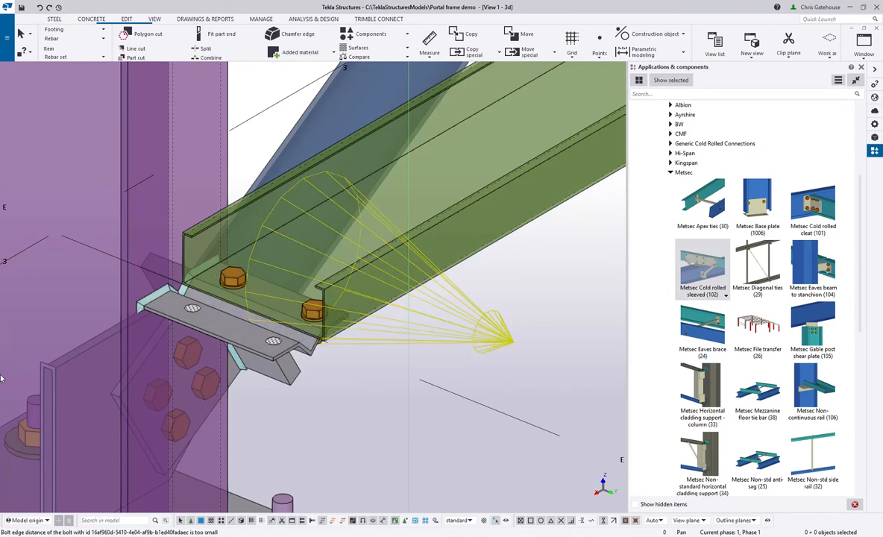
Open the parameter settings of the cleat connection placed at the corner column and inspect the cleat.
left_click(521, 342)
double_click(522, 343)
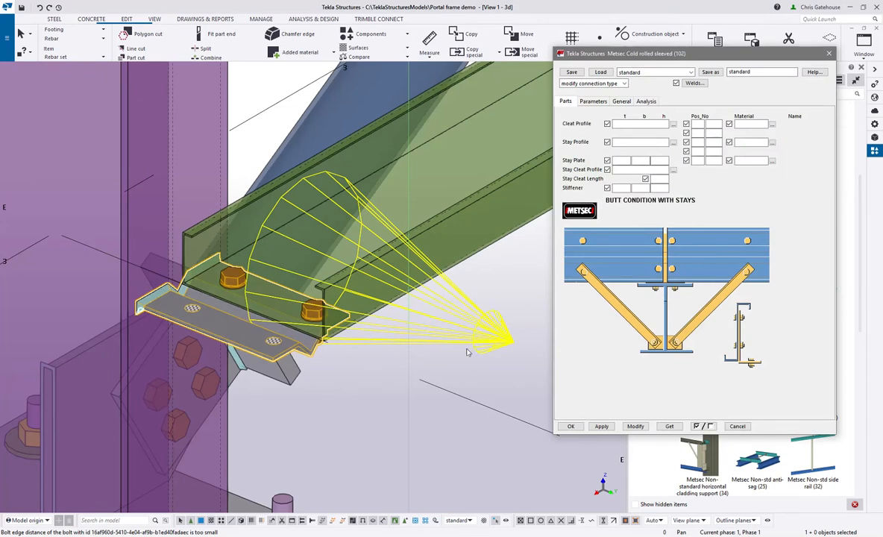
scroll(246, 328, "up", 3)
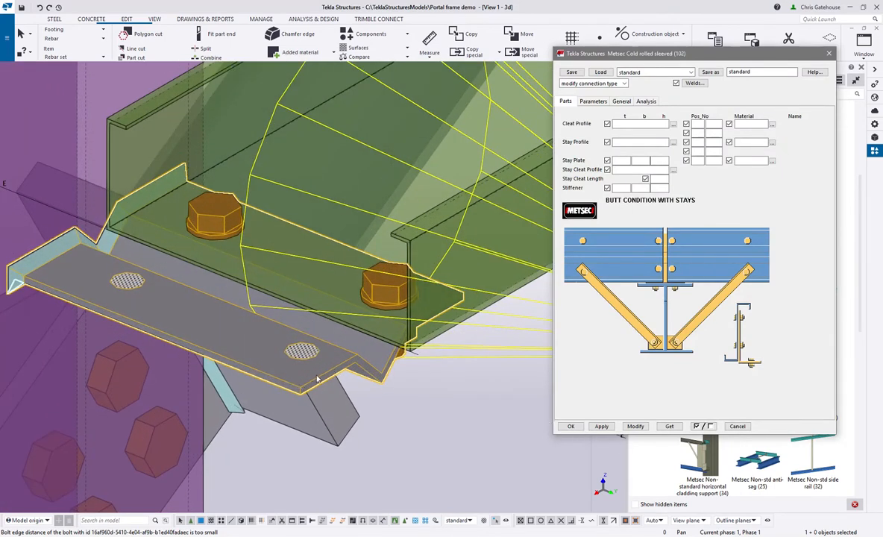
scroll(317, 379, "down", 4)
left_click(592, 102)
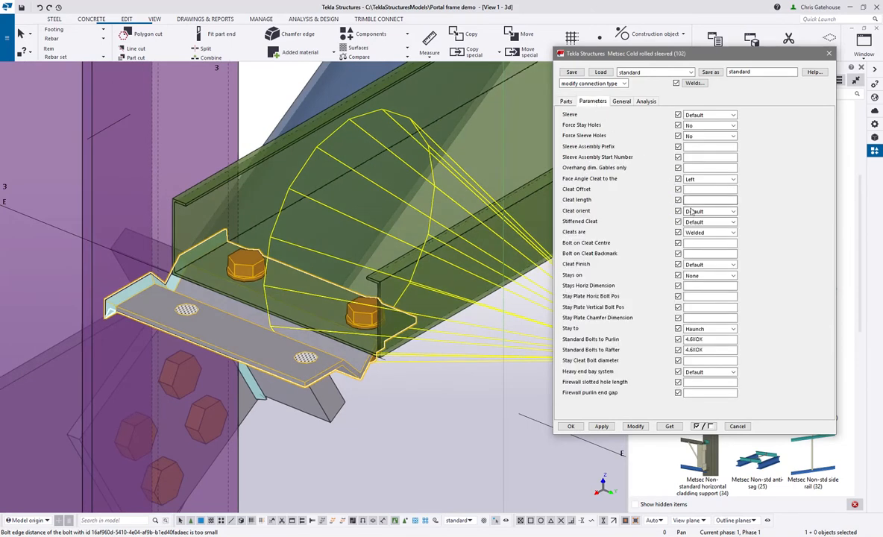
Set the cleat attachment to Workshop Bolts and modify the corner column connection.
left_click(701, 233)
left_click(700, 250)
left_click(701, 233)
left_click(703, 255)
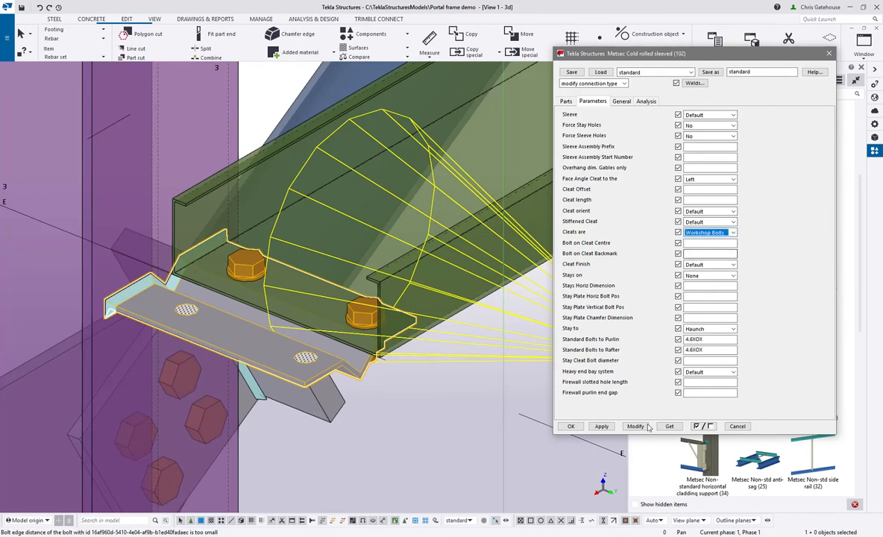
left_click(634, 425)
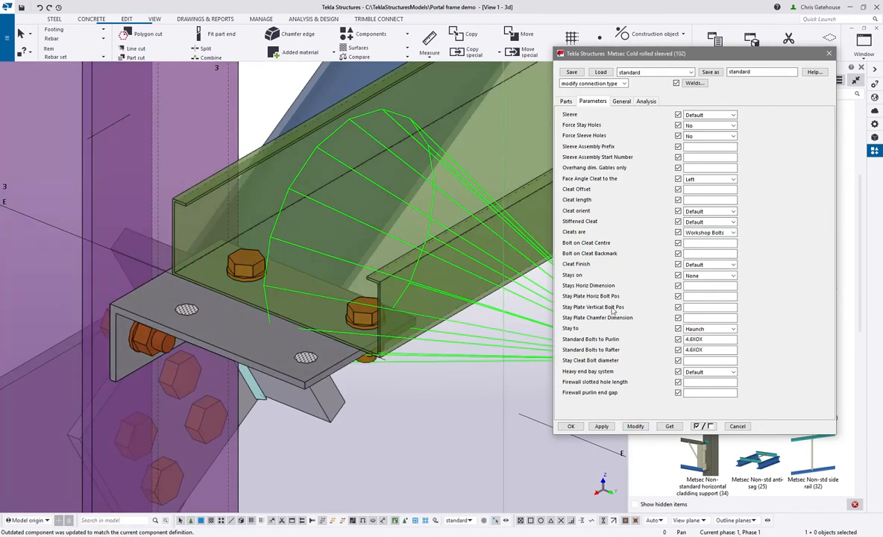
Set the cleat attachment back to Welded and update the connection.
left_click(701, 233)
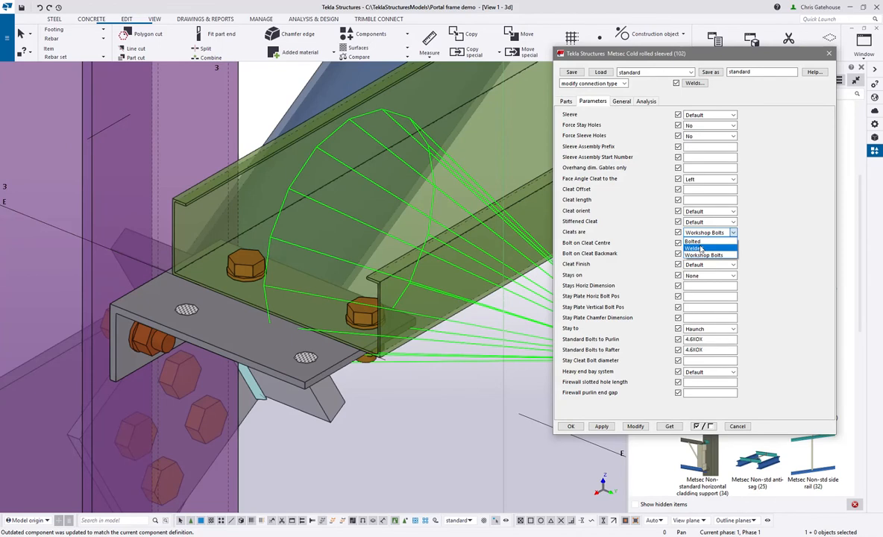
left_click(700, 249)
left_click(635, 426)
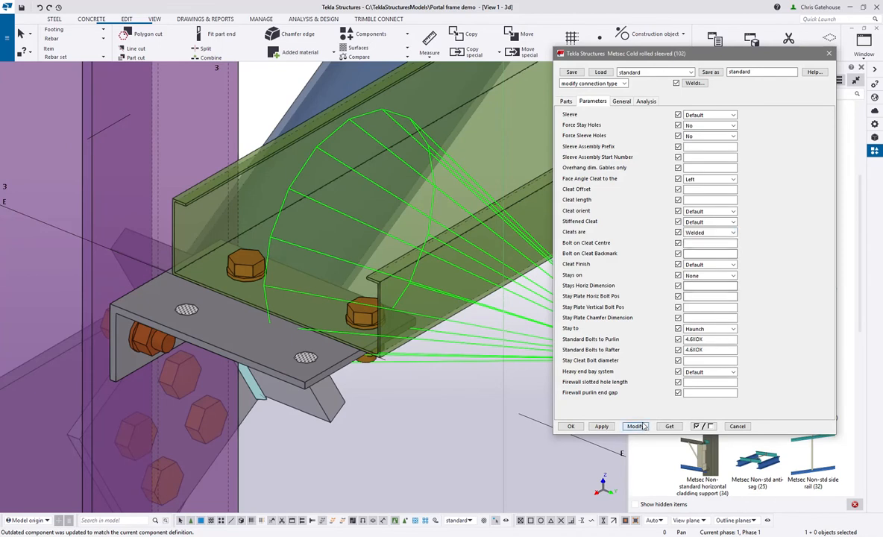
Set the connection's cleat profile to FLT10*130 and update the selected connection.
left_click(566, 101)
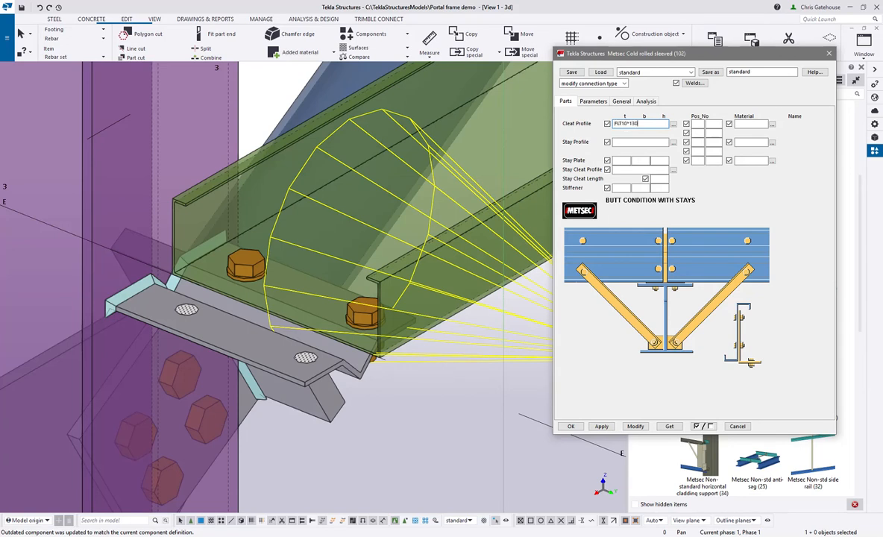
left_click(634, 426)
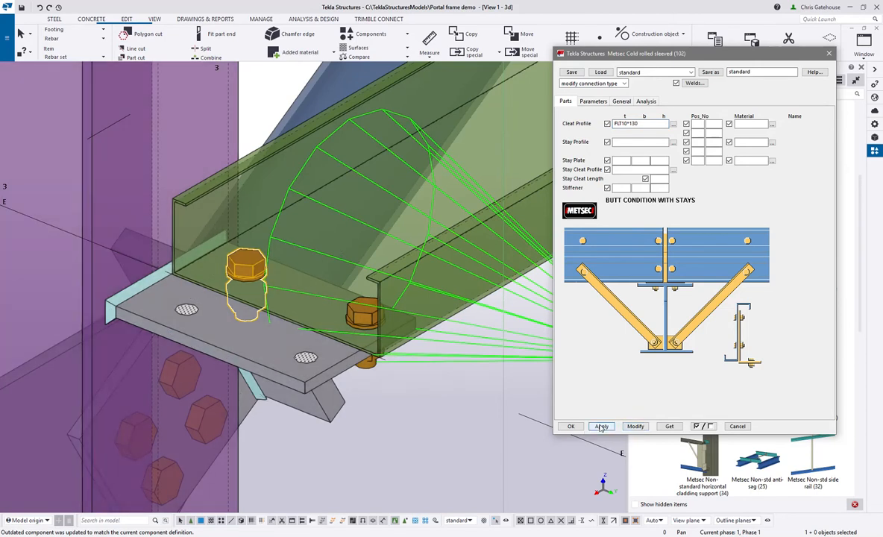
scroll(542, 432, "down", 5)
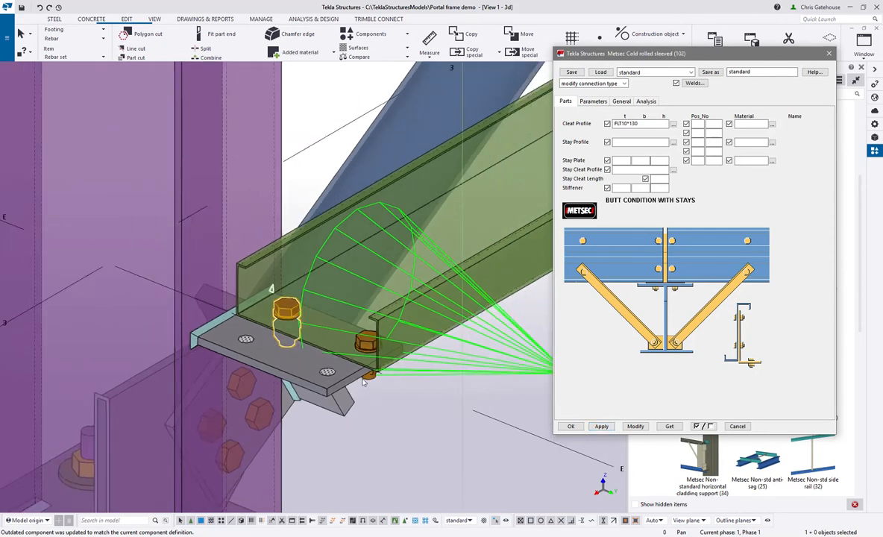
Set the gable overhang dimension to 250, modify the connection, and save these settings while closing its properties.
left_click(593, 101)
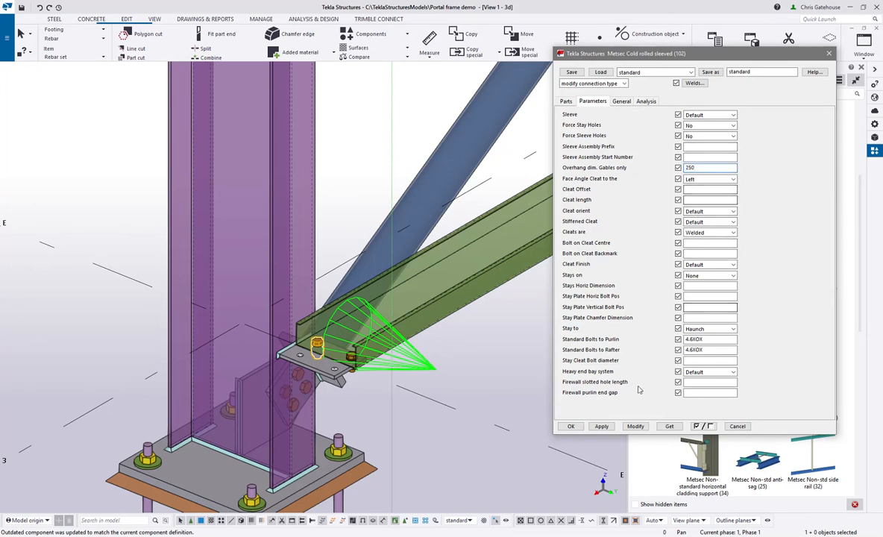
left_click(634, 426)
scroll(419, 370, "up", 5)
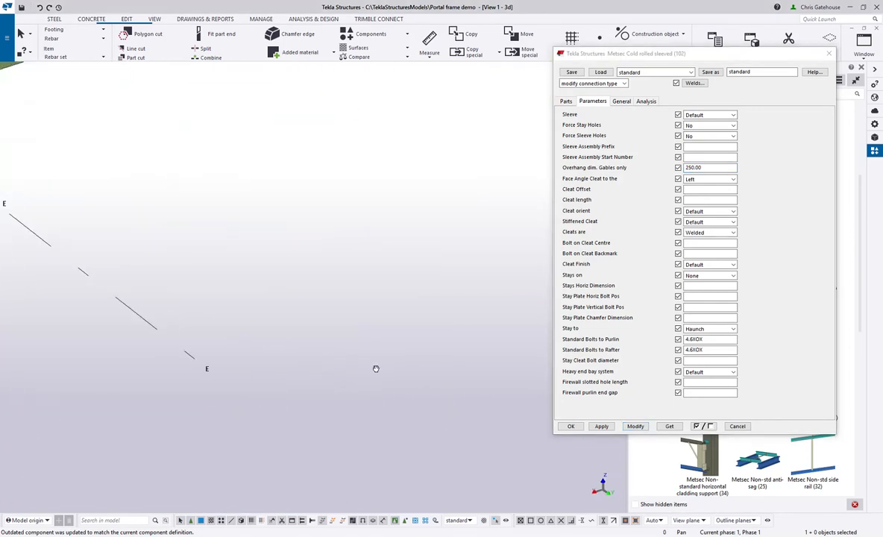
middle_click_drag(156, 280, 203, 326, "ctrl")
scroll(203, 326, "down", 5)
left_click(592, 431)
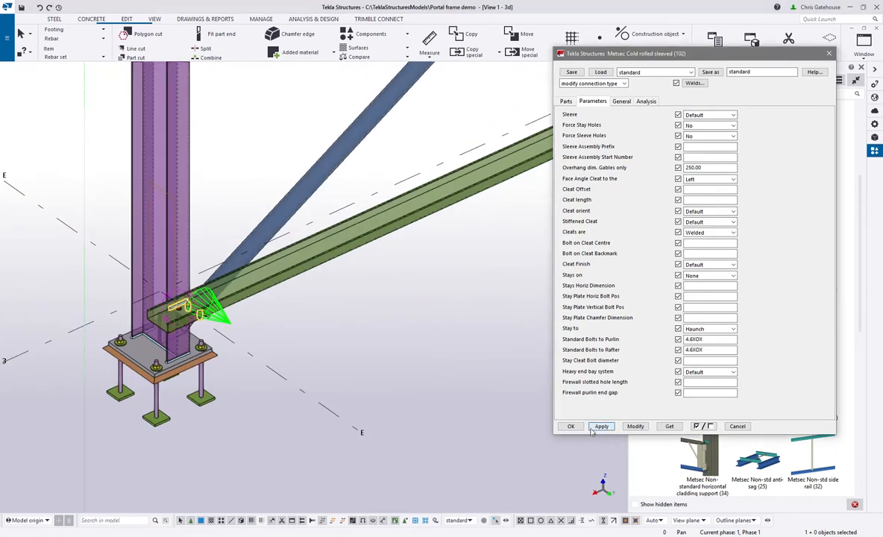
left_click(578, 431)
Apply the Metsec Cold rolled sleeved (102) connection to the column at grid D/3 and the two bottom rails meeting there.
scroll(355, 335, "down", 5)
middle_click_drag(497, 289, 361, 361)
scroll(355, 305, "up", 5)
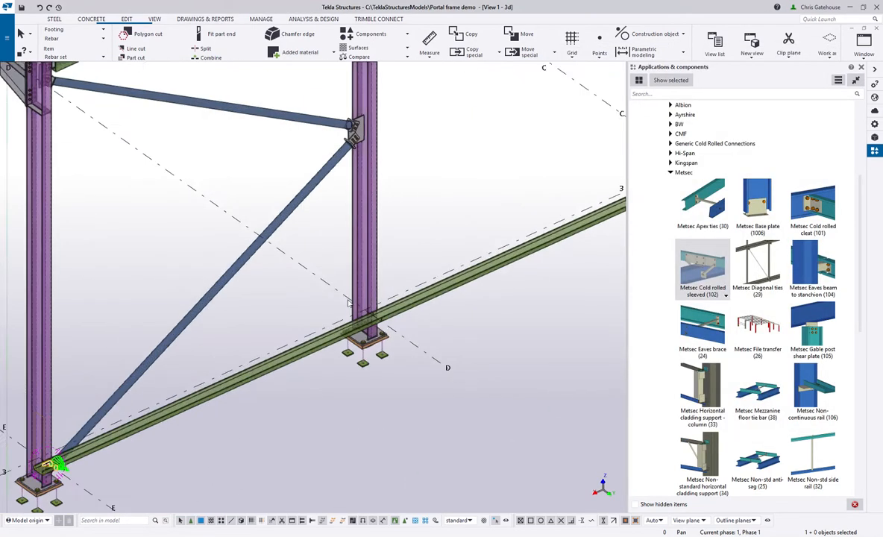
scroll(381, 409, "up", 4)
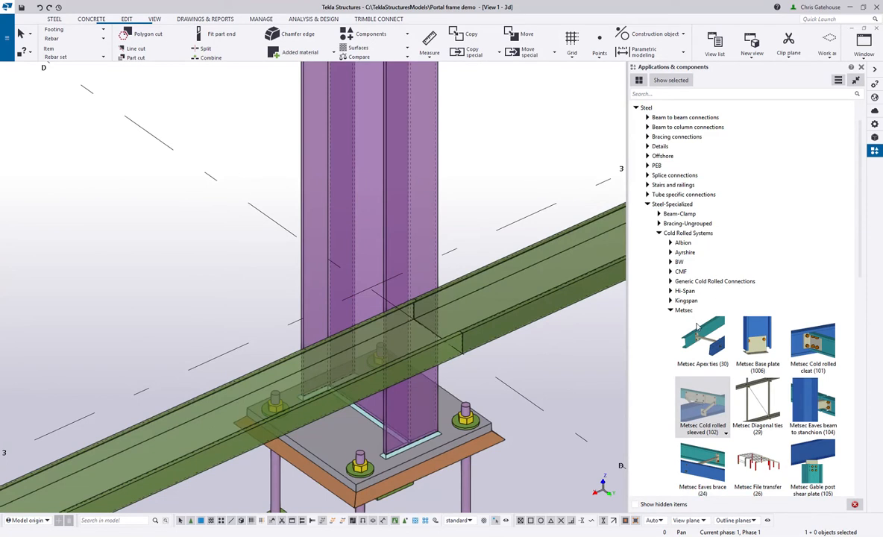
scroll(701, 313, "down", 5)
left_click(705, 179)
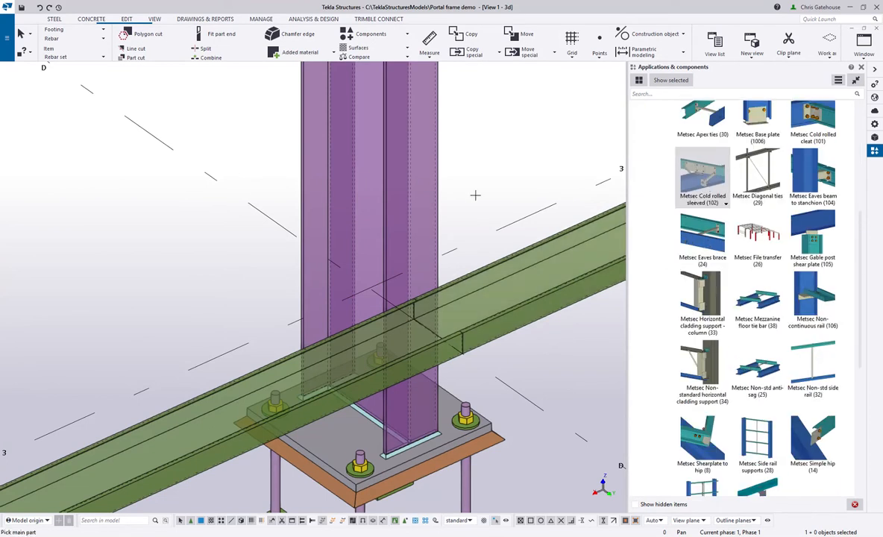
left_click(436, 220)
left_click(466, 339)
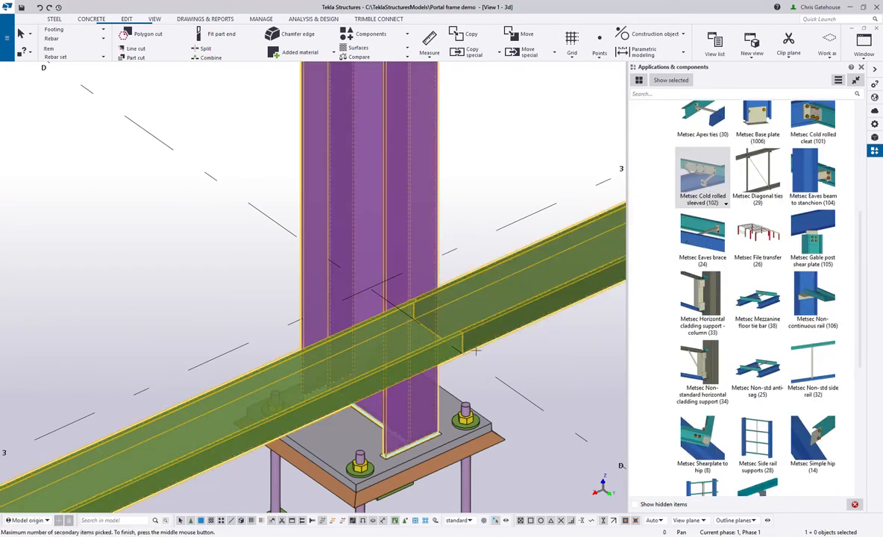
middle_click(476, 351)
scroll(343, 299, "down", 6)
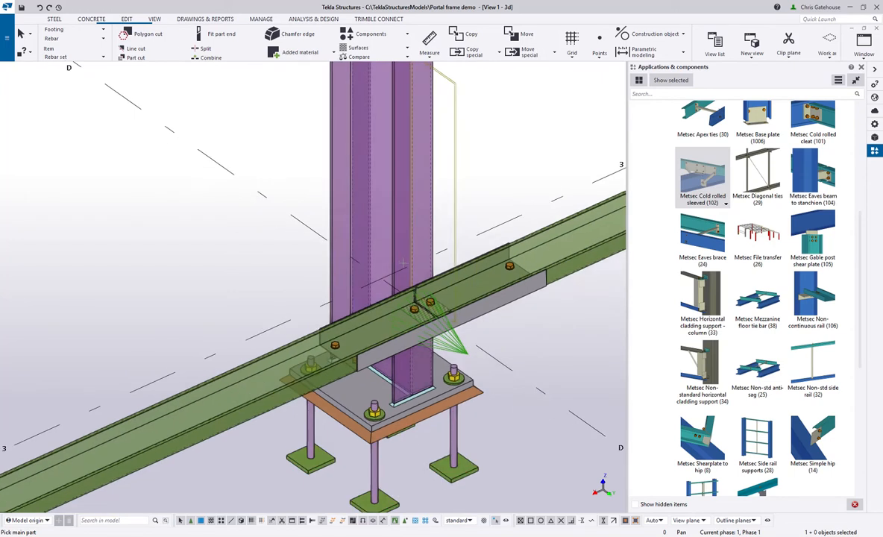
Apply the Metsec Cold rolled sleeved (102) connection to the column at grid C/3 and the two bottom rails meeting there.
middle_click_drag(346, 294, 191, 410)
scroll(391, 309, "up", 8)
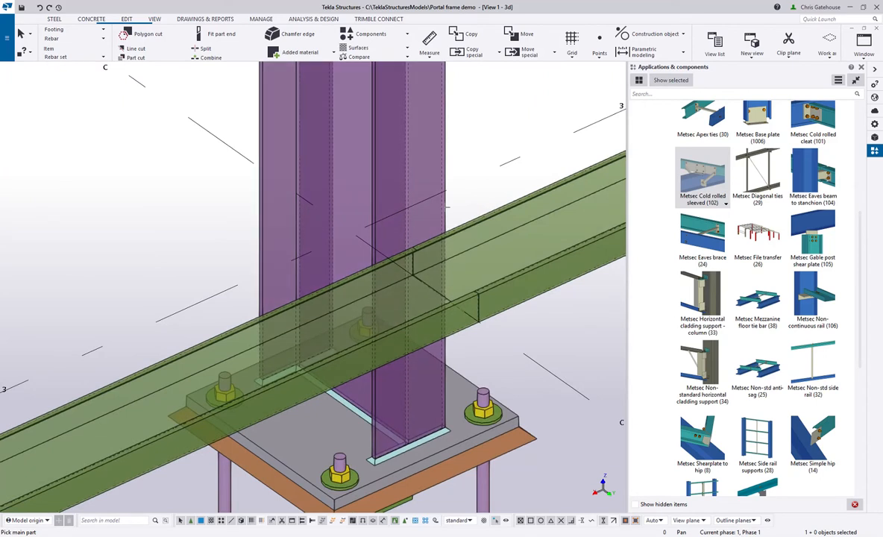
left_click(445, 205)
left_click(449, 329)
left_click(481, 285)
middle_click(403, 305)
scroll(337, 327, "down", 4)
scroll(350, 321, "down", 4)
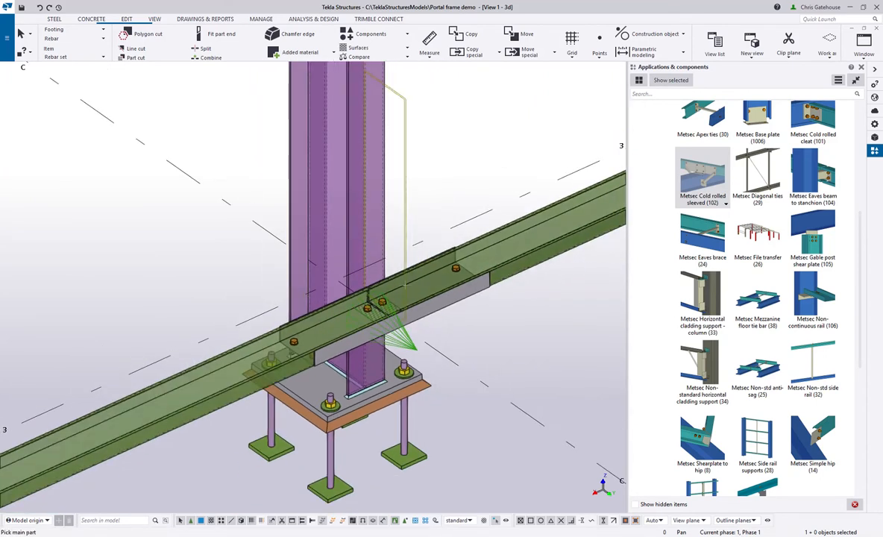
Apply the Metsec Cold rolled sleeved (102) connection to the column at grid B/3 and its two adjoining bottom rails.
middle_click_drag(447, 291, 235, 364)
middle_click_drag(554, 208, 358, 278)
scroll(455, 179, "up", 2)
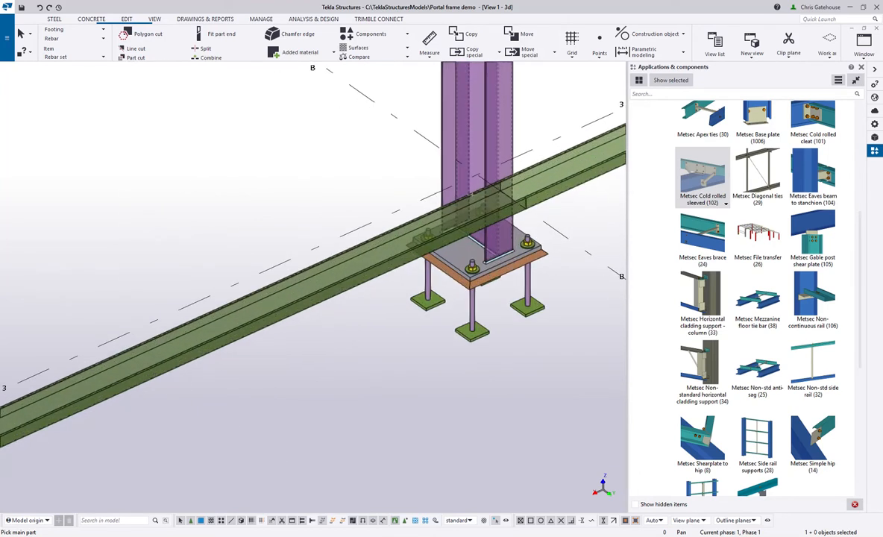
left_click(452, 167)
left_click(528, 206)
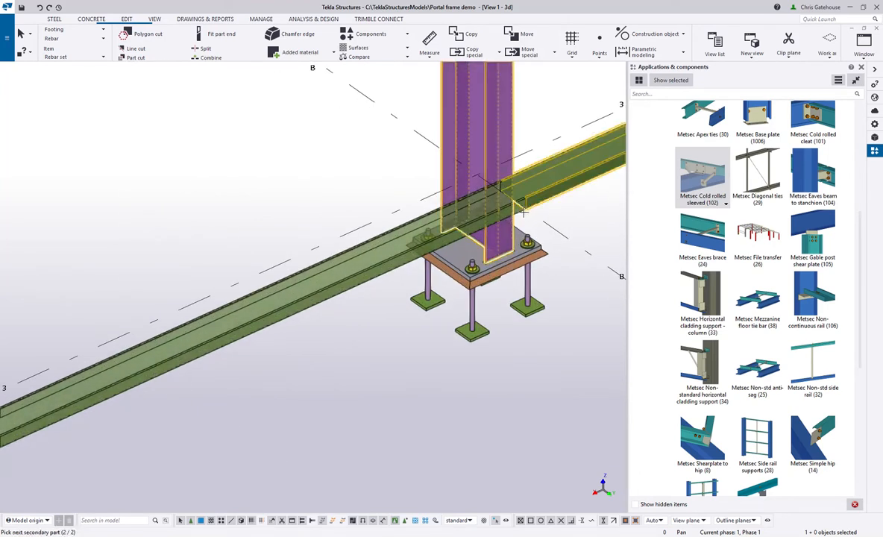
left_click(520, 210)
middle_click(517, 213)
scroll(373, 287, "down", 2)
Apply the Metsec Cold rolled sleeved (102) connection to the corner column at grid A/3 and the end of its bottom rail.
middle_click_drag(373, 287, 167, 388)
middle_click_drag(520, 268, 121, 471)
scroll(469, 246, "up", 2)
left_click(410, 241)
left_click(438, 287)
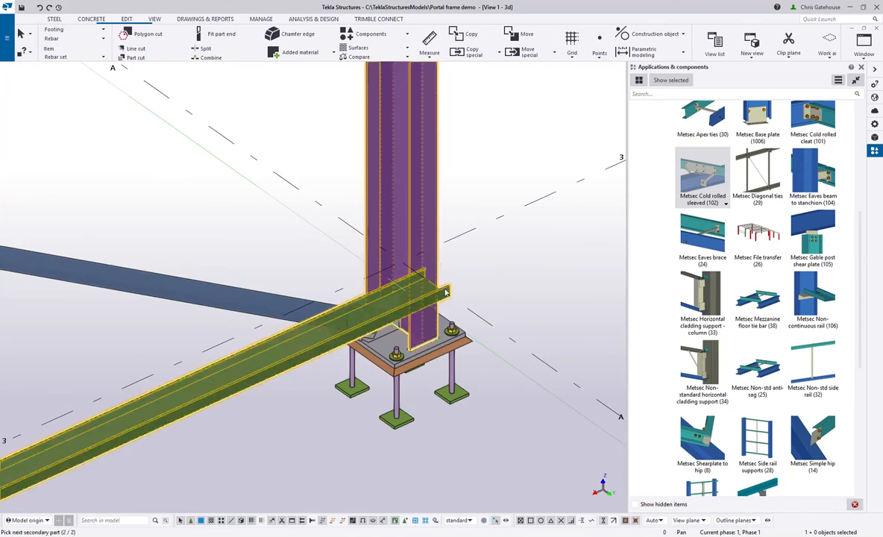
middle_click(447, 276)
right_click(472, 235)
left_click(521, 256)
right_click(535, 245)
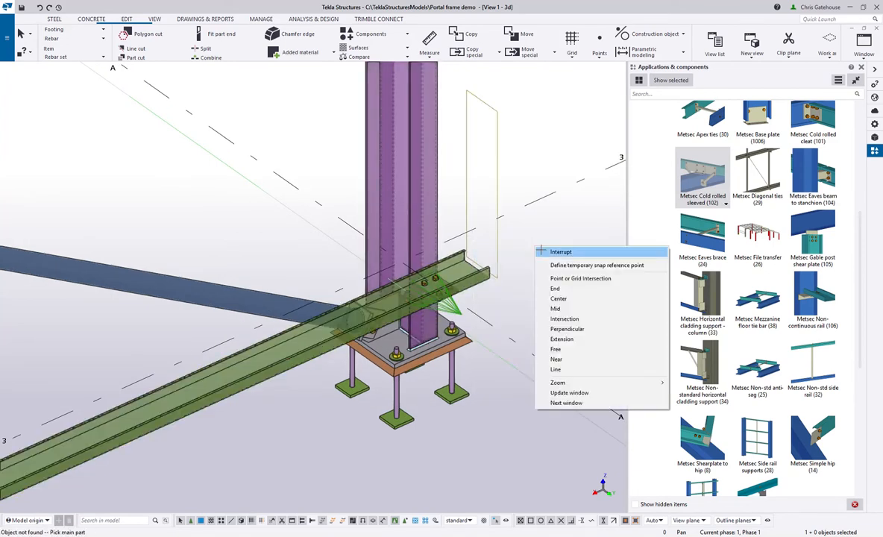
left_click(561, 252)
Copy the four bottom rails on gridline 3 upwards with a linear copy of dZ 1500 and 4 copies.
right_click(556, 242)
left_click(582, 285)
scroll(458, 344, "up", 5)
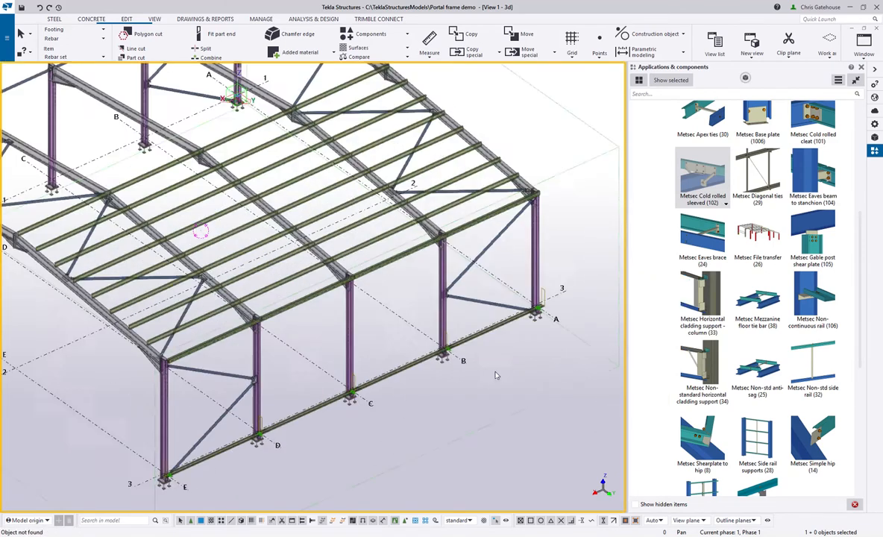
left_click(463, 322)
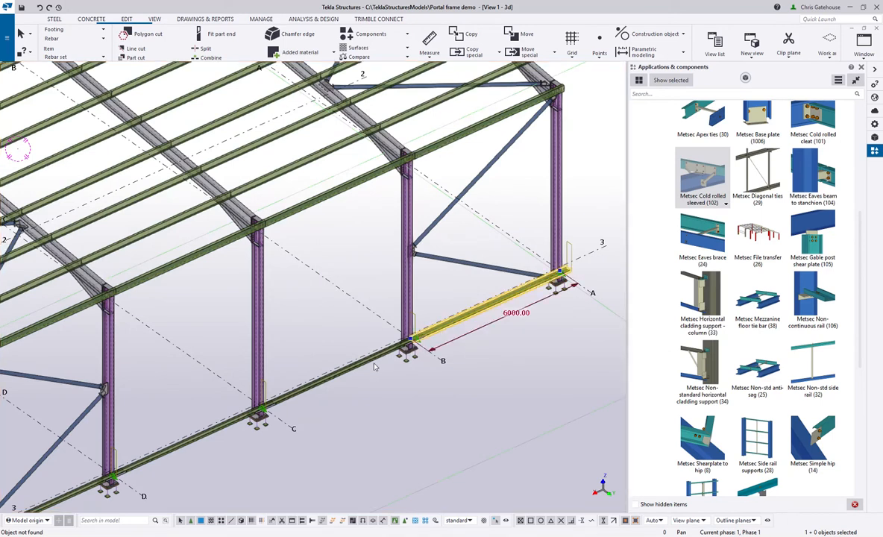
left_click(328, 380, "shift")
left_click(216, 437, "shift")
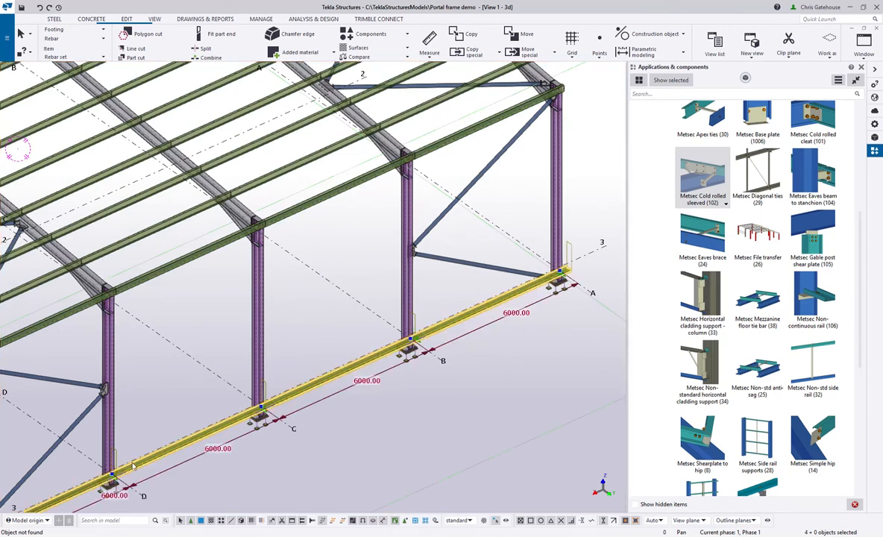
right_click(335, 109)
mouse_move(370, 136)
left_click(469, 139)
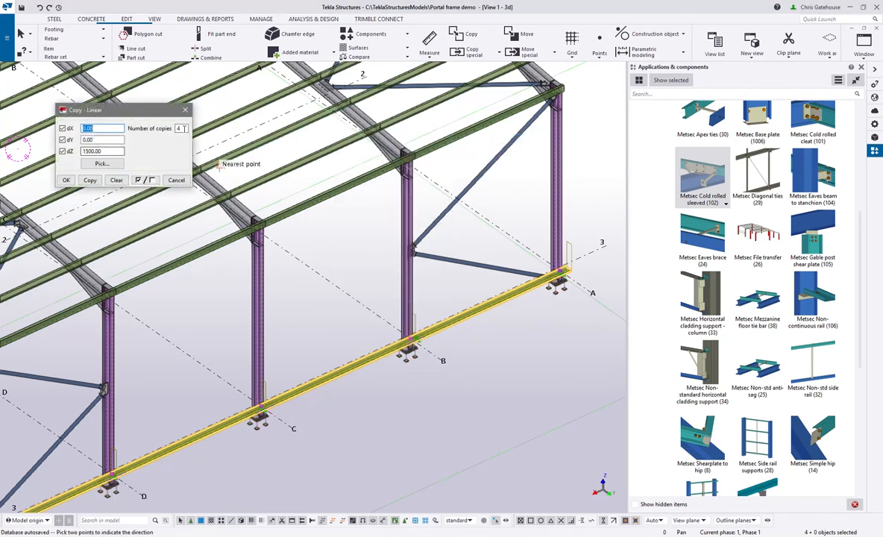
left_click(90, 180)
scroll(224, 250, "down", 3)
middle_click_drag(216, 258, 376, 229)
right_click(334, 205)
left_click(355, 217)
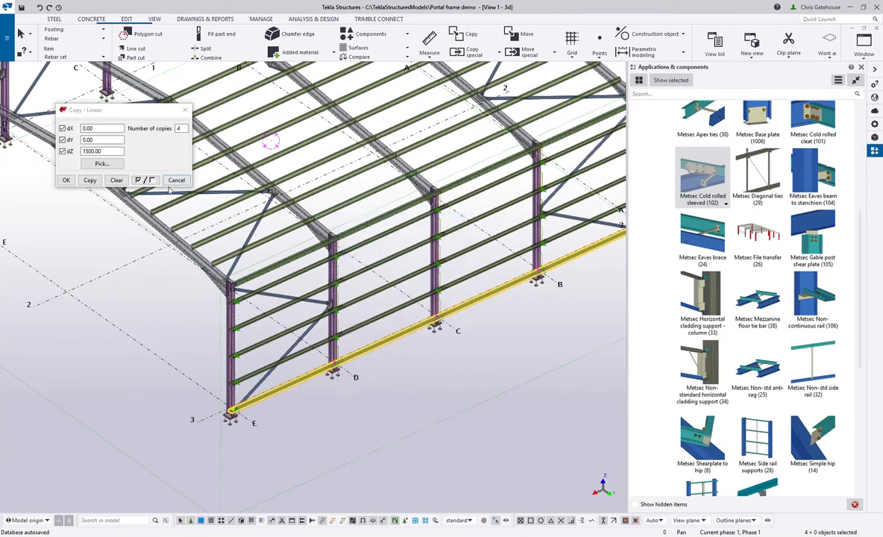
left_click(176, 180)
Delete the roof purlins between gridlines D and E on the slope towards gridline 3, keeping the one nearest the ridge.
left_click(230, 102)
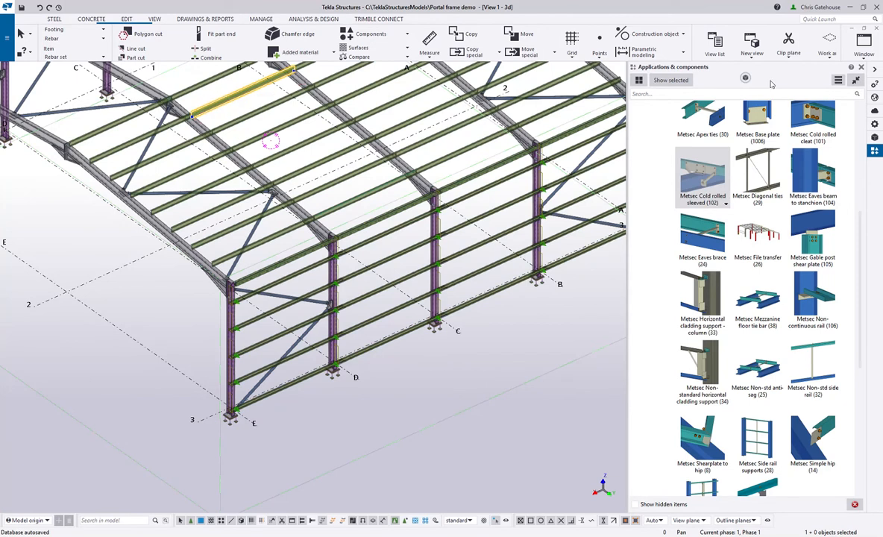
left_click(863, 30)
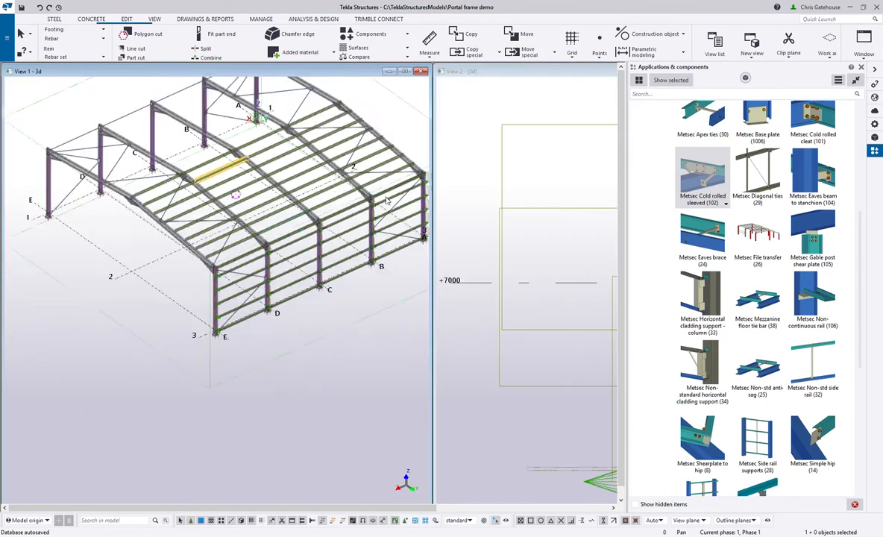
scroll(220, 123, "up", 6)
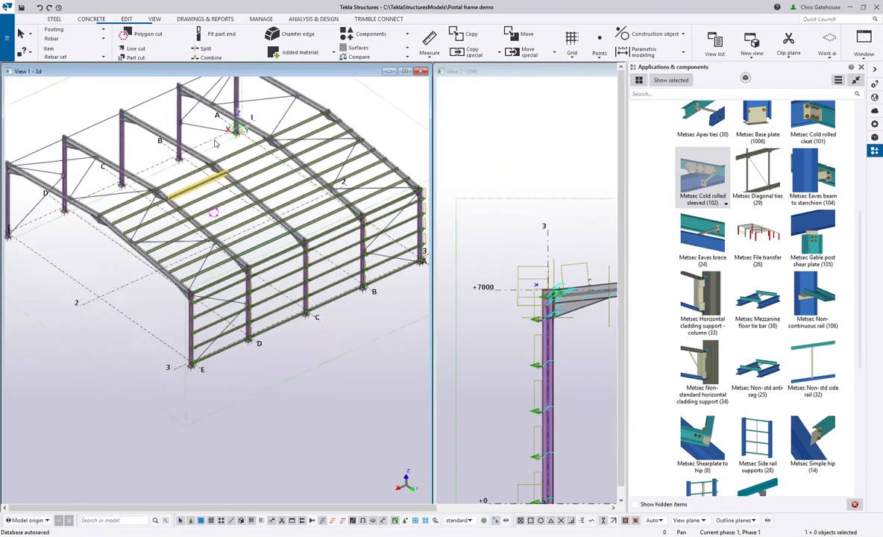
left_click(175, 246, "ctrl")
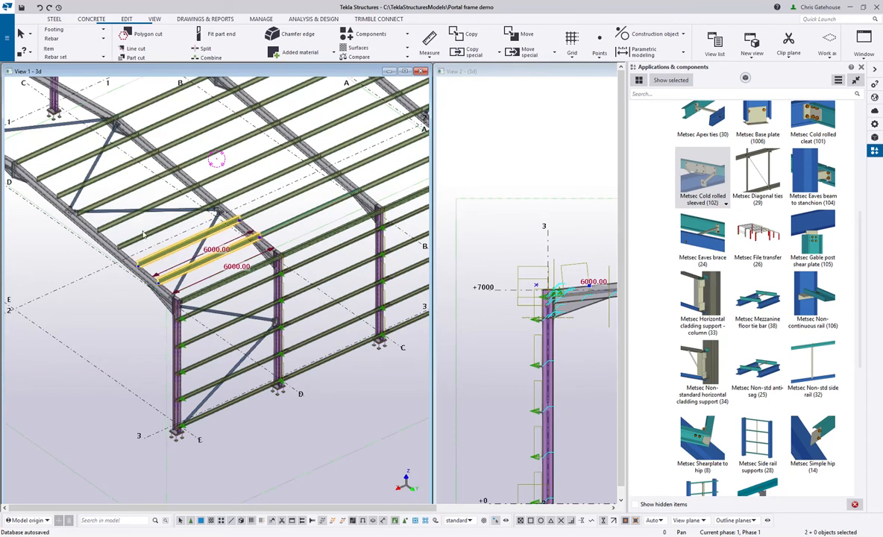
left_click(155, 229, "ctrl")
left_click(135, 213, "ctrl")
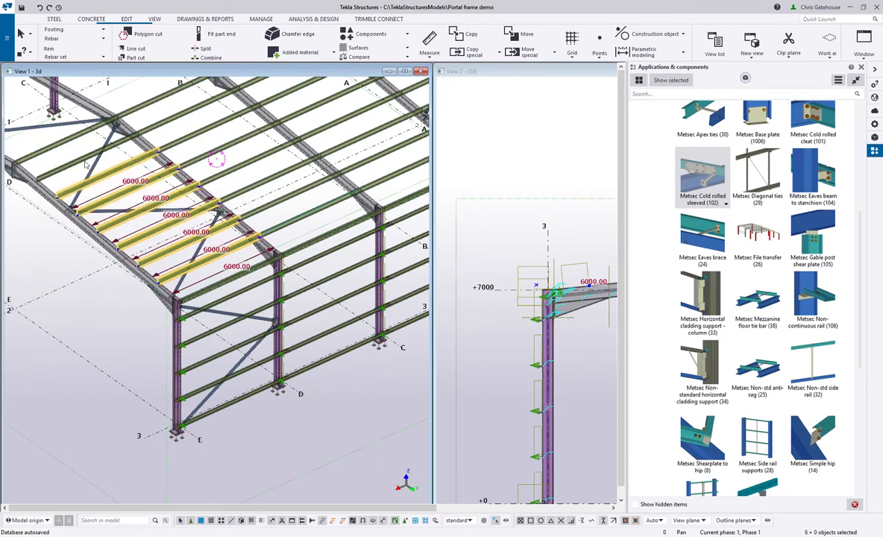
key("Delete")
Delete the roof purlins below the ridge in the bays between gridlines D and C and between C and B.
middle_click_drag(207, 218, 213, 319, "ctrl")
scroll(214, 319, "down", 1)
left_click_drag(170, 374, 148, 190)
key("Delete")
left_click_drag(263, 372, 269, 194)
left_click(269, 191)
left_click_drag(269, 371, 260, 186)
key("Delete")
Delete the roof purlins below the ridge between gridlines B and A, and return the plan view to 3D.
middle_click_drag(378, 241, 262, 243)
scroll(262, 243, "down", 1)
scroll(280, 321, "up", 1)
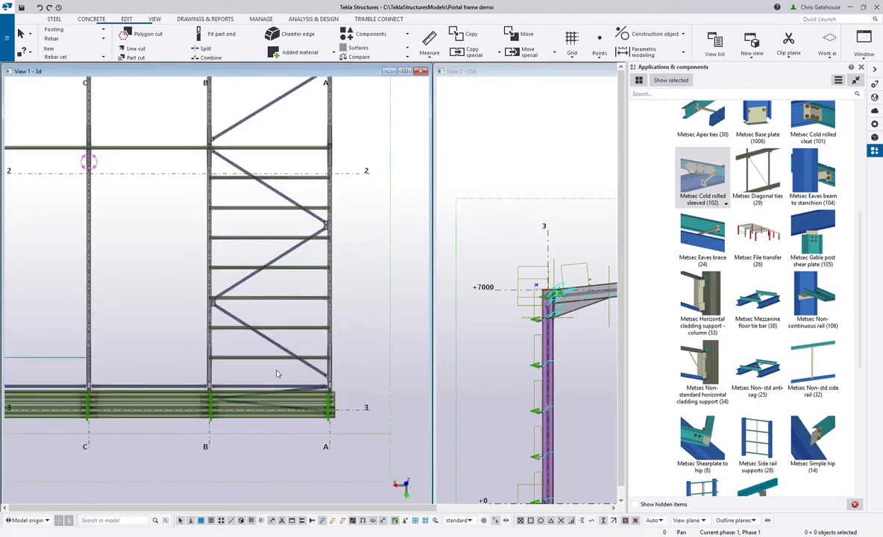
left_click_drag(314, 315, 232, 174)
key("Delete")
key("Delete")
scroll(268, 243, "down", 3)
key("ctrl+p")
Apply the Metsec Cold rolled sleeved (102) connection to the rafter on gridline E and the end of the ridge purlin.
left_click(404, 71)
scroll(200, 209, "up", 6)
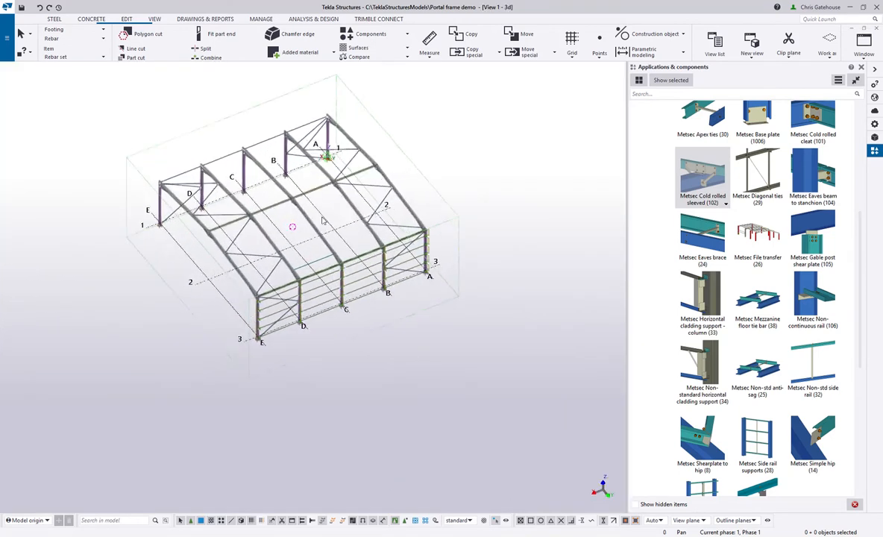
scroll(201, 209, "up", 1)
key("Return")
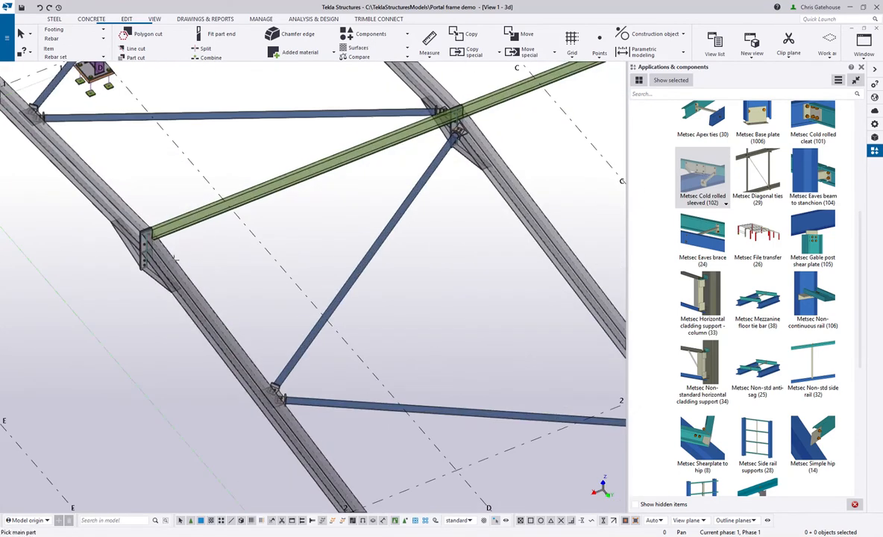
scroll(173, 249, "up", 4)
left_click(162, 255)
left_click(162, 204)
middle_click(168, 220)
Apply the Metsec Cold rolled sleeved (102) connection to the rafter on gridline D and the two ridge purlins meeting there.
scroll(168, 221, "up", 1)
scroll(167, 221, "down", 3)
middle_click_drag(470, 153, 228, 346)
scroll(251, 296, "up", 3)
left_click(215, 300)
left_click(229, 260)
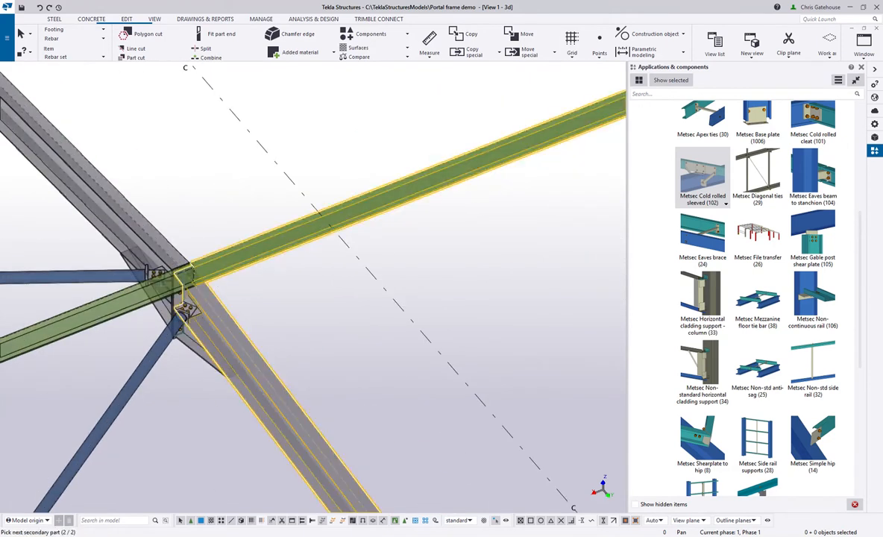
left_click(129, 302)
middle_click(129, 304)
Apply the Metsec Cold rolled sleeved (102) connection to the rafter on gridline C and its two ridge purlins.
scroll(131, 301, "down", 2)
middle_click_drag(452, 200, 350, 285)
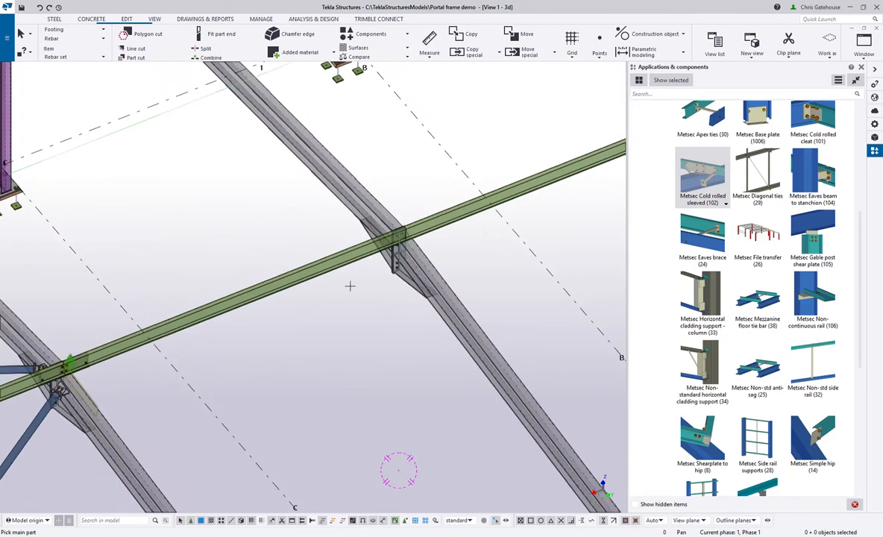
scroll(397, 246, "up", 4)
left_click(383, 228)
left_click(292, 207)
left_click(363, 184)
middle_click(363, 183)
Apply the Metsec Cold rolled sleeved (102) connection to the rafter on gridline B and the two adjoining ridge purlins.
scroll(363, 183, "down", 2)
scroll(364, 183, "down", 2)
middle_click_drag(460, 190, 398, 228)
middle_click_drag(521, 161, 427, 208)
scroll(427, 208, "up", 3)
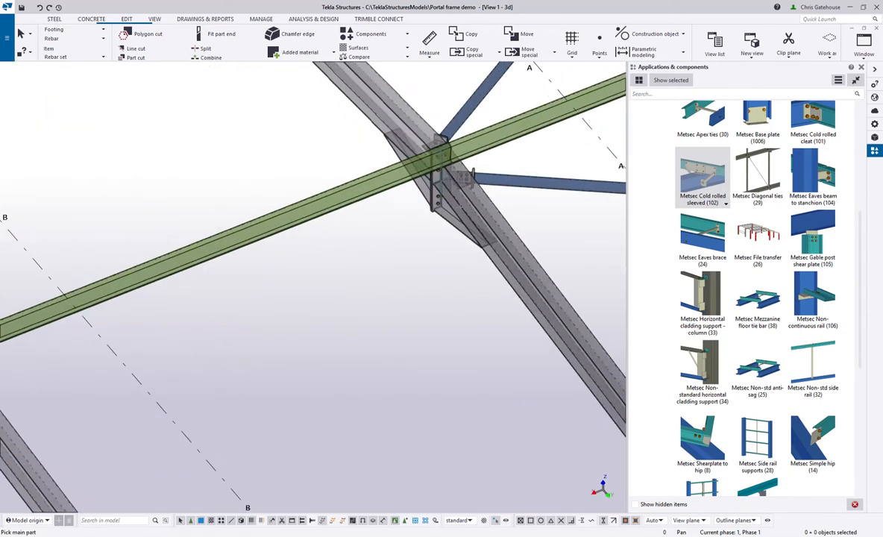
left_click(475, 218)
left_click(388, 188)
left_click(476, 147)
middle_click(477, 148)
Apply the Metsec Cold rolled sleeved (102) connection to the gable rafter on gridline A and the end of its ridge purlin.
middle_click_drag(512, 146, 77, 308)
left_click(558, 142)
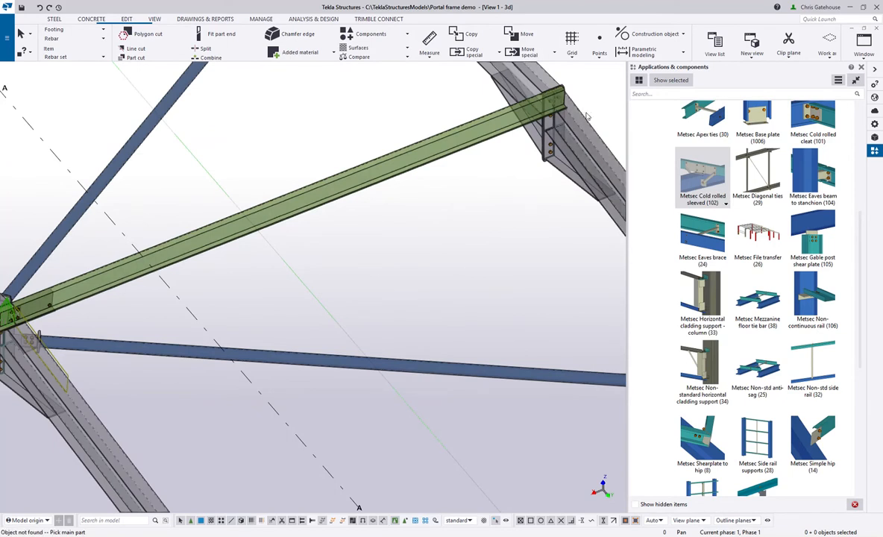
left_click(560, 145)
left_click(496, 133)
middle_click(495, 132)
right_click(493, 132)
left_click(510, 141)
Close the Applications & components catalog and show the 3D view and the section view side by side, with the section at the ridge.
left_click(861, 67)
left_click(864, 28)
double_click(674, 72)
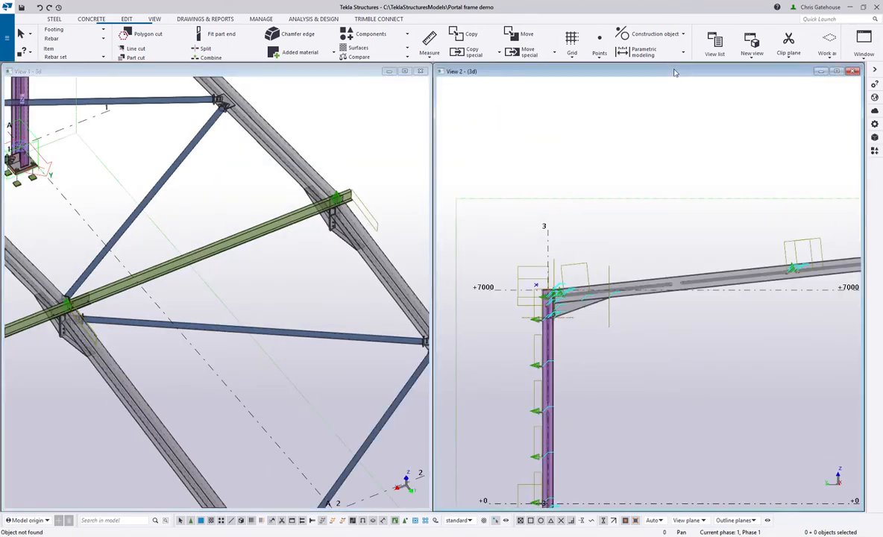
scroll(711, 250, "up", 5)
left_click(863, 46)
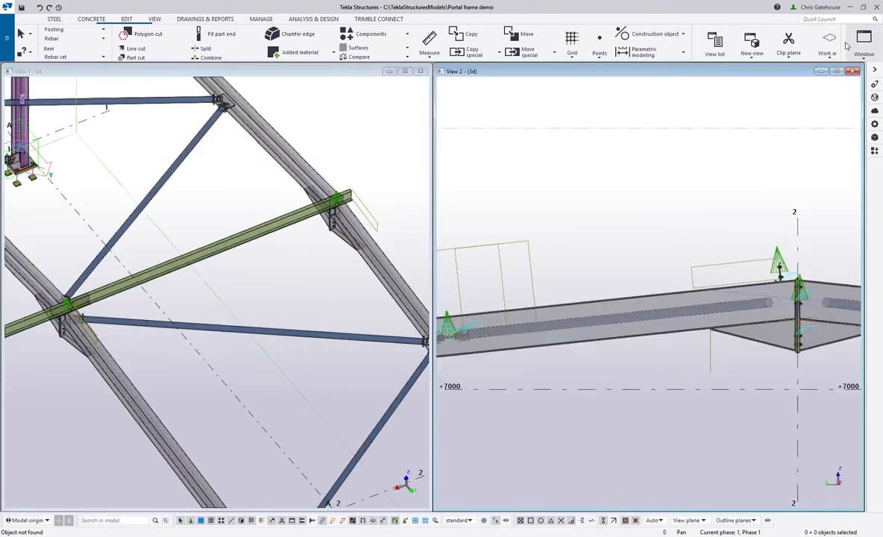
Copy the four ridge purlins down the slope towards gridline 3 with a linear copy of dY 1491.78, dZ -156.79 and 8 copies.
left_click(292, 225)
scroll(297, 224, "down", 5)
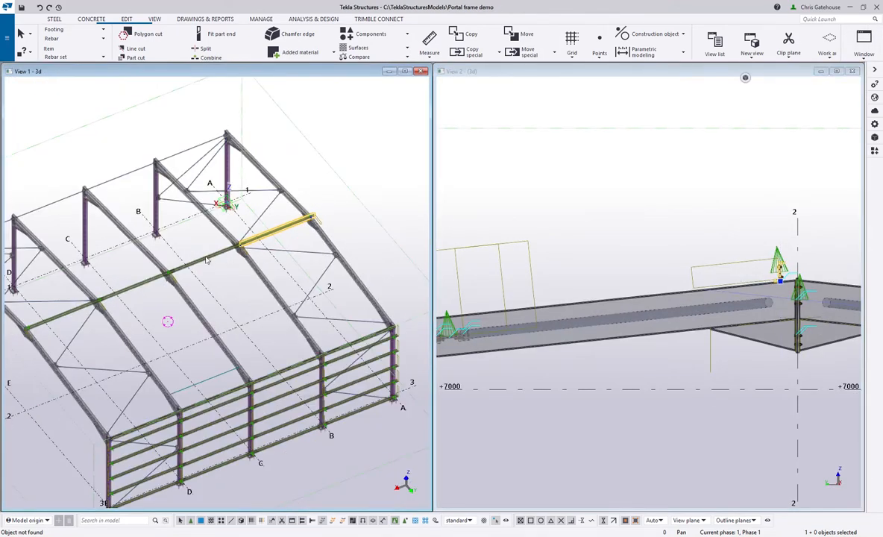
left_click(201, 261, "ctrl")
left_click(135, 287, "ctrl")
left_click(72, 310, "ctrl")
right_click(726, 186)
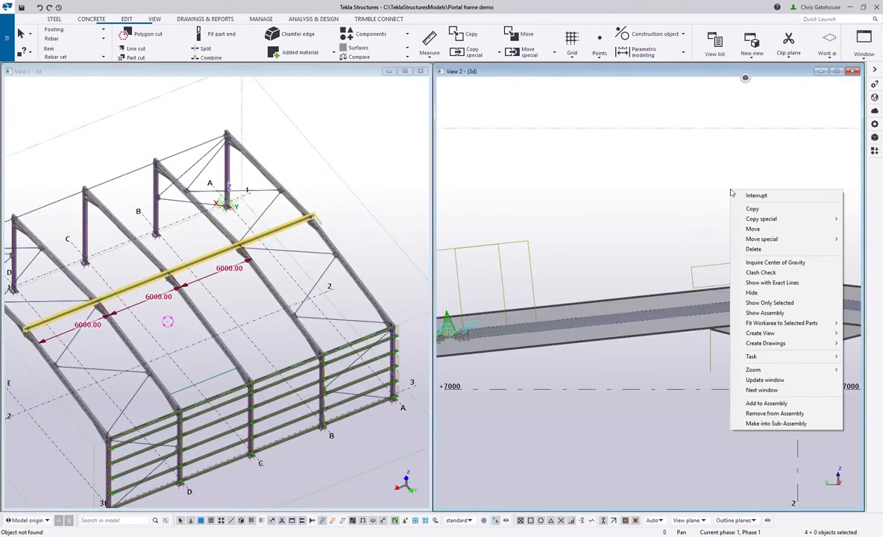
mouse_move(746, 218)
left_click(718, 218)
scroll(783, 284, "up", 5)
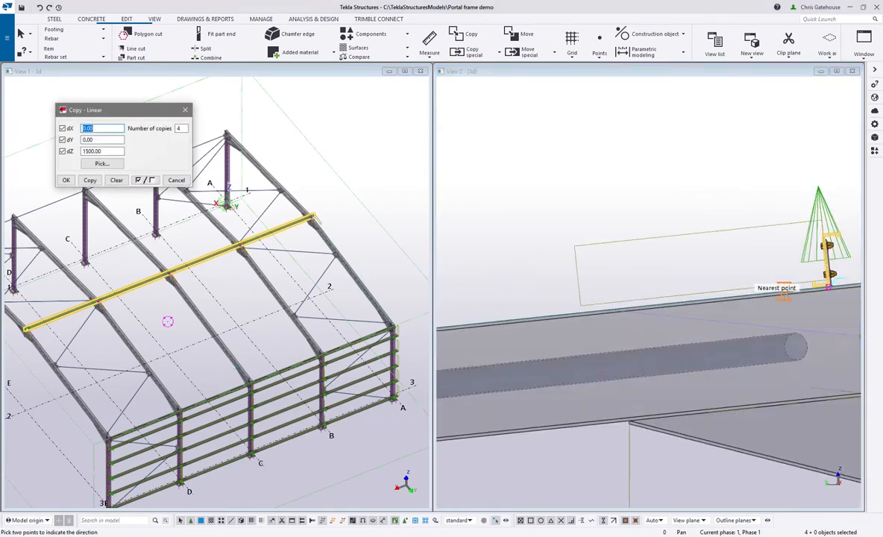
left_click(789, 286)
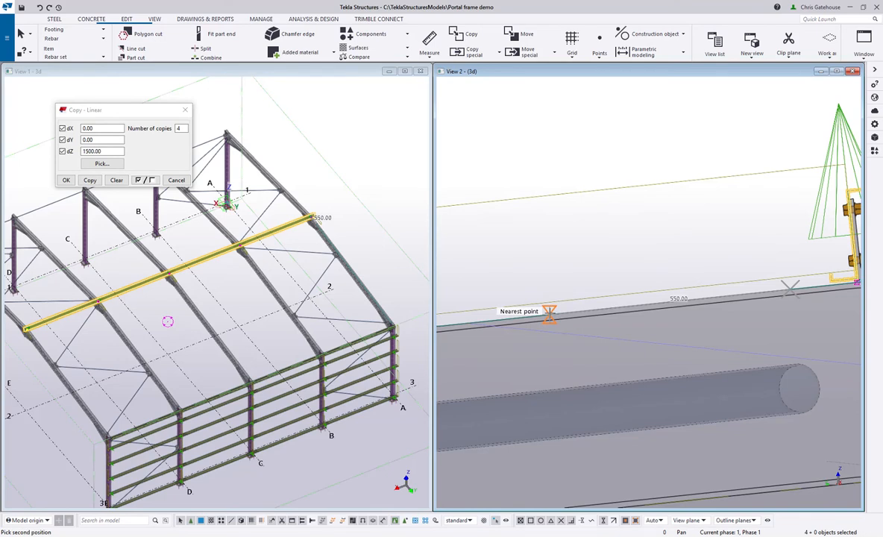
left_click(549, 314)
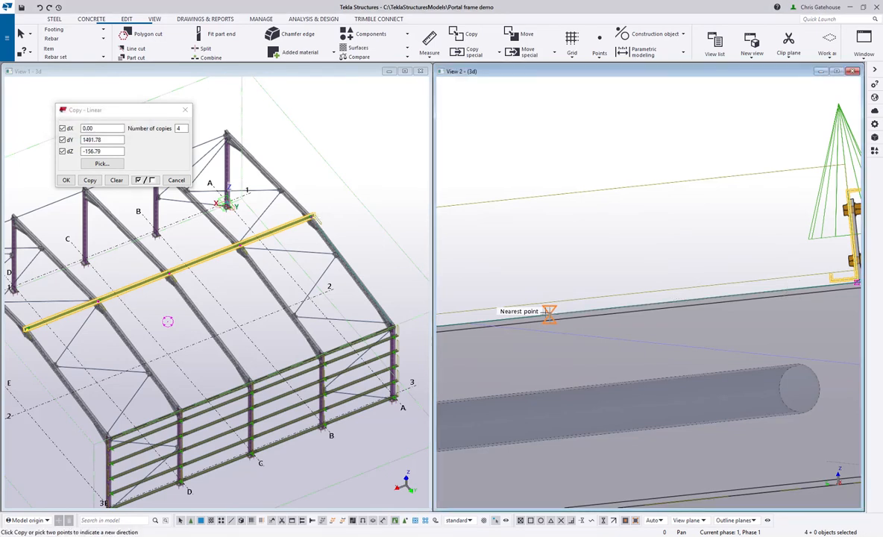
left_click(169, 118)
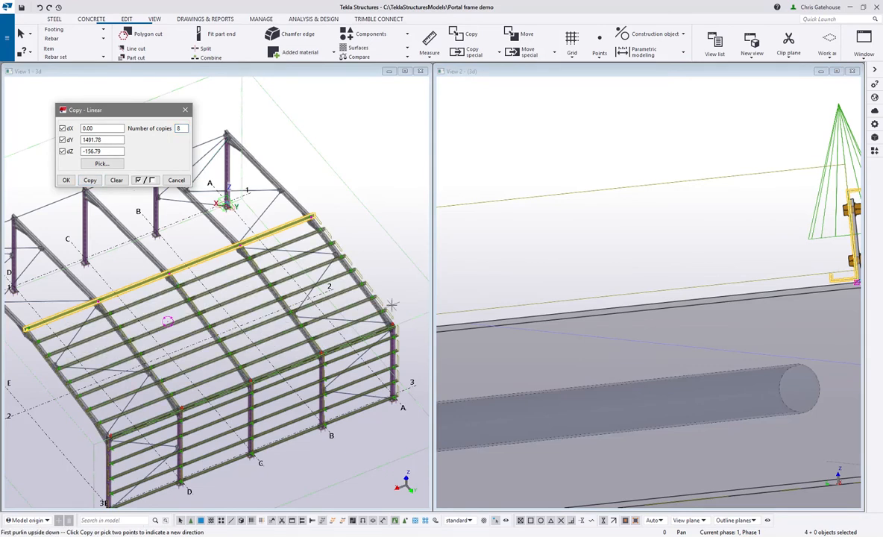
right_click(388, 250)
Delete the four copied purlins that overlap the eaves beams on gridline 3 and close the linear copy settings.
scroll(402, 304, "up", 10)
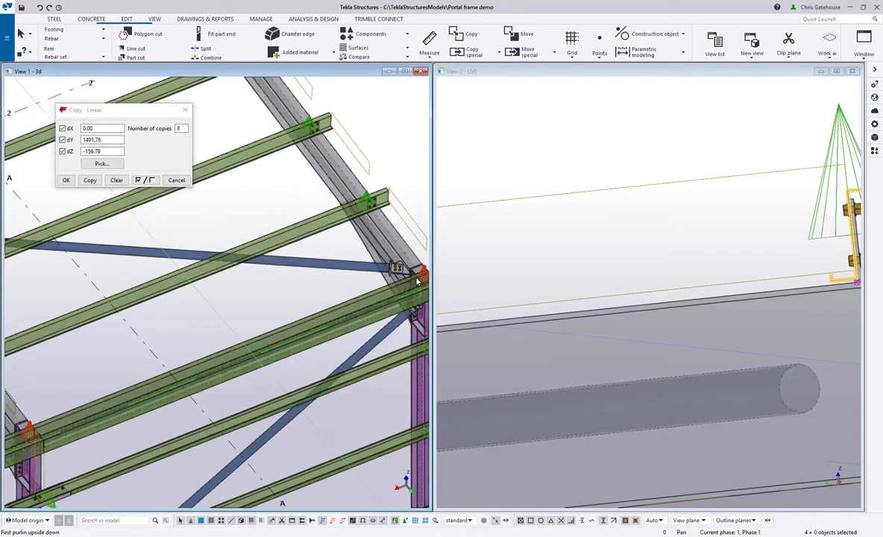
middle_click_drag(404, 304, 249, 293)
scroll(249, 288, "up", 4)
left_click(180, 291)
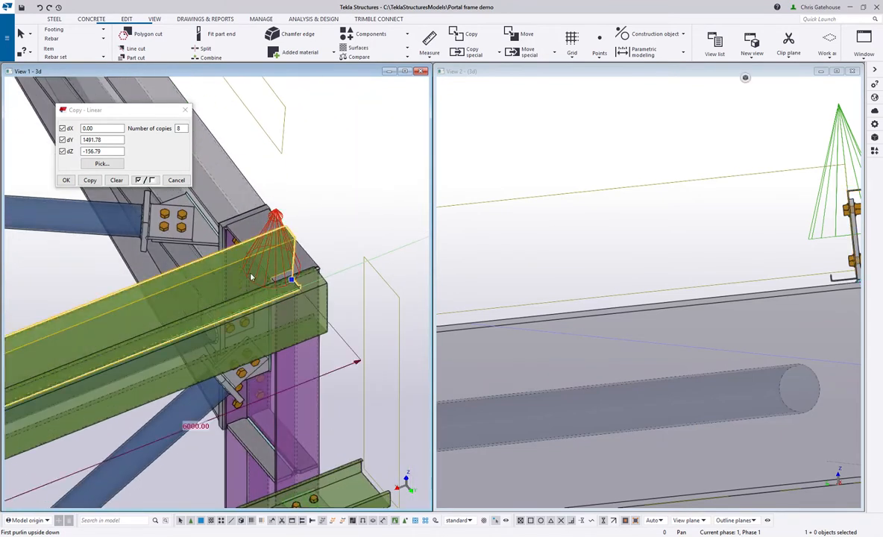
scroll(327, 230, "down", 8)
scroll(328, 230, "down", 5)
left_click(186, 286, "ctrl")
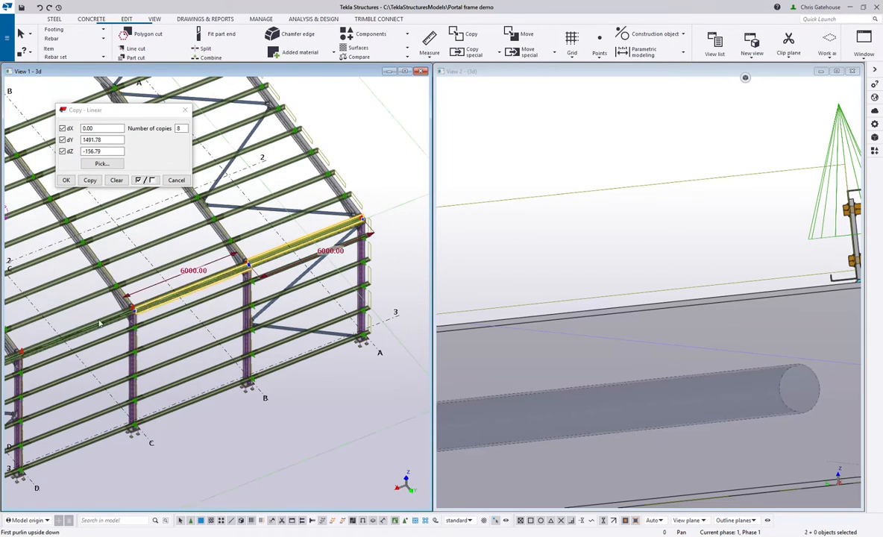
scroll(139, 301, "up", 6)
left_click(153, 314)
scroll(152, 316, "down", 5)
scroll(313, 252, "up", 1)
left_click(328, 249, "ctrl")
scroll(343, 244, "down", 4)
scroll(180, 311, "up", 5)
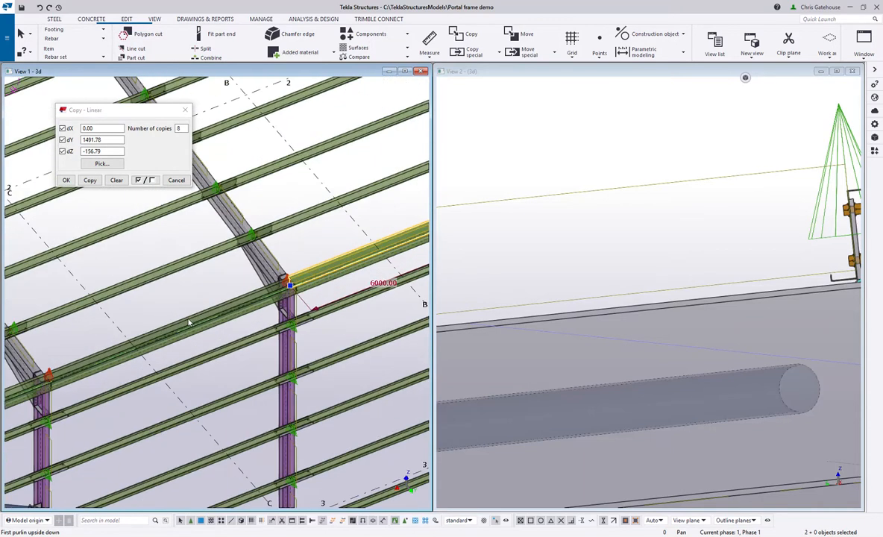
left_click(190, 319, "ctrl")
scroll(321, 265, "down", 2)
scroll(351, 260, "up", 5)
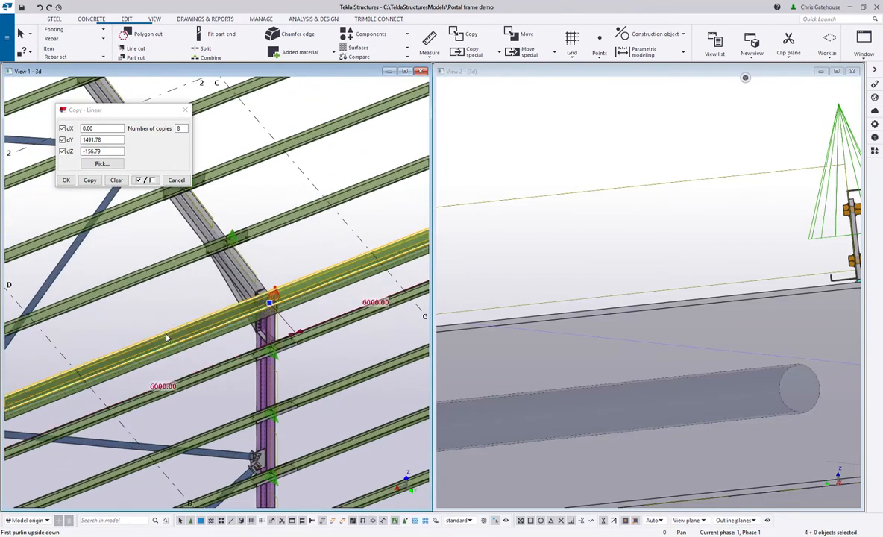
left_click(168, 338)
left_click(64, 180)
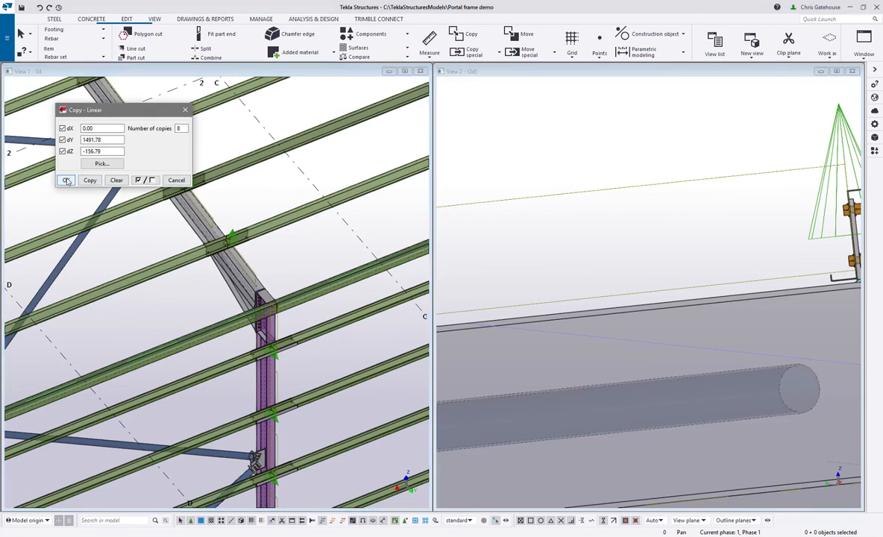
Enlarge the 3D view and set Stays on to Both for the second purlin's sleeved connection near the ridge on the gridline D rafter.
left_click(404, 71)
scroll(540, 196, "down", 10)
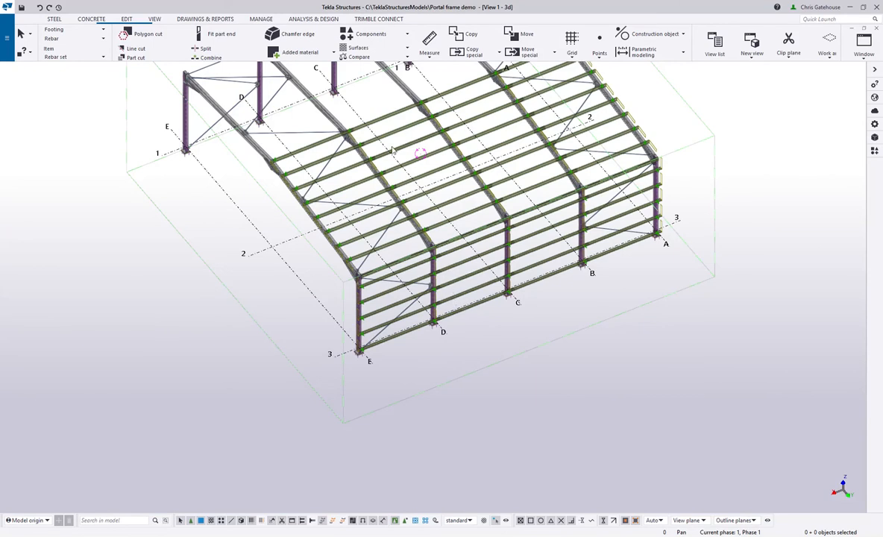
scroll(392, 150, "up", 6)
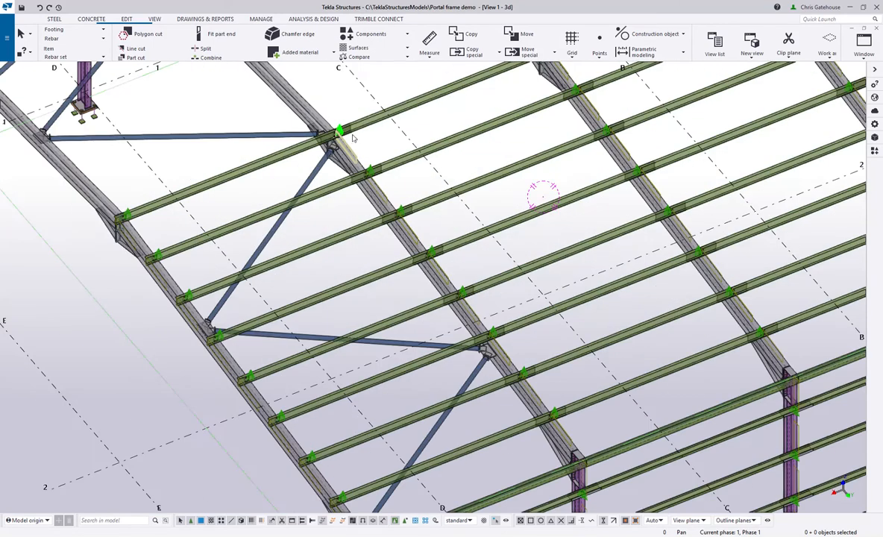
scroll(353, 138, "up", 10)
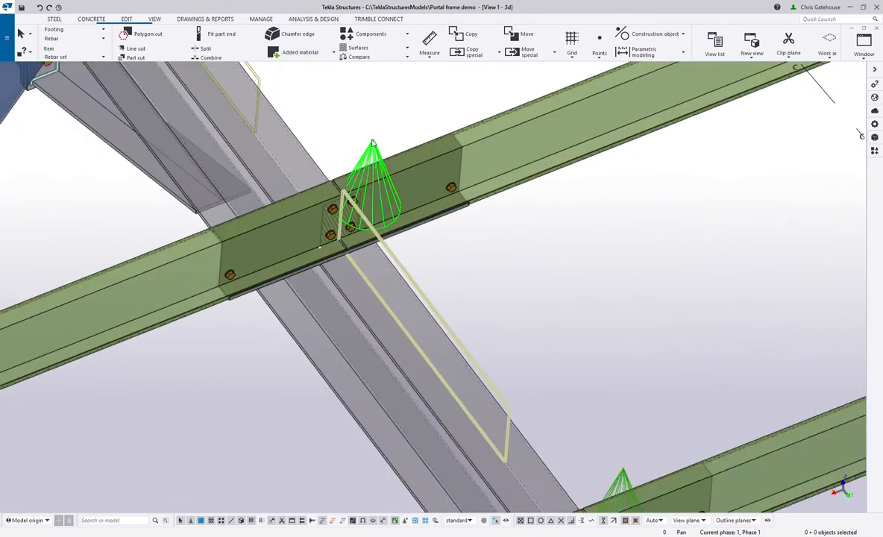
double_click(373, 143)
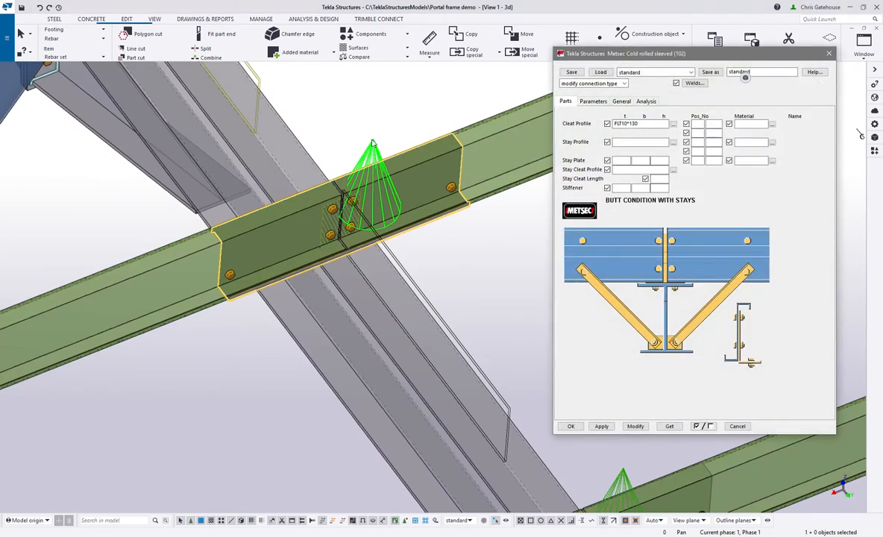
left_click(592, 101)
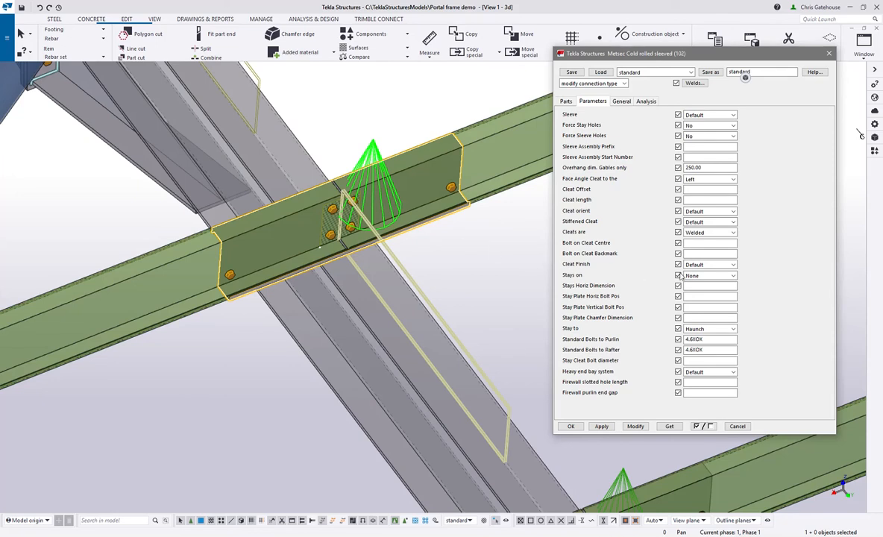
left_click(705, 275)
left_click(701, 286)
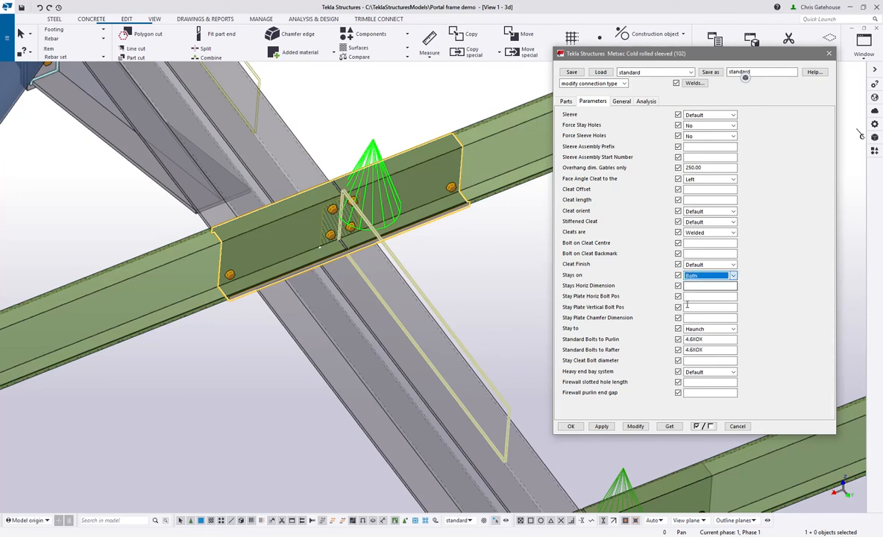
left_click(635, 426)
scroll(346, 329, "down", 10)
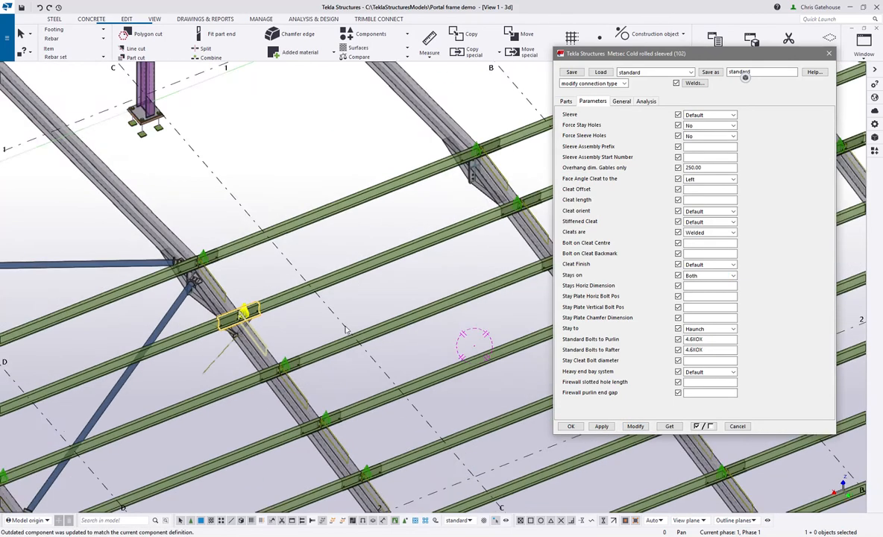
Apply stays on both sides to the same purlin line's sleeved connections on the rafters at gridlines C and B.
middle_click_drag(345, 329, 286, 334)
scroll(447, 197, "up", 3)
left_click(456, 217)
scroll(456, 217, "down", 5)
middle_click_drag(456, 217, 202, 324)
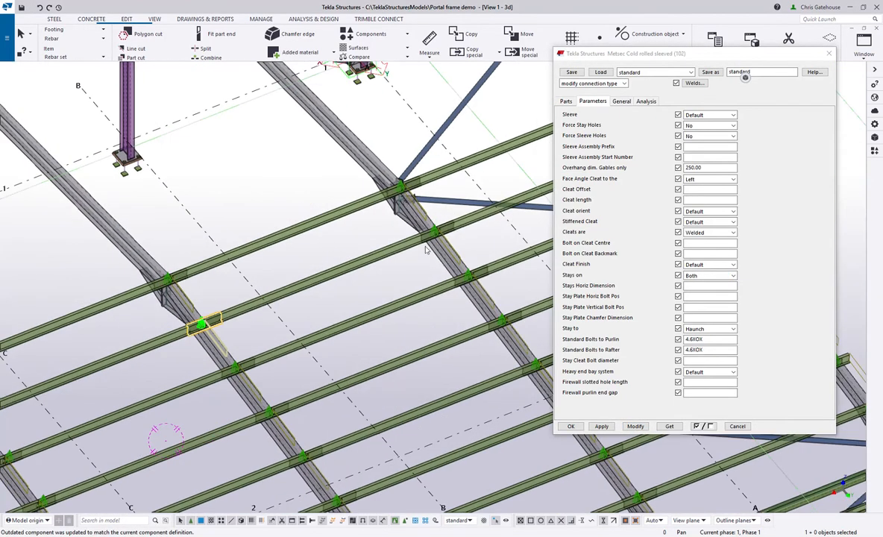
left_click(436, 233, "ctrl")
left_click(635, 426)
Apply stays on both sides to the lowest roof purlin's sleeved connections on the rafters at gridlines B, C and D.
scroll(406, 349, "down", 2)
middle_click_drag(406, 351, 369, 218)
scroll(525, 322, "up", 3)
left_click(522, 305)
left_click(212, 426, "ctrl")
scroll(224, 386, "down", 5)
scroll(364, 287, "up", 5)
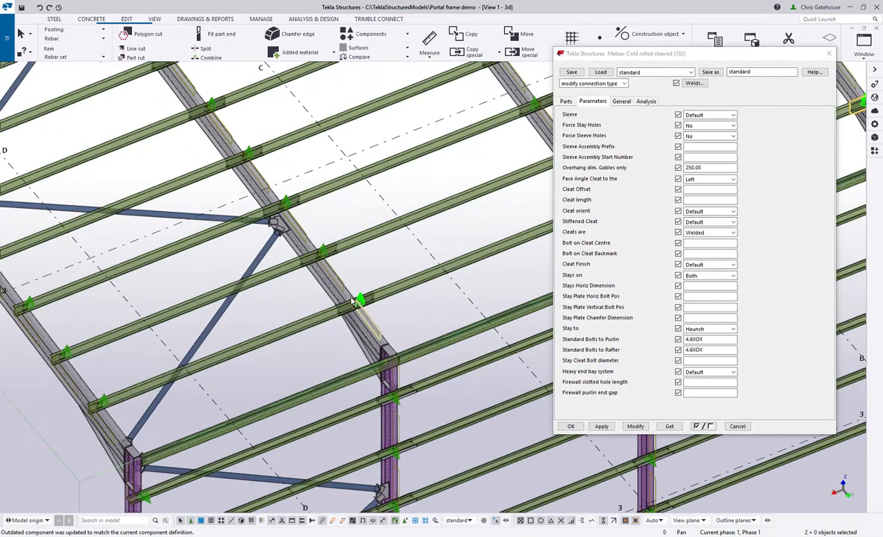
left_click(358, 299, "ctrl")
left_click(636, 426)
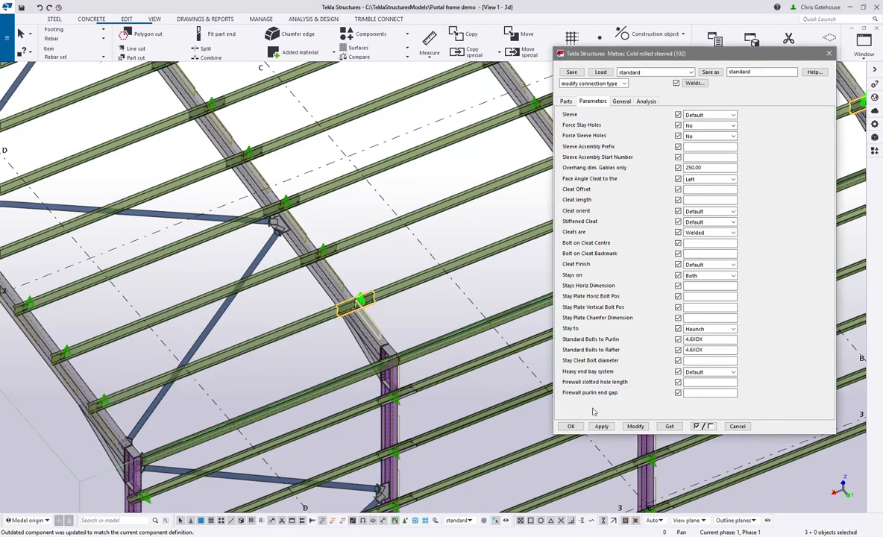
Set Stay to to Rafter for the three selected connections on the lowest roof purlin line.
scroll(349, 324, "up", 8)
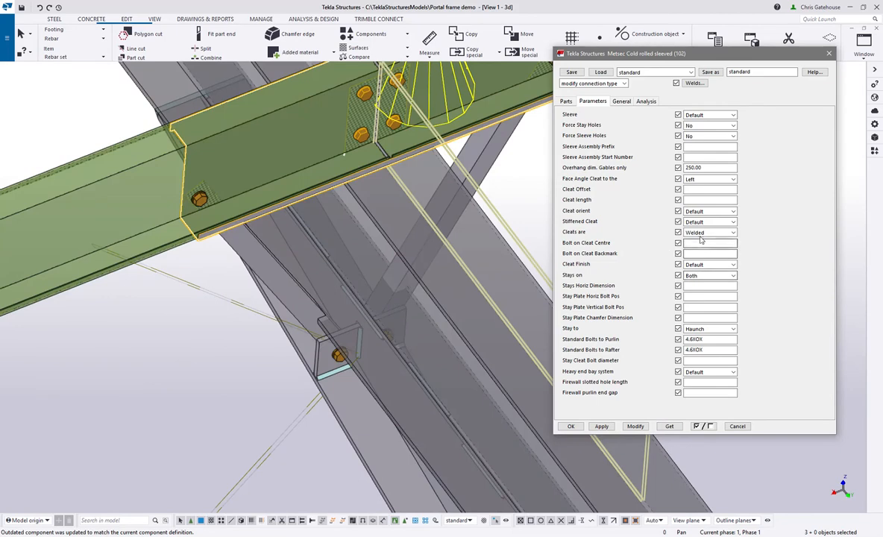
left_click(708, 328)
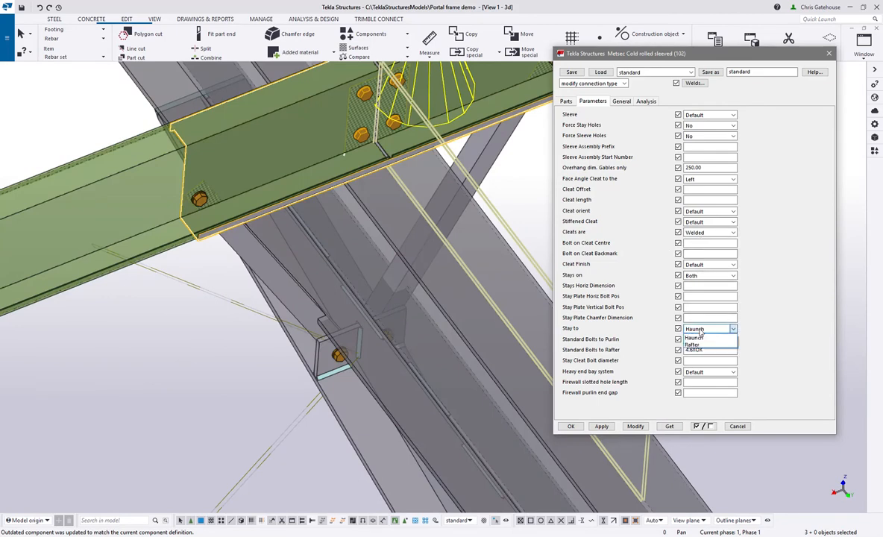
left_click(704, 345)
left_click(633, 426)
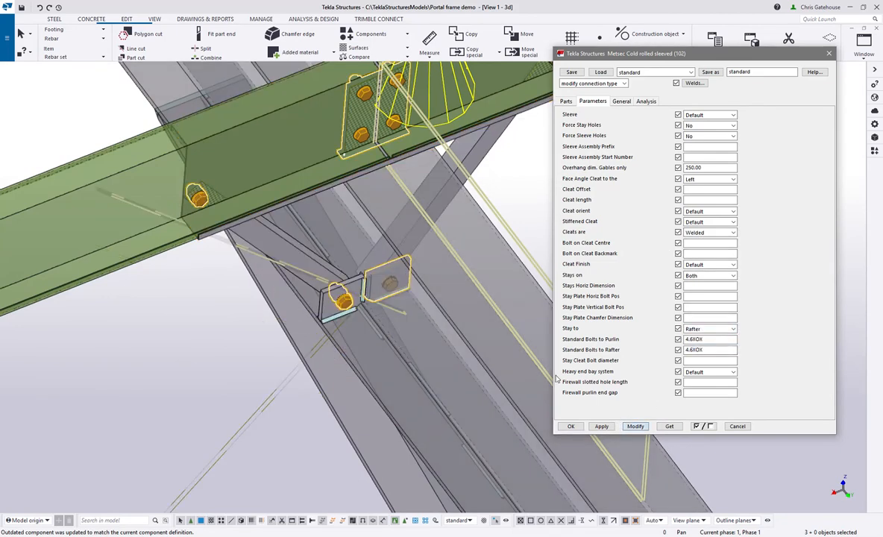
Set Stays on to Left for the lowest roof purlin's connection to the gable rafter on gridline E.
scroll(170, 306, "down", 8)
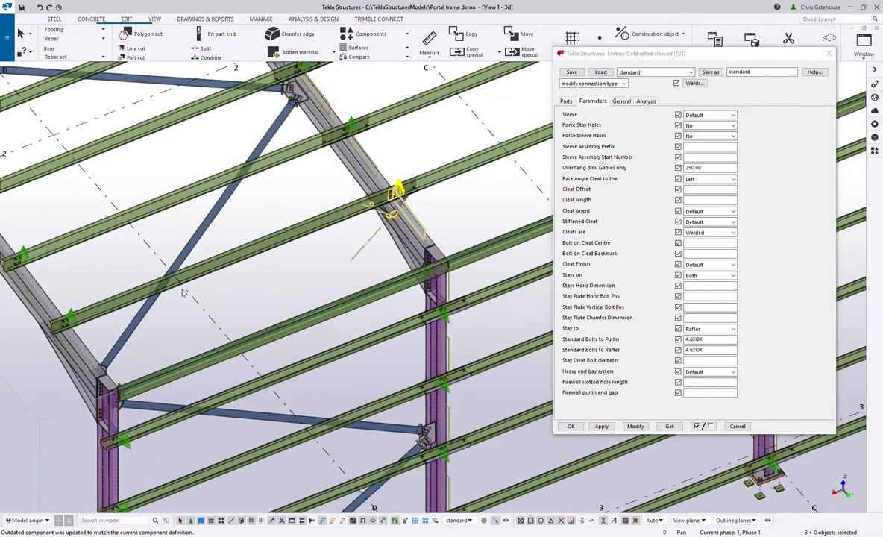
left_click(142, 297)
scroll(142, 297, "up", 8)
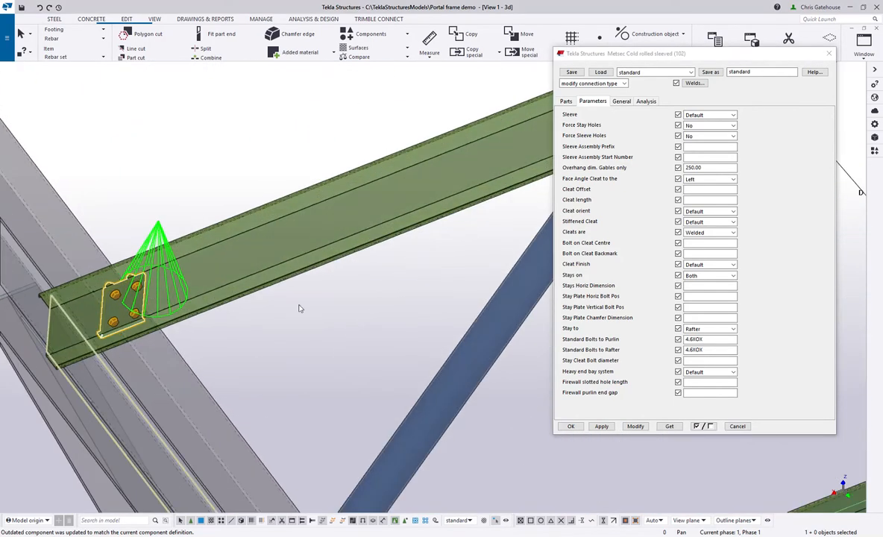
left_click(708, 276)
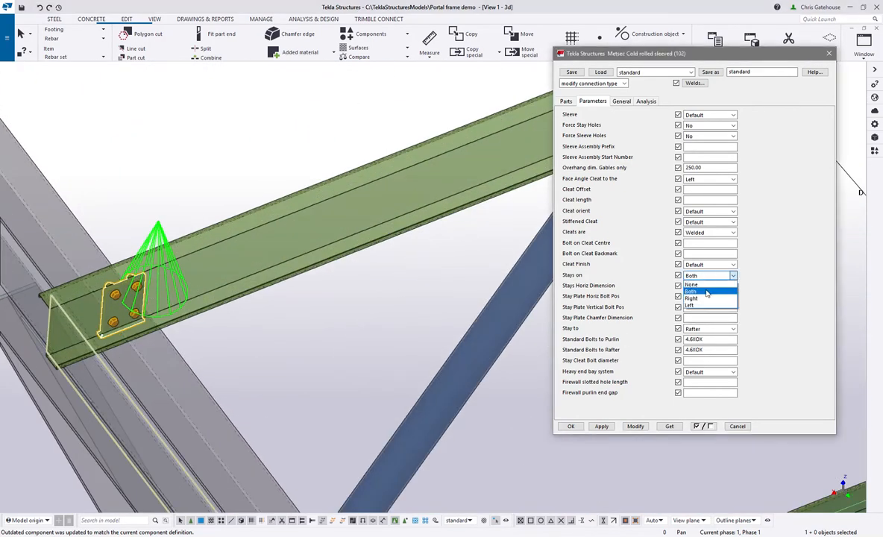
left_click(703, 304)
left_click(635, 426)
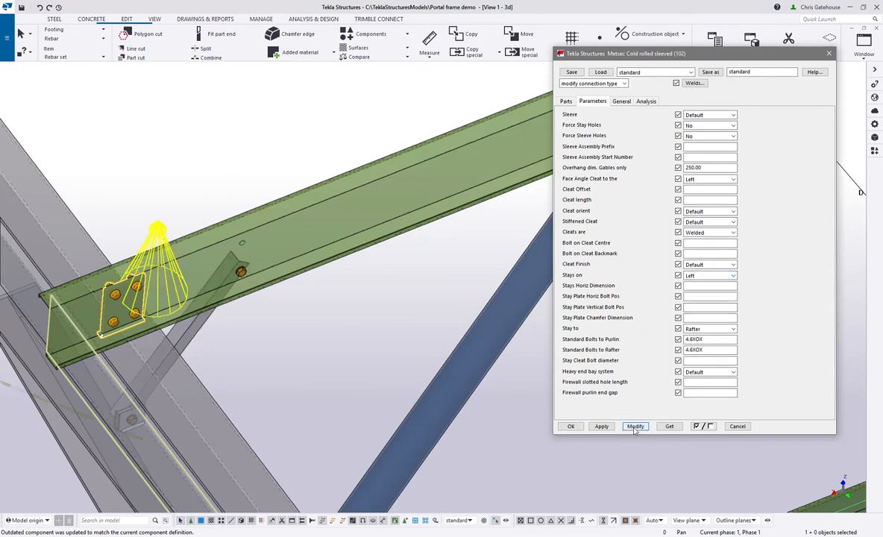
Set Stays on to Right for the lowest roof purlin's connection to the gable rafter on gridline A and close the connection settings.
scroll(47, 273, "down", 1)
scroll(41, 298, "down", 4)
scroll(86, 329, "up", 4)
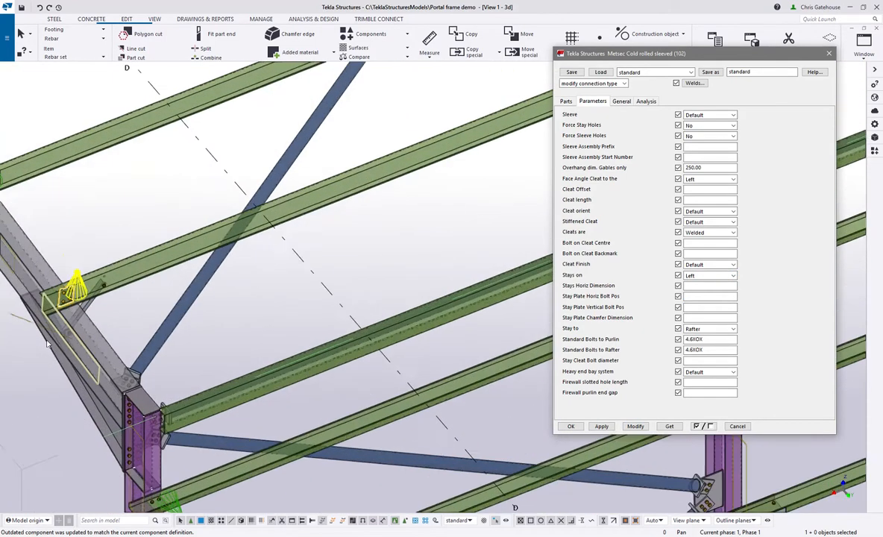
scroll(93, 328, "up", 1)
left_click(97, 319)
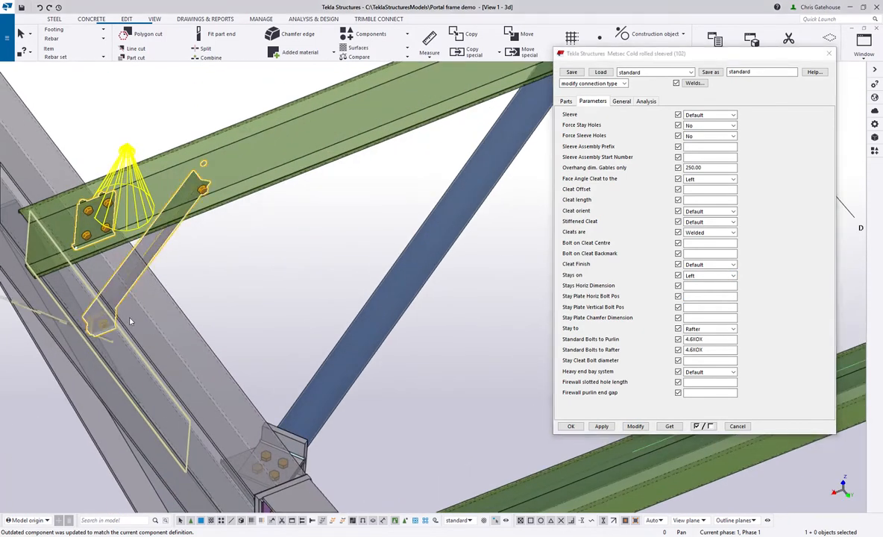
key("v")
left_click(116, 318)
middle_click_drag(116, 318, 53, 322, "ctrl")
scroll(53, 322, "down", 8)
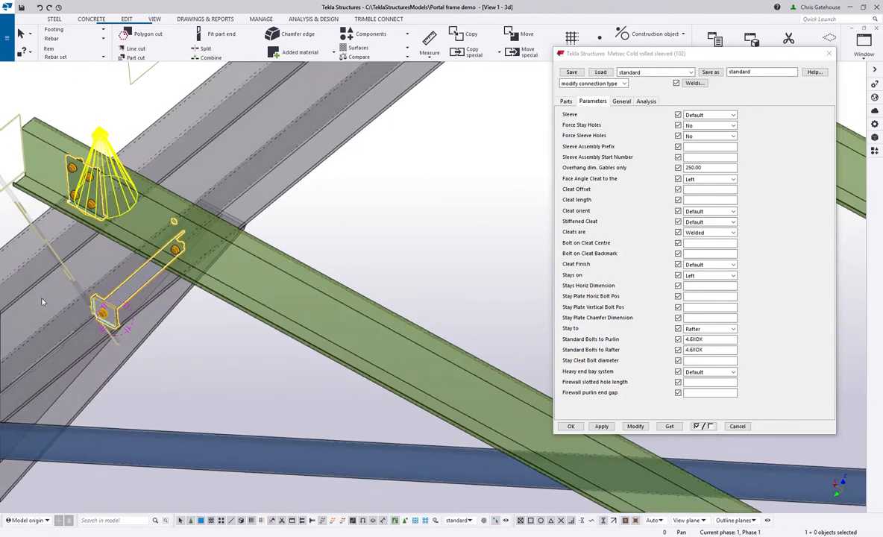
scroll(275, 333, "up", 6)
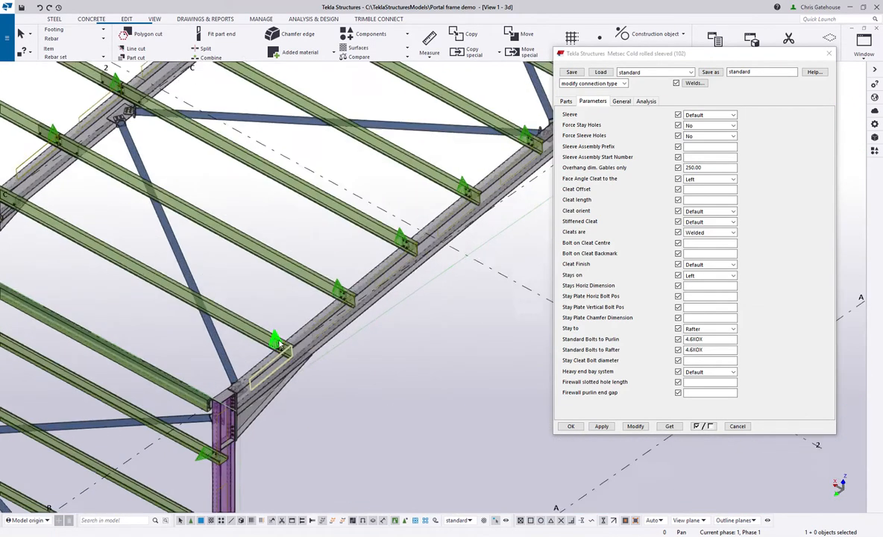
left_click(712, 276)
left_click(708, 295)
left_click(630, 429)
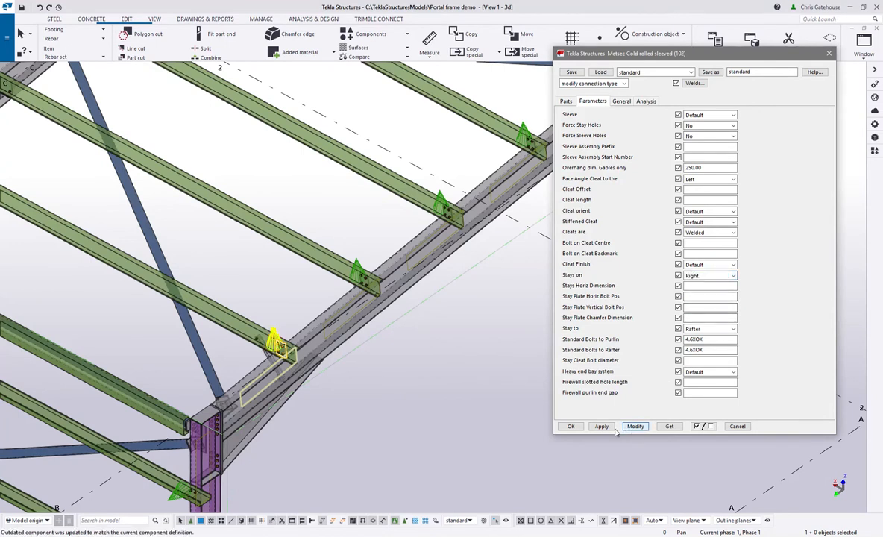
left_click(570, 426)
Redraw the 3D view to clear the component symbols and zoom in on the eaves beam end at gridline E.
scroll(507, 388, "down", 5)
right_click(494, 381)
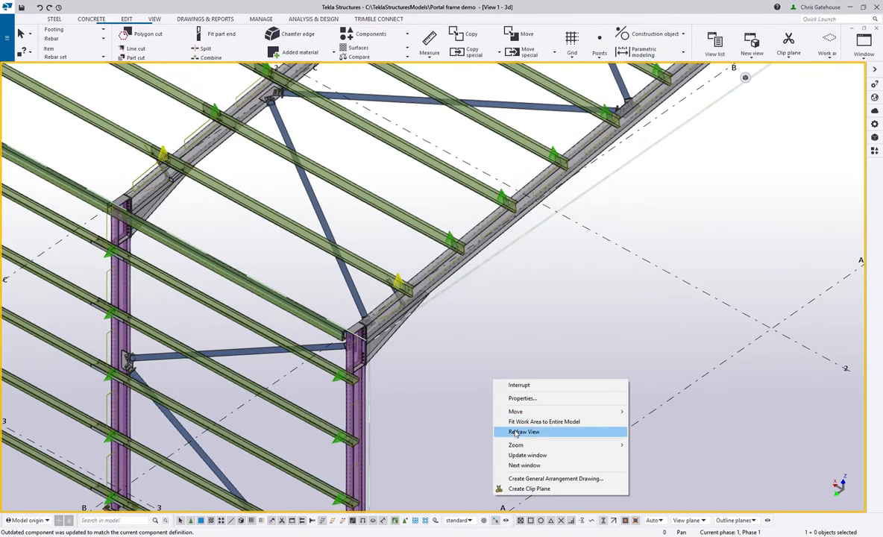
left_click(516, 433)
scroll(448, 370, "down", 8)
middle_click_drag(317, 327, 443, 287, "ctrl")
middle_click_drag(287, 227, 423, 357)
scroll(256, 285, "up", 4)
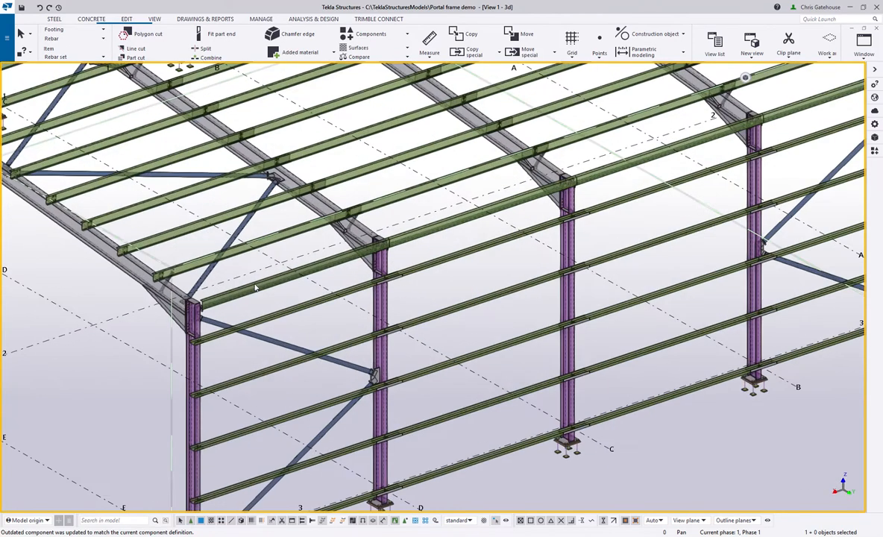
scroll(256, 284, "up", 8)
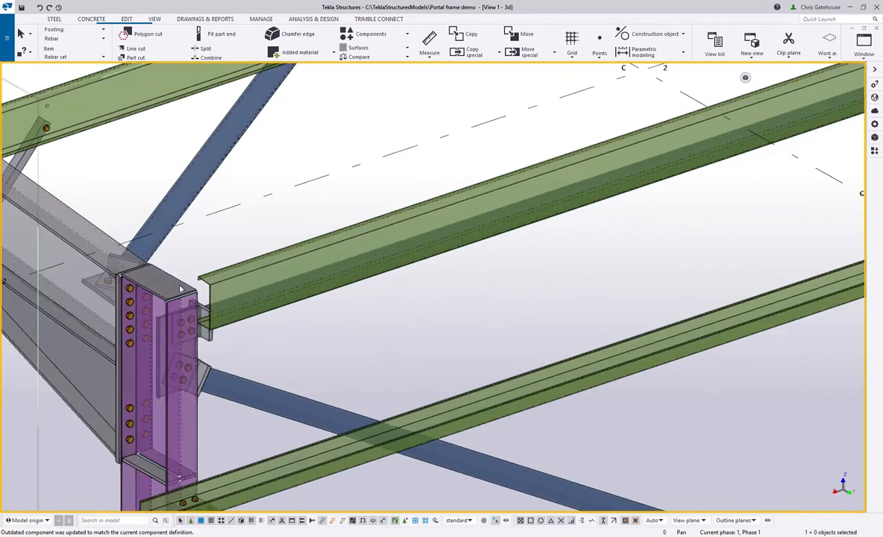
Show the 3D and section views side by side, zoomed to the eaves, and select the gridline A column beside the eaves beam.
left_click(864, 28)
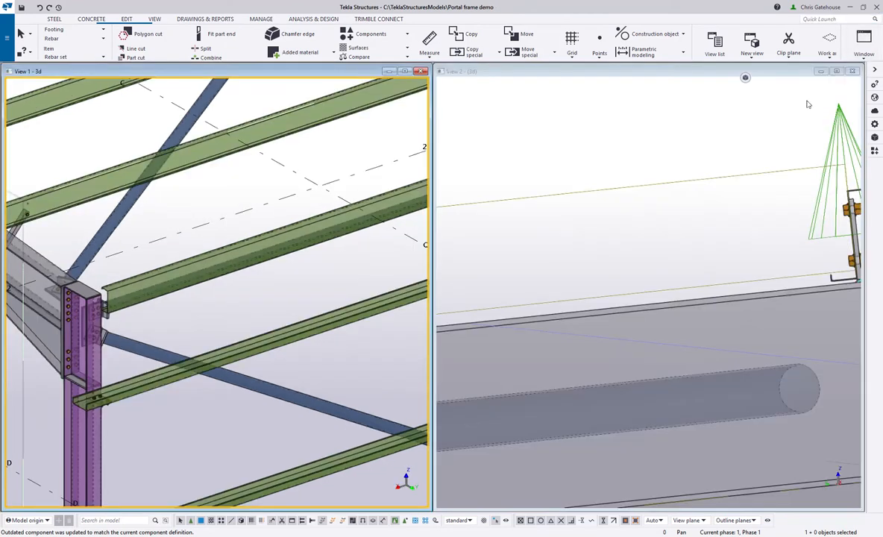
scroll(734, 201, "down", 10)
scroll(500, 239, "up", 10)
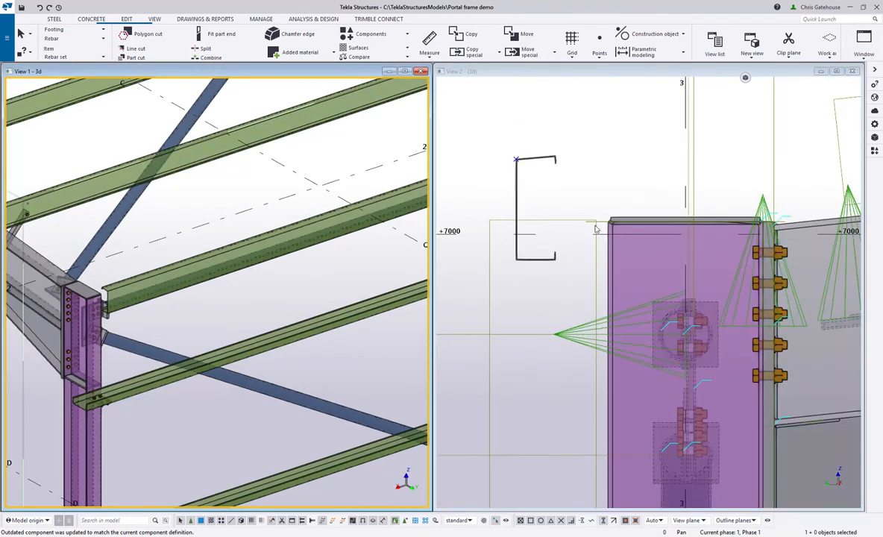
left_click(536, 158)
scroll(251, 265, "down", 3)
left_click(610, 282)
scroll(298, 246, "down", 5)
scroll(314, 243, "up", 4)
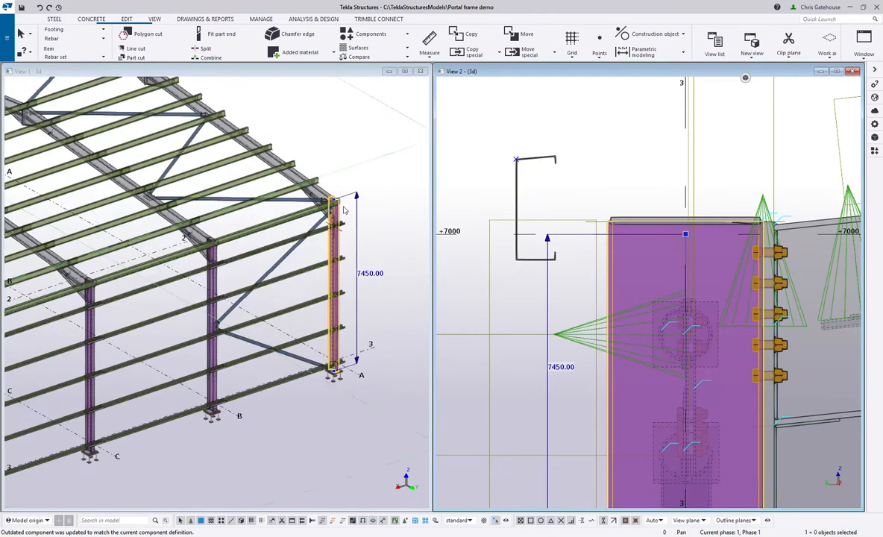
scroll(314, 243, "up", 5)
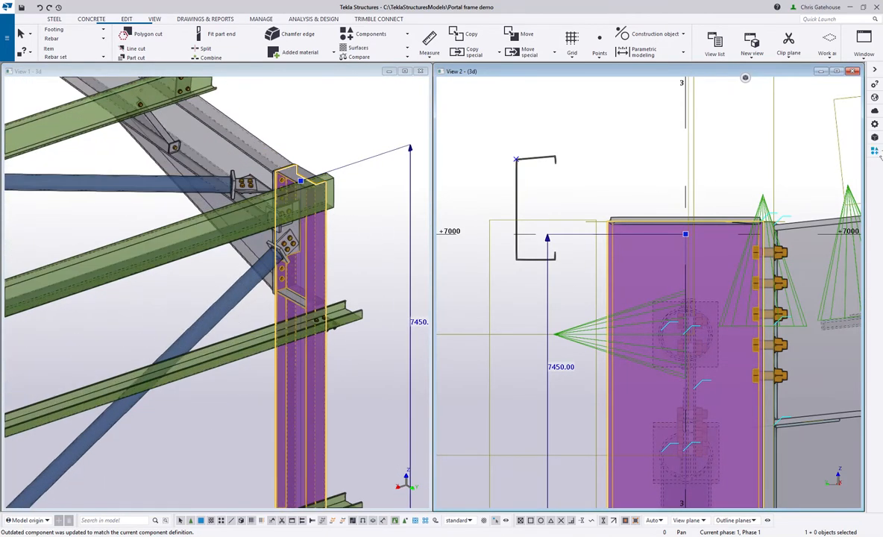
Connect the eaves beam to the gridline A column with Metsec Eaves beam to stanchion (104) and maximize the section view.
left_click(874, 152)
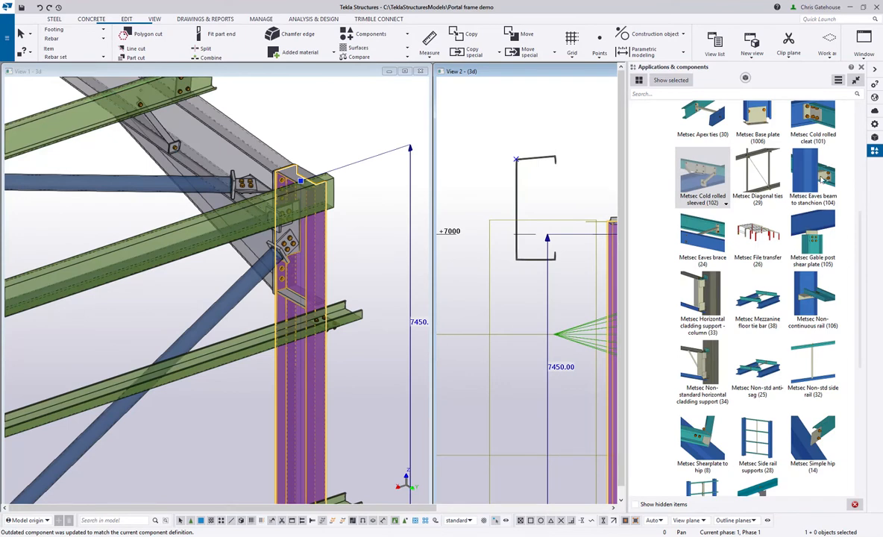
left_click(823, 179)
left_click(319, 233)
left_click(318, 198)
middle_click(318, 199)
right_click(369, 164)
left_click(376, 170)
double_click(528, 70)
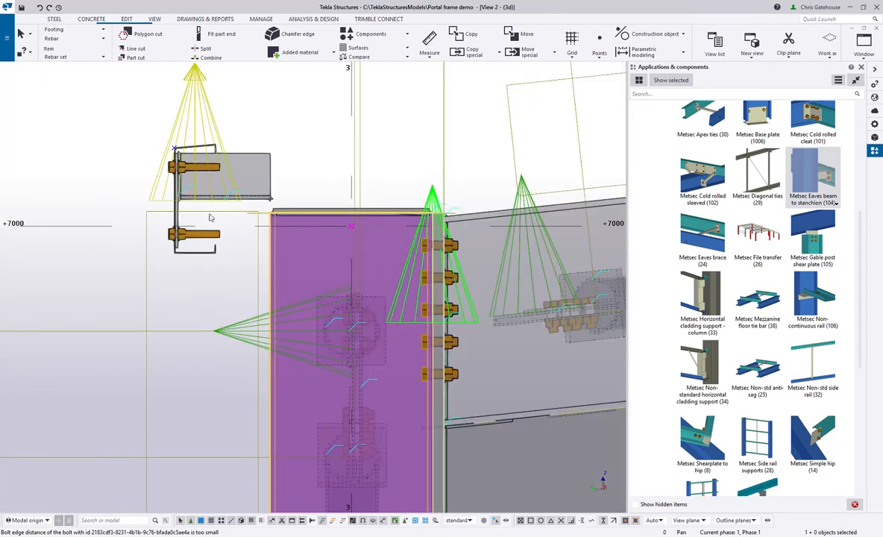
scroll(210, 217, "up", 3)
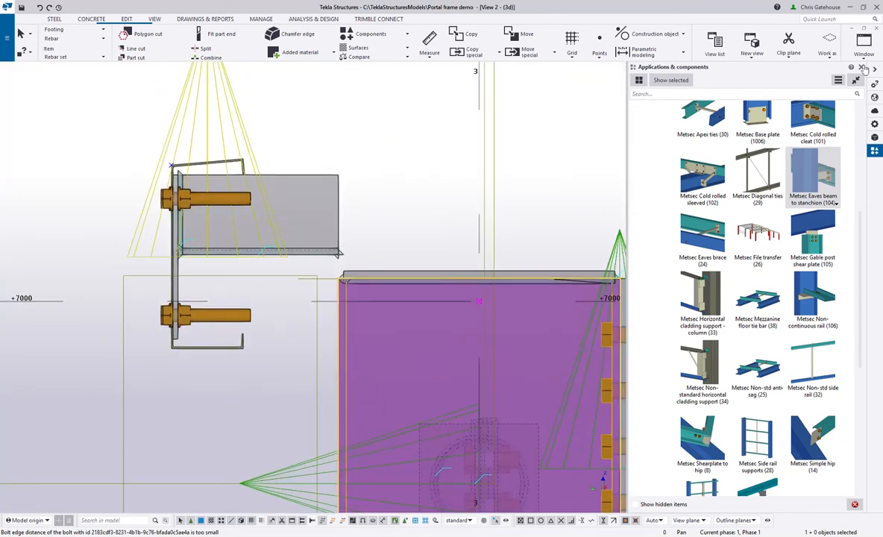
Open the new eaves beam connection's settings, set the Eaves Beam Plate thickness to 10 and modify the connection.
left_click(862, 68)
scroll(363, 181, "down", 2)
scroll(358, 176, "up", 1)
left_click(350, 129)
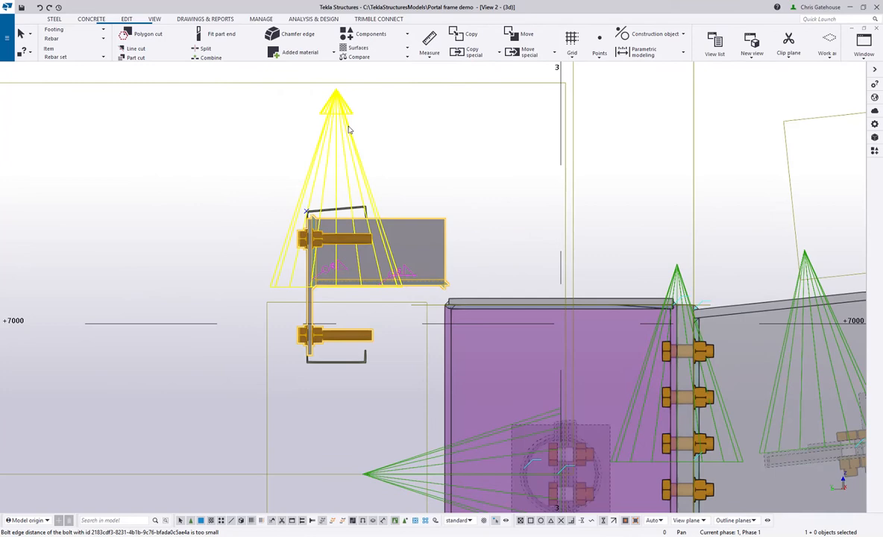
double_click(349, 130)
left_click_drag(248, 135, 726, 87)
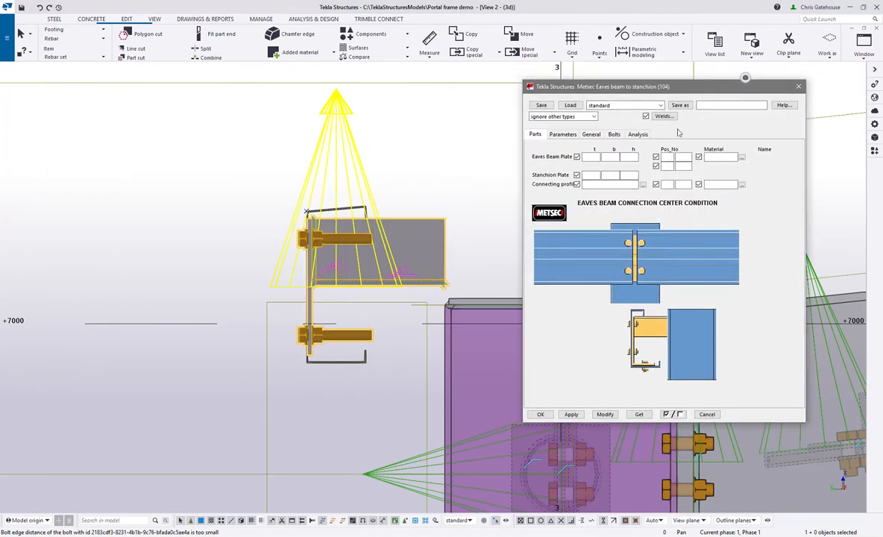
middle_click_drag(352, 213, 329, 212)
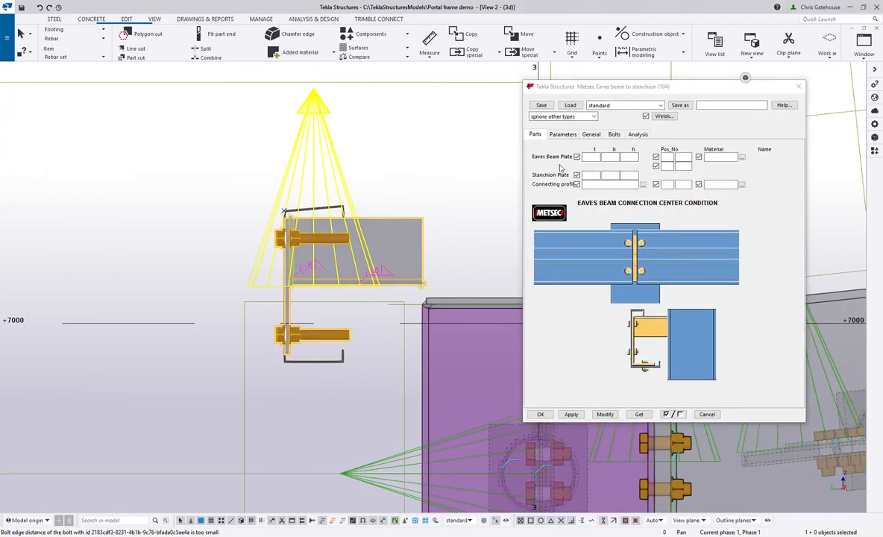
left_click(600, 157)
type("10")
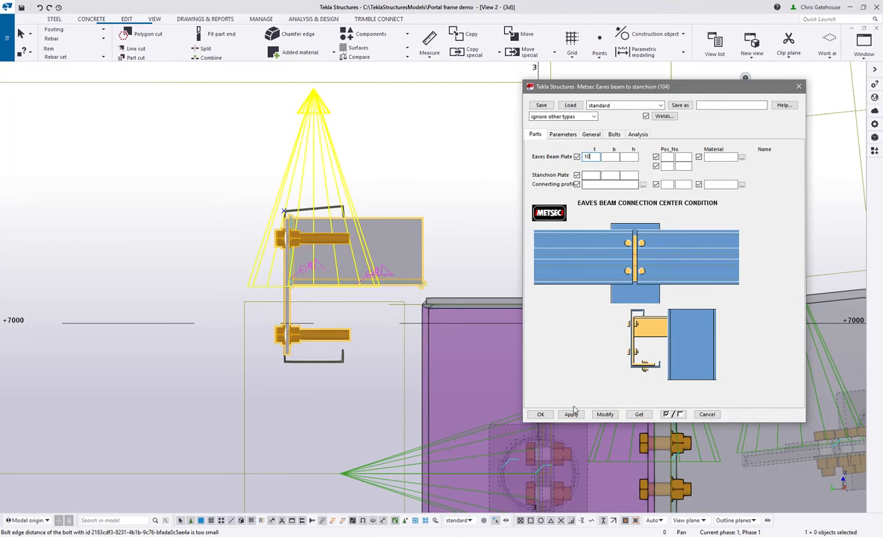
left_click(604, 413)
Set the eaves beam connection's connecting profile to RSA100*65*8 from the L profiles and modify the connection.
scroll(319, 245, "up", 3)
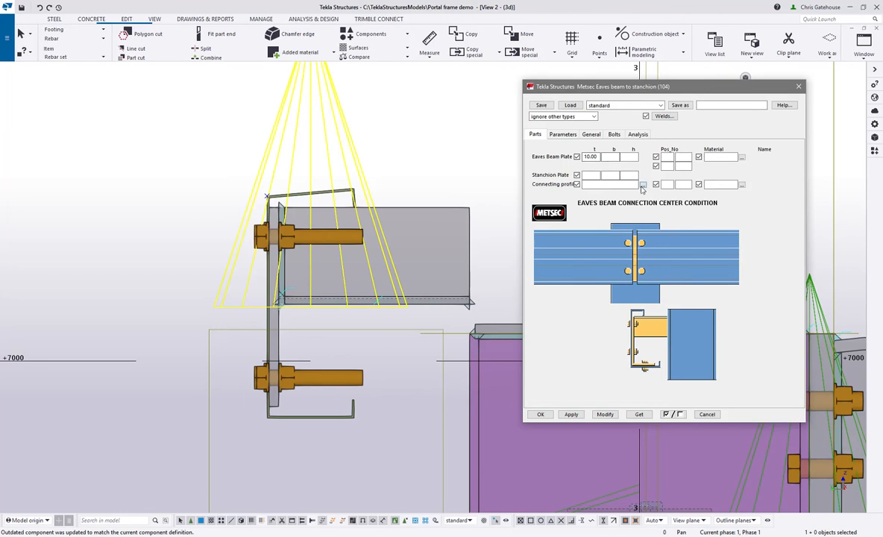
left_click(642, 185)
left_click(400, 161)
left_click(409, 170)
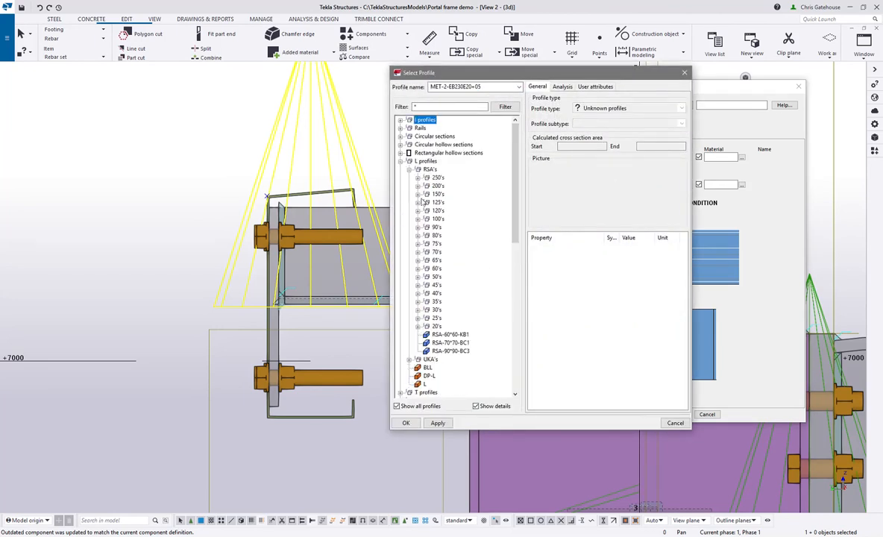
left_click(419, 219)
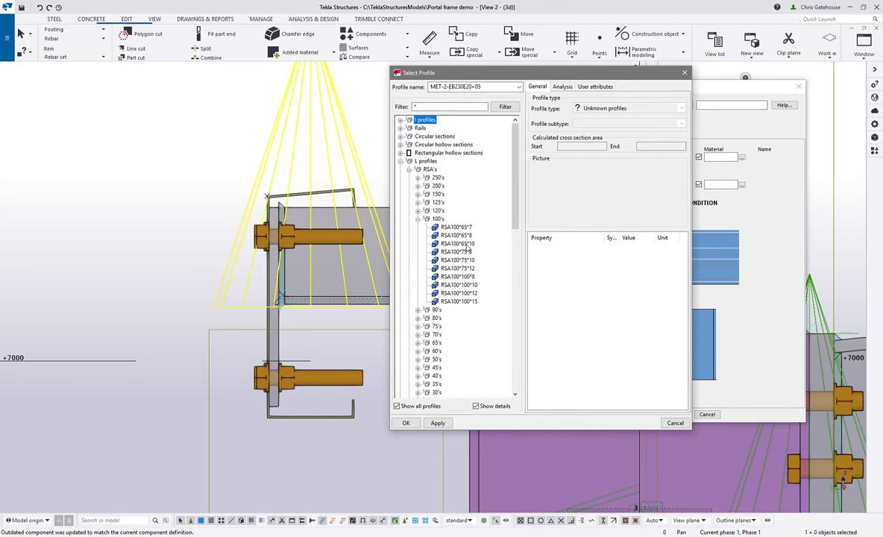
double_click(456, 235)
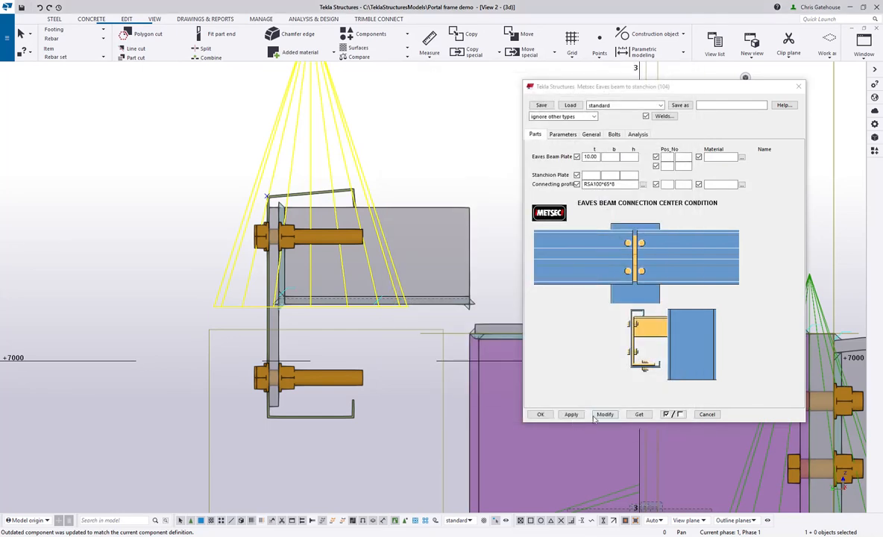
left_click(604, 414)
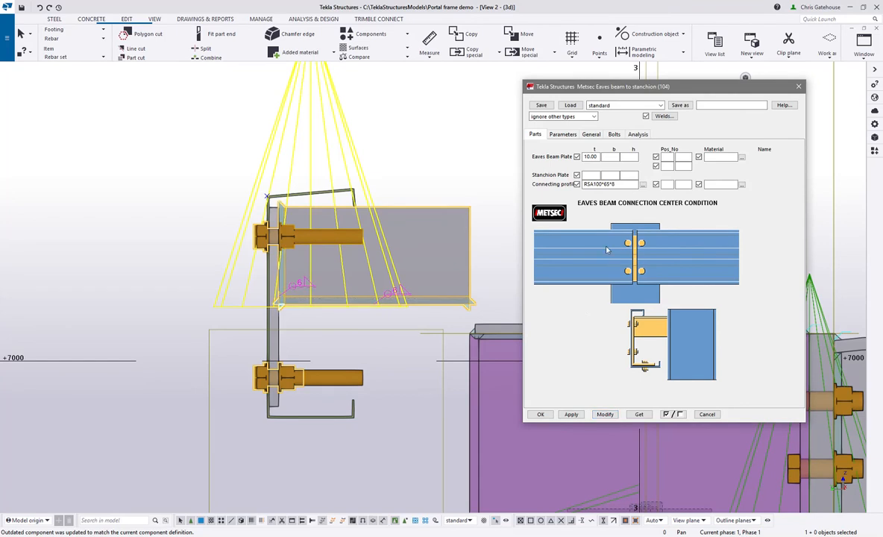
Review the eaves beam connection's parameter, general and parts settings, including which side the connecting profile goes to.
left_click(563, 135)
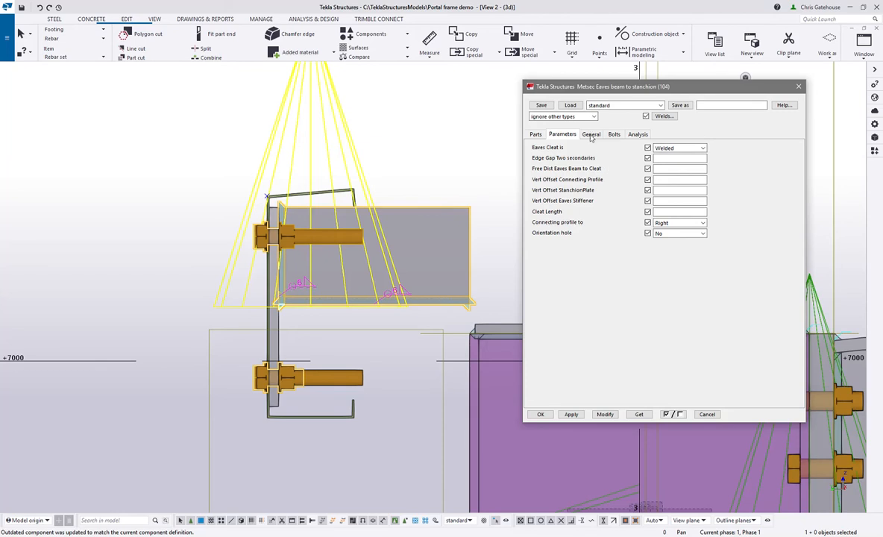
left_click(667, 223)
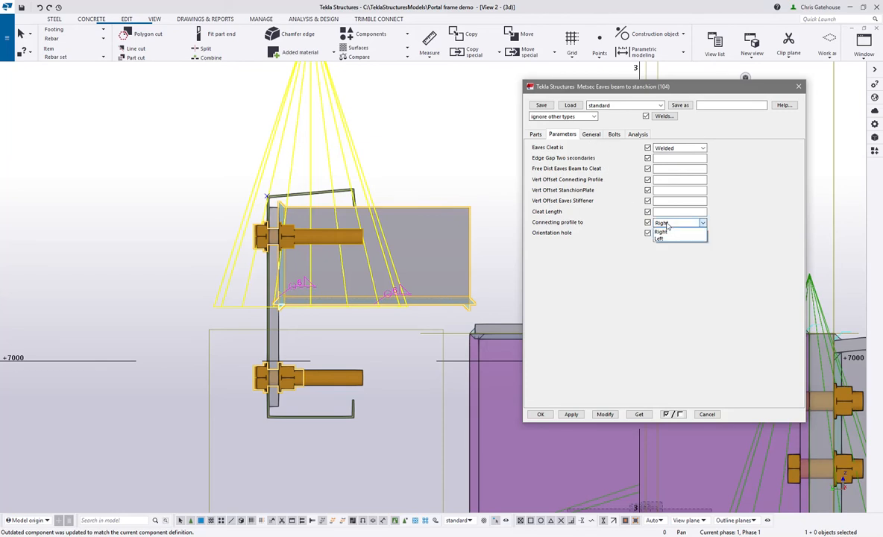
left_click(657, 222)
left_click(592, 135)
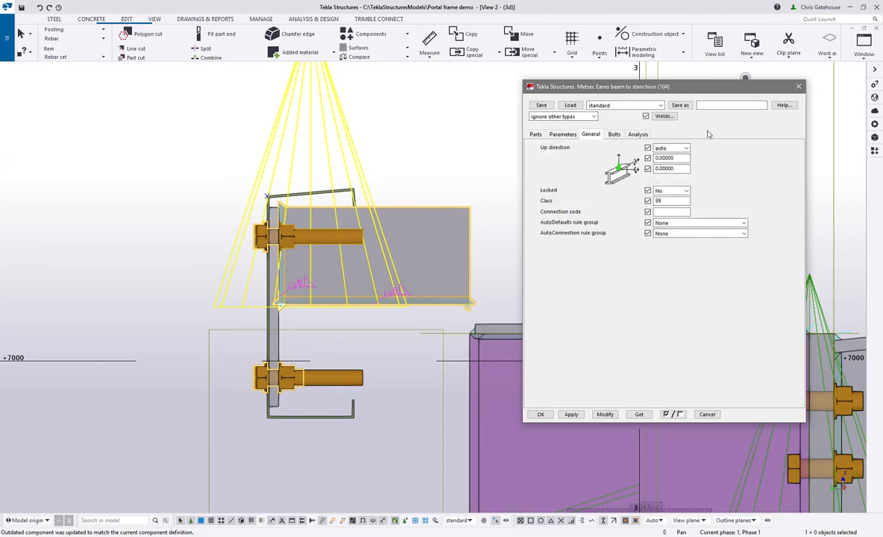
left_click(573, 136)
left_click(536, 136)
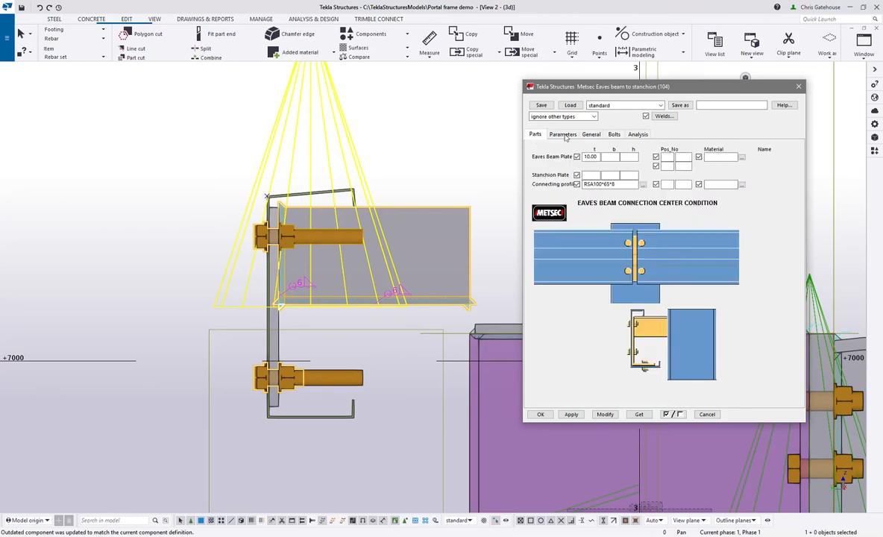
left_click(565, 135)
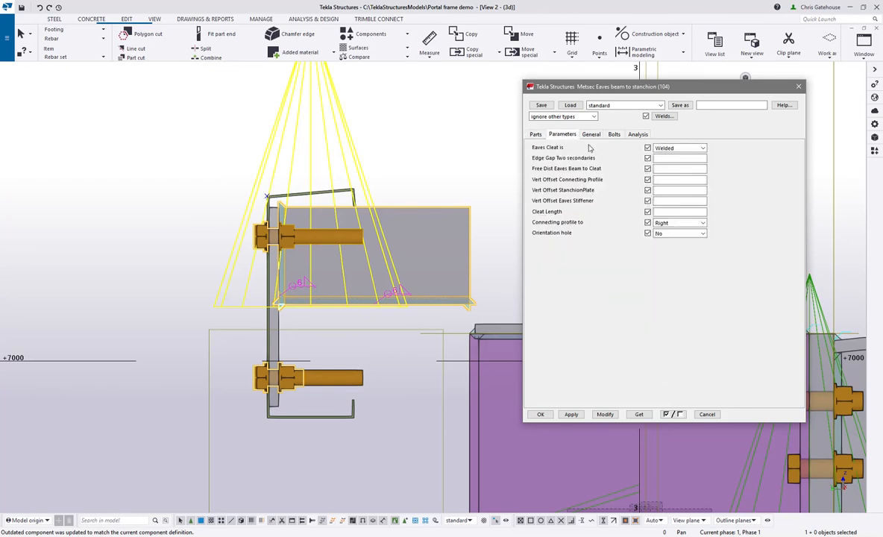
Set the primary bolt standard to 8.8CSK, modify the eaves beam connection and close its settings.
left_click(614, 135)
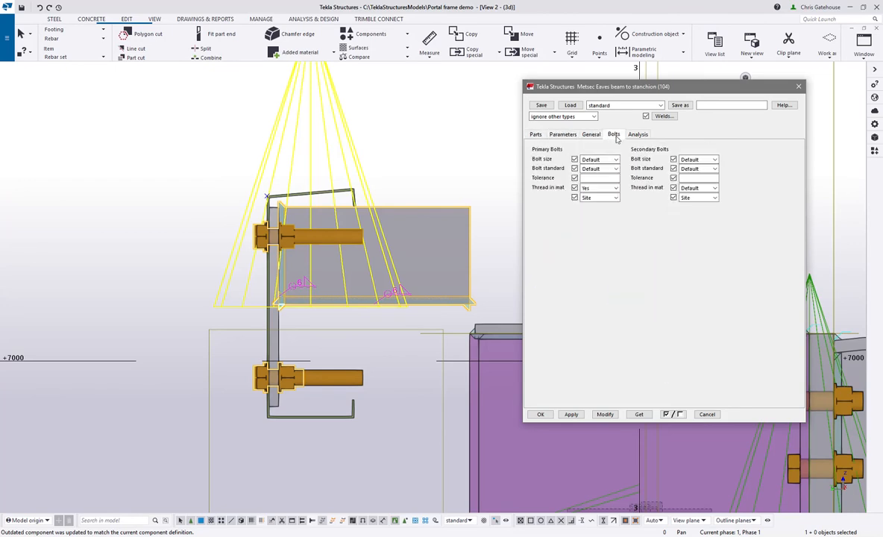
left_click(615, 169)
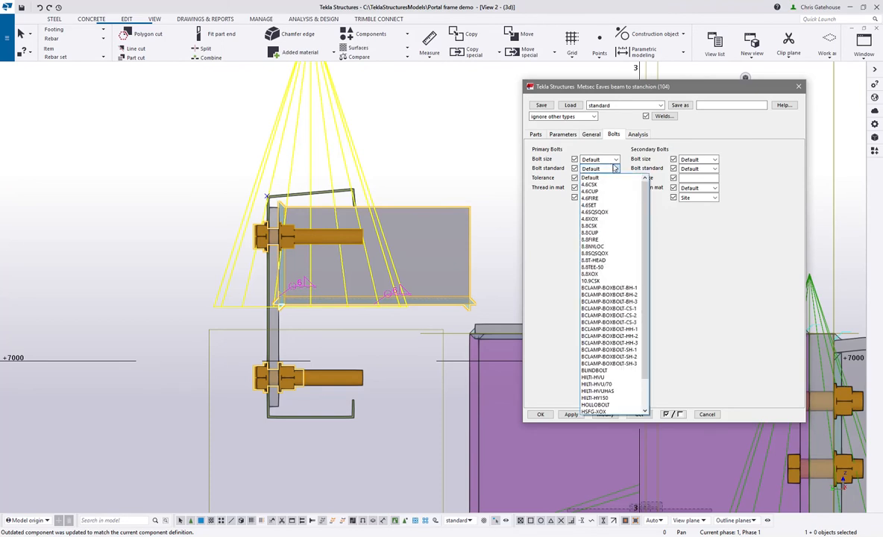
left_click(606, 225)
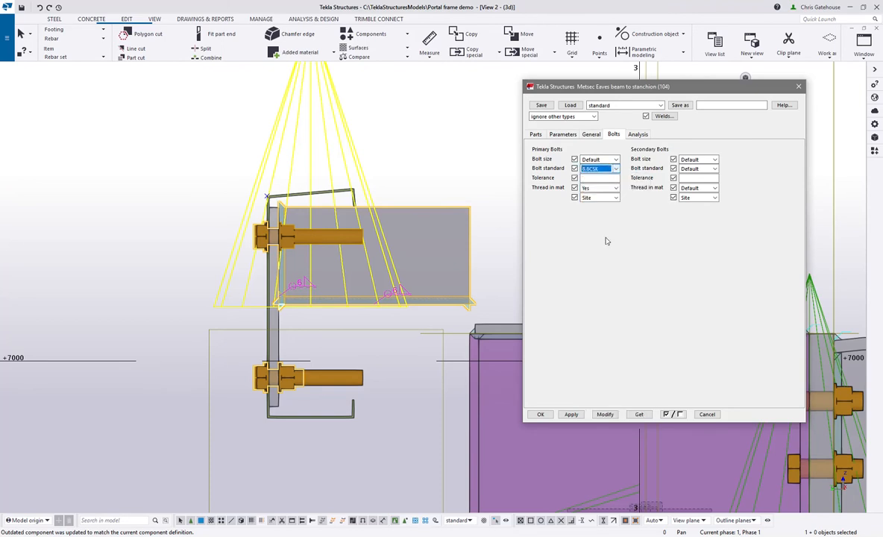
left_click(605, 415)
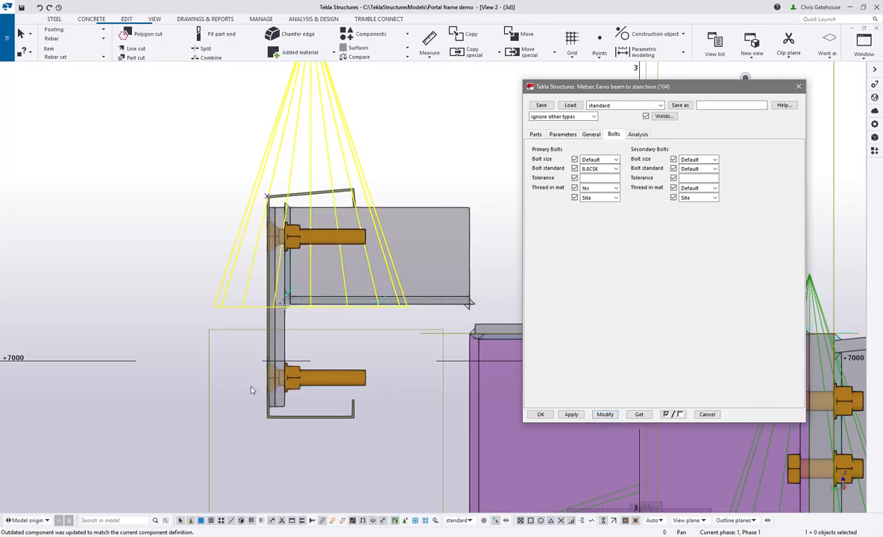
scroll(251, 390, "up", 6)
scroll(274, 391, "down", 6)
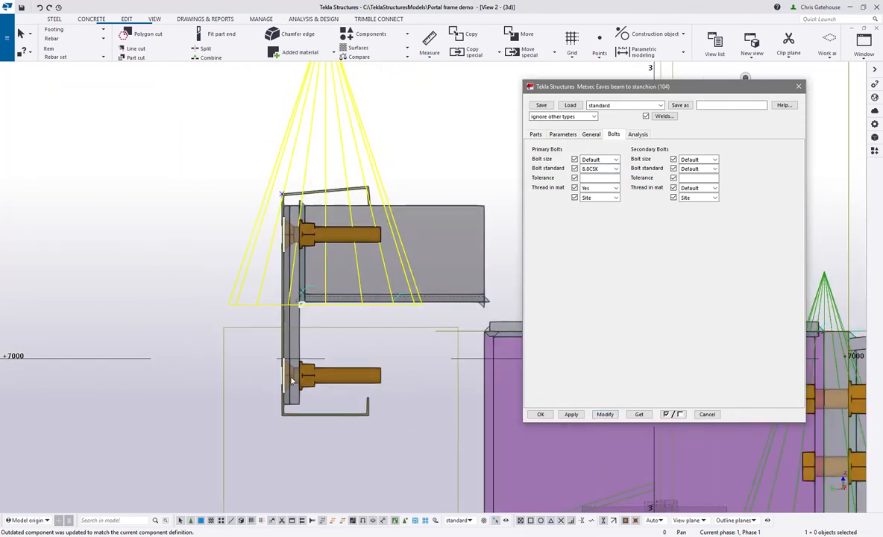
left_click(542, 415)
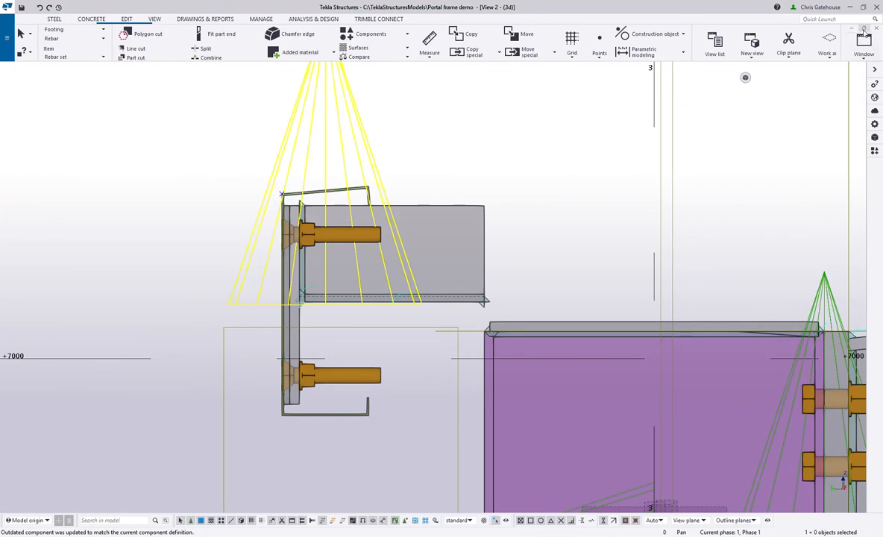
Examine the eaves beam cleat, its bolts and its position relative to the column top in the 3D and section views.
left_click(864, 28)
scroll(388, 201, "up", 3)
scroll(387, 202, "up", 5)
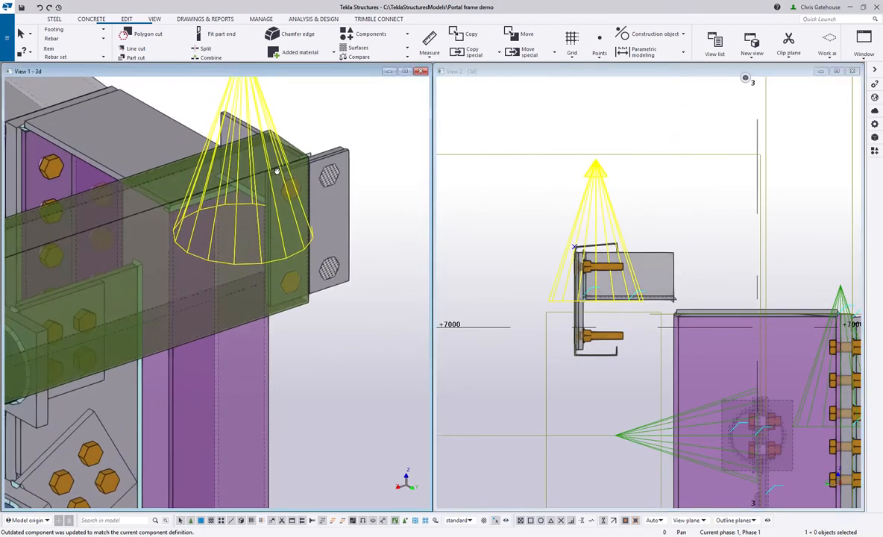
middle_click_drag(266, 196, 114, 181, "ctrl")
scroll(628, 252, "up", 10)
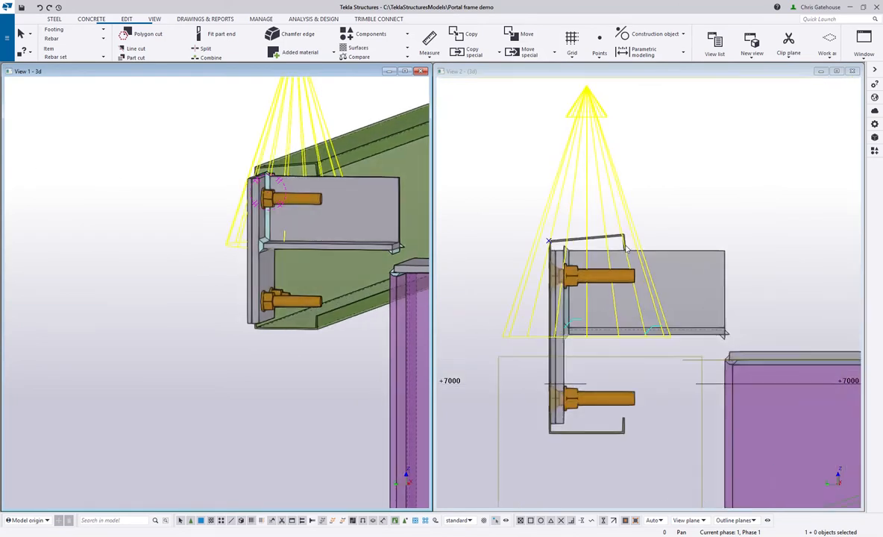
scroll(628, 252, "down", 3)
scroll(191, 220, "down", 5)
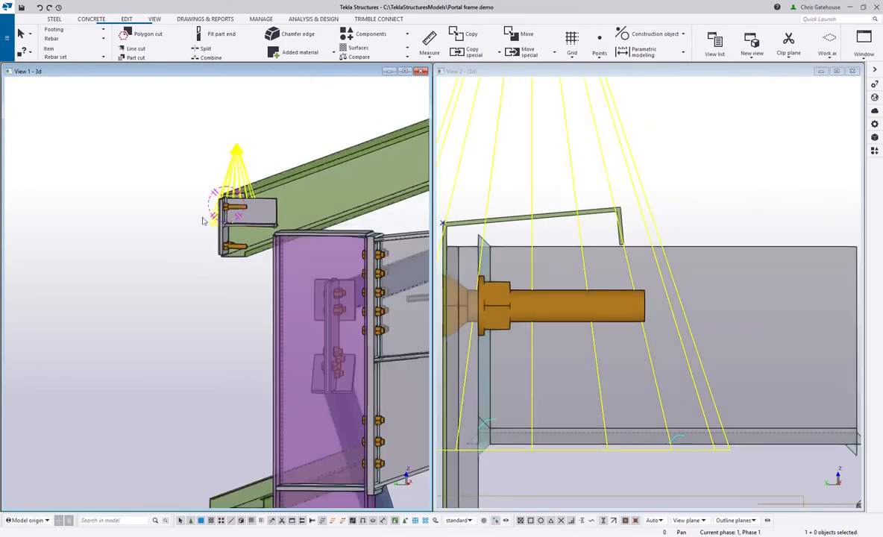
scroll(533, 211, "down", 4)
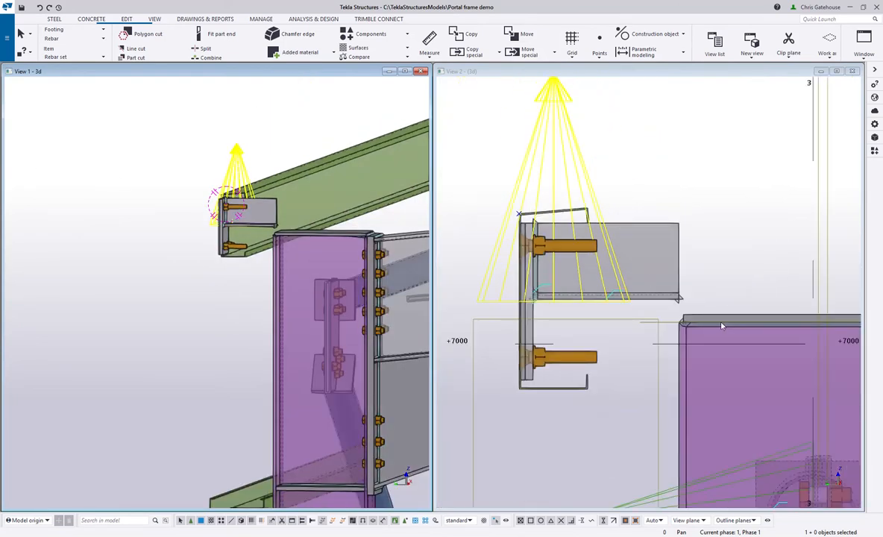
scroll(730, 313, "down", 4)
Open the Eaves haunch (102) settings and measure the vertical distance from the column top to the top of the connecting angle.
double_click(718, 237)
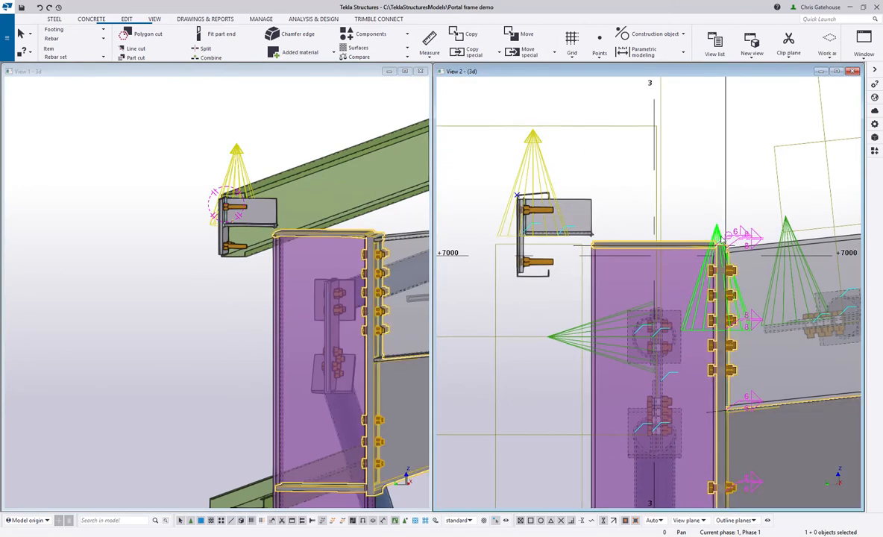
left_click_drag(556, 131, 273, 133)
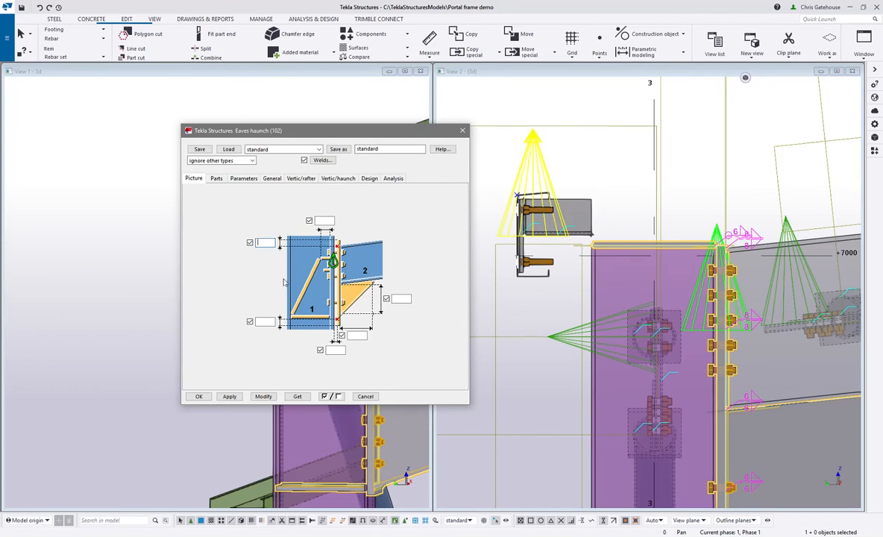
scroll(686, 249, "up", 2)
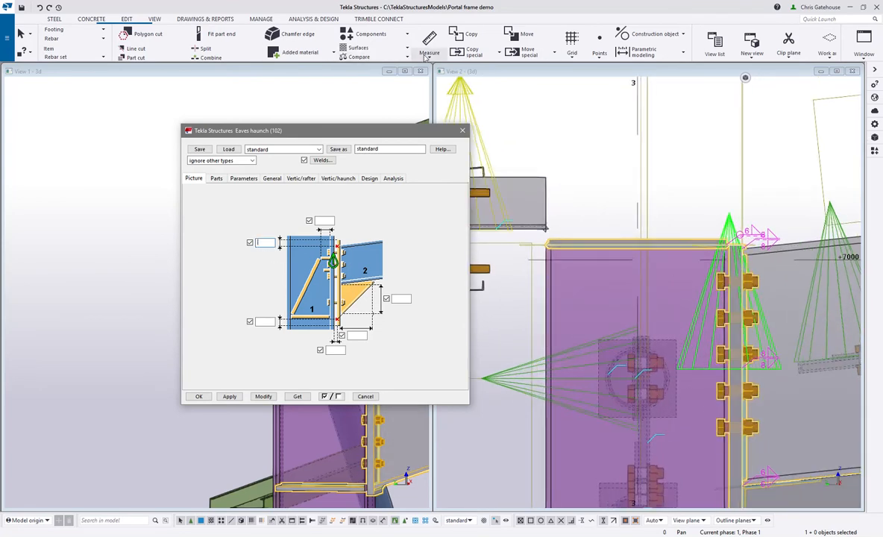
left_click(427, 57)
left_click(380, 104)
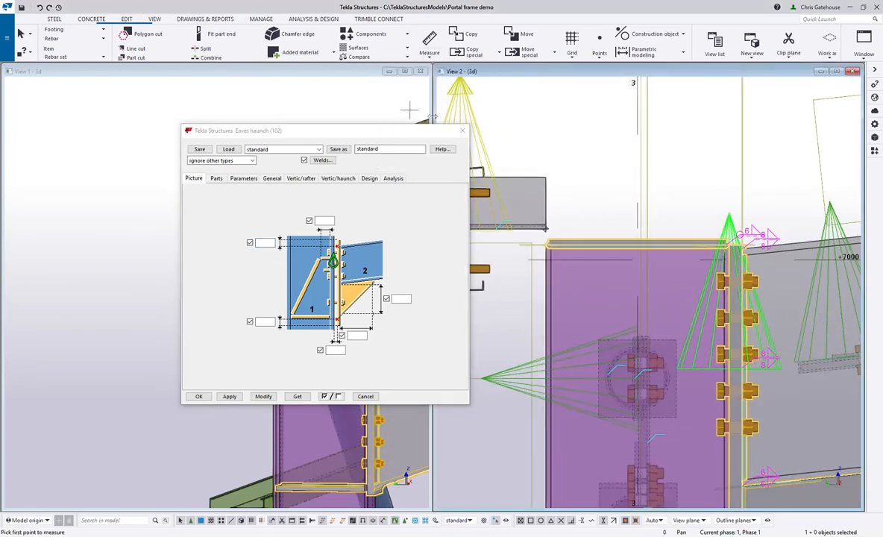
left_click(727, 240)
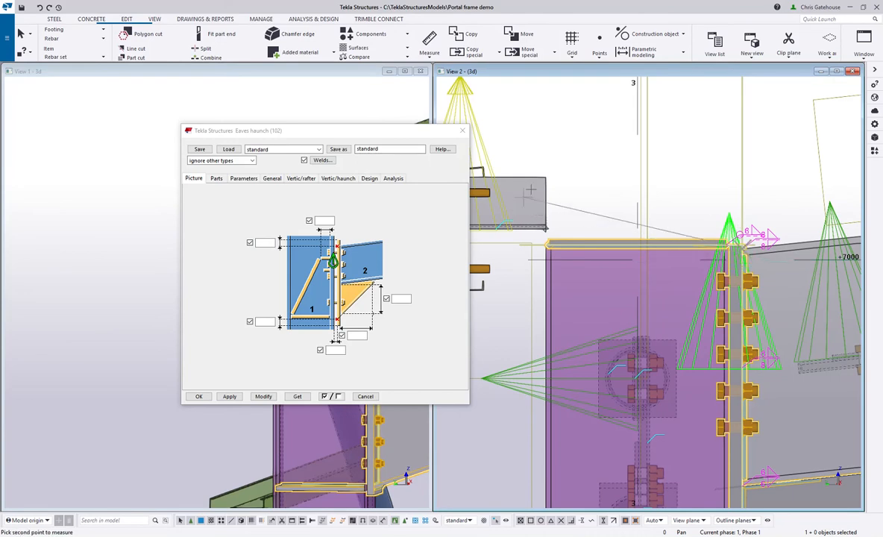
left_click(546, 179)
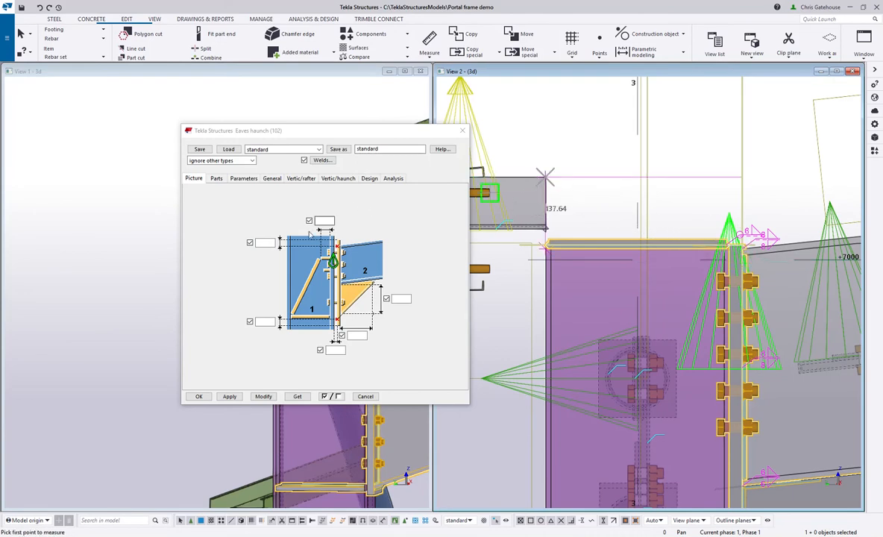
Set the column's top extension in the Eaves haunch (102) connection to 140 and modify the connection.
left_click(259, 242)
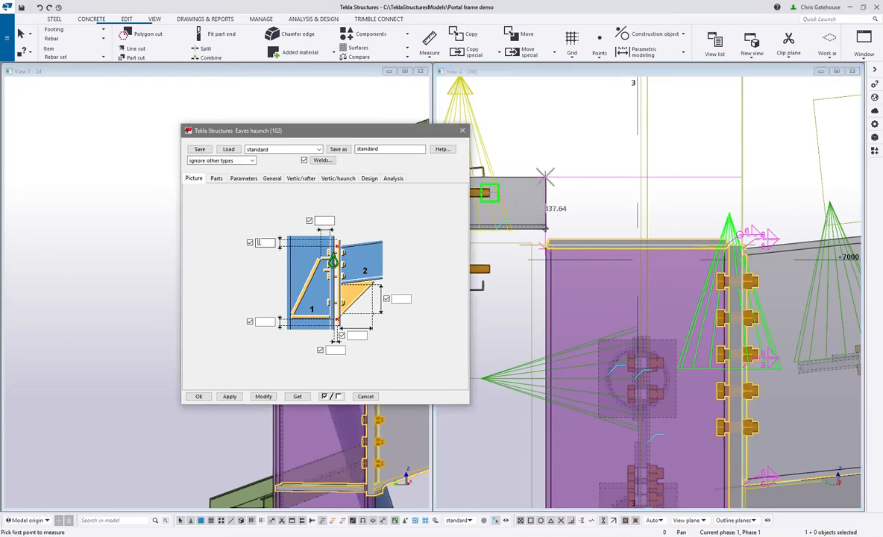
left_click(263, 396)
scroll(618, 182, "up", 5)
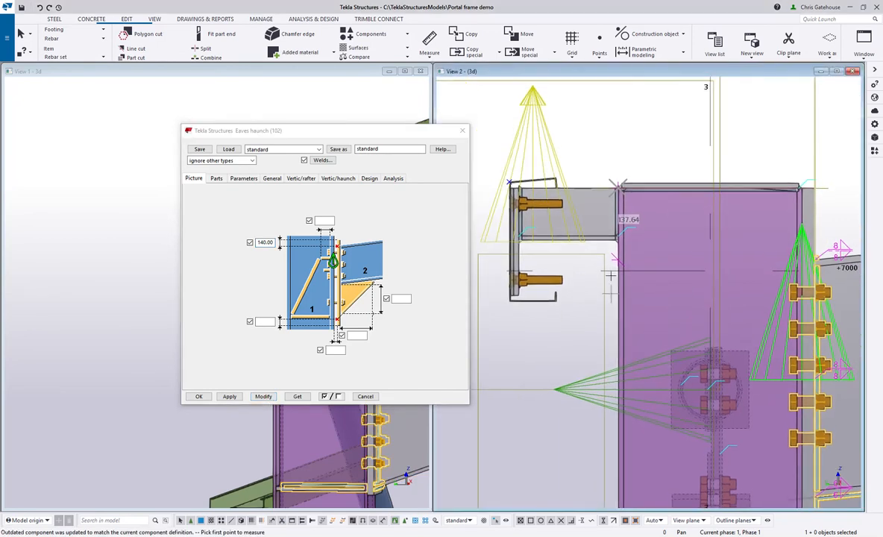
Reapply the Metsec Eaves beam to stanchion (104) settings to the connection, review its parameters and close the settings.
double_click(494, 139)
left_click(611, 415)
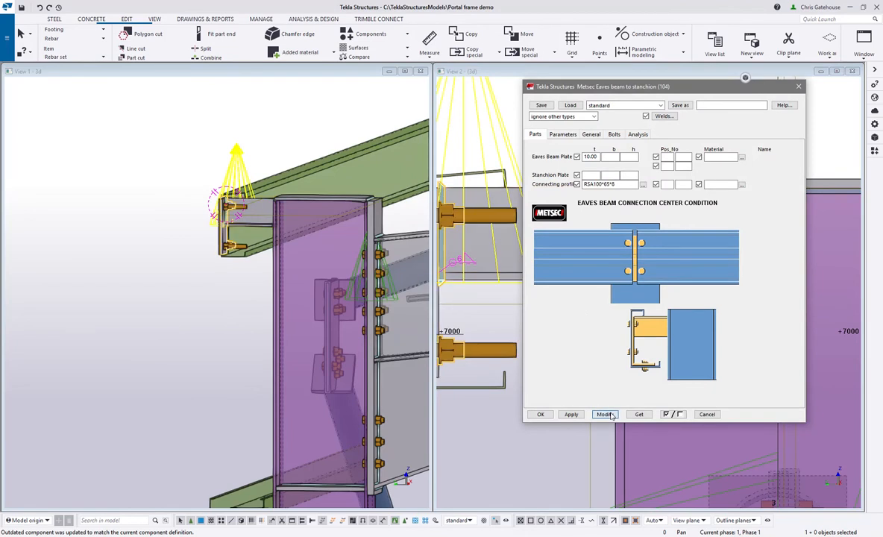
left_click(563, 135)
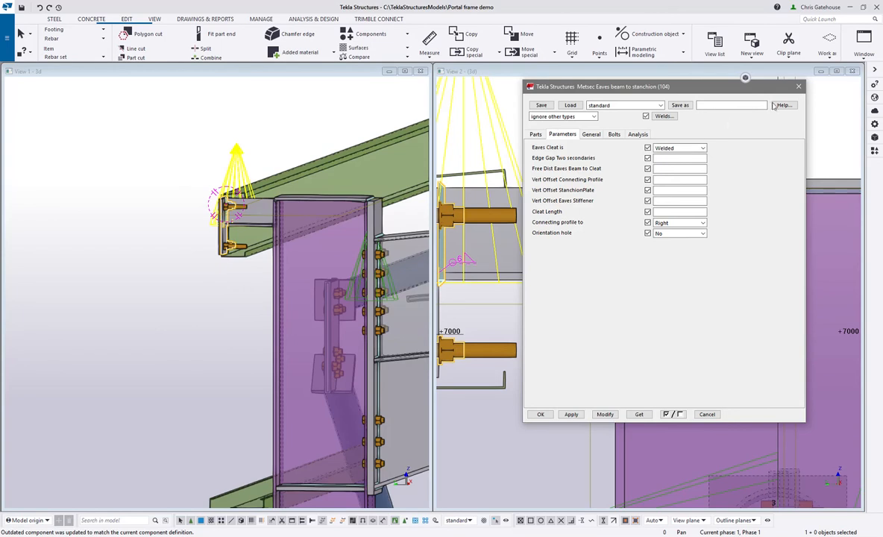
left_click(800, 88)
Extend the eaves beam past the end column by moving its end point linearly with dX -250.
scroll(209, 207, "down", 4)
middle_click_drag(209, 208, 316, 226, "ctrl")
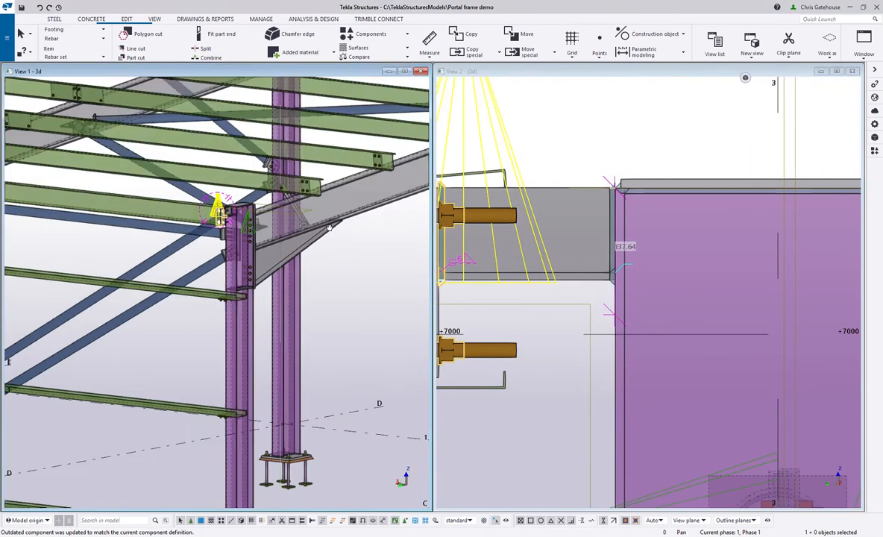
scroll(192, 217, "up", 2)
scroll(191, 217, "up", 3)
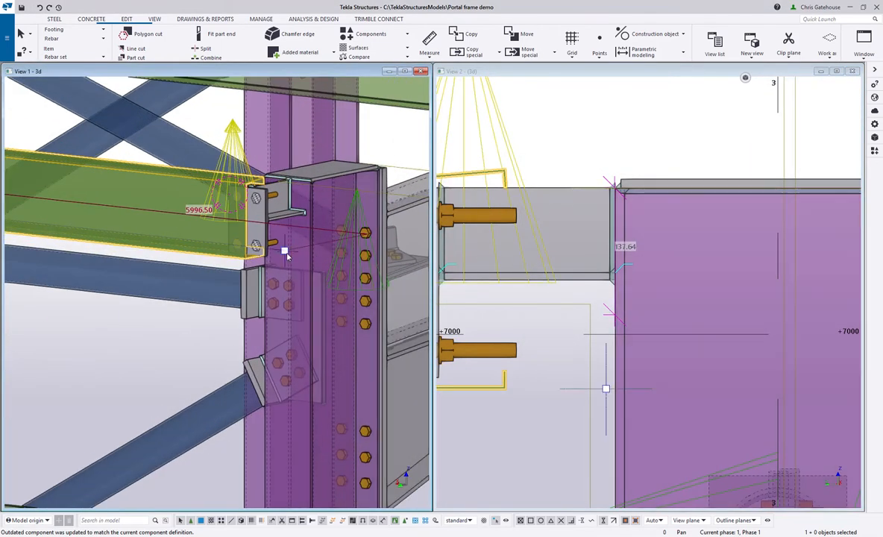
right_click(285, 252)
mouse_move(317, 325)
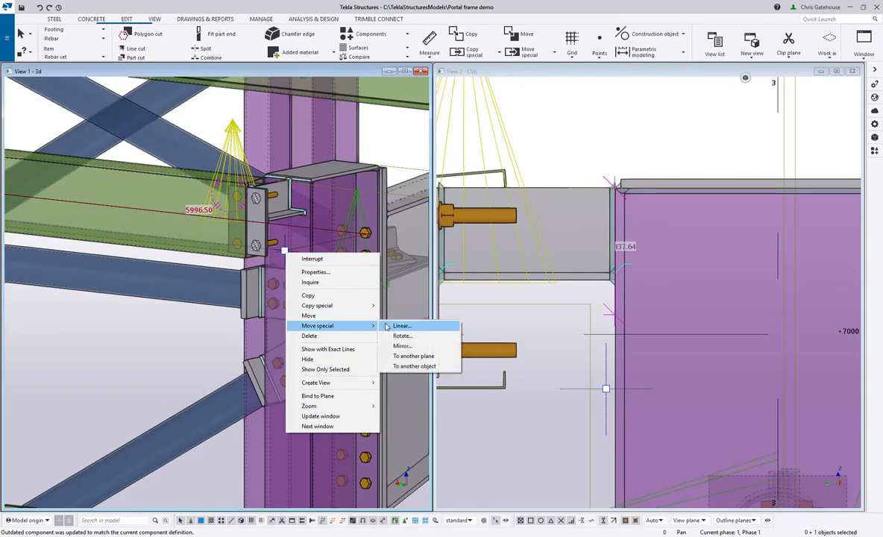
left_click(395, 326)
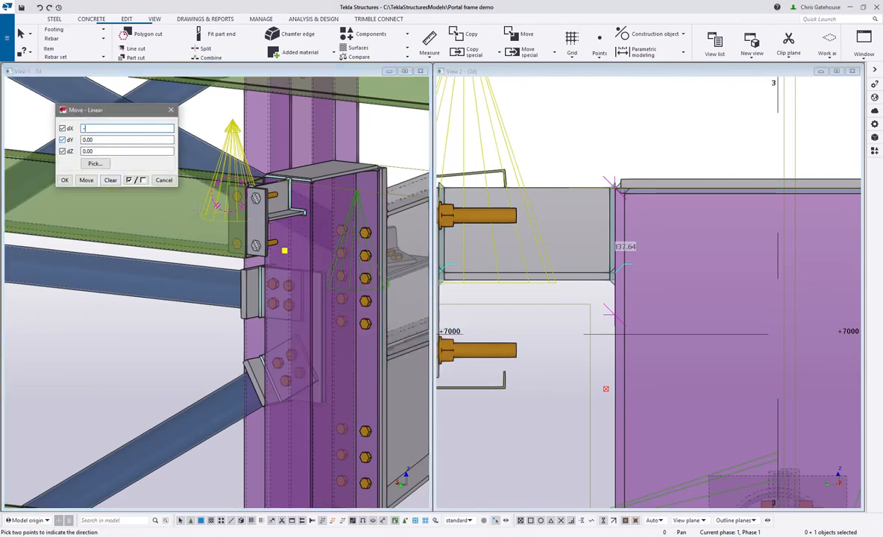
left_click(87, 180)
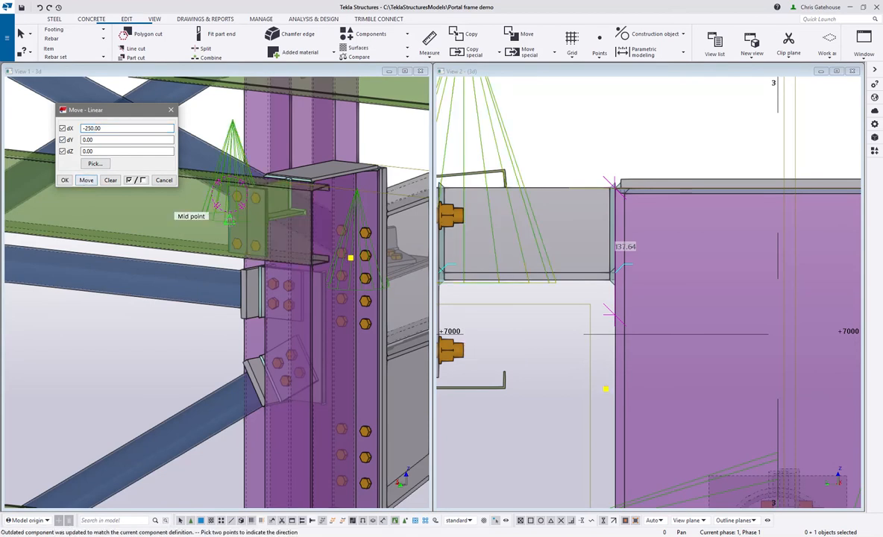
Move the end point at the opposite end of the eaves line 250 mm outward along X, past the end column.
scroll(322, 238, "down", 2)
scroll(322, 238, "down", 5)
scroll(141, 232, "up", 4)
scroll(141, 231, "up", 3)
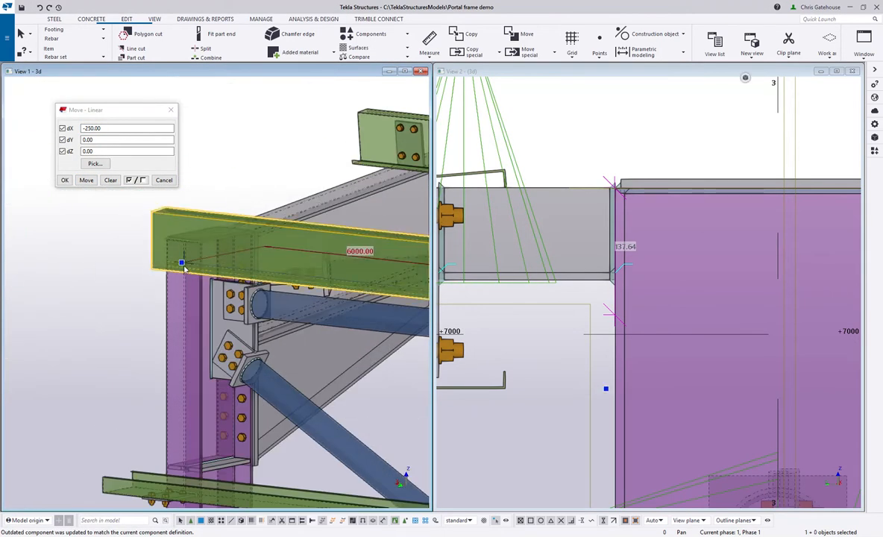
left_click(84, 128)
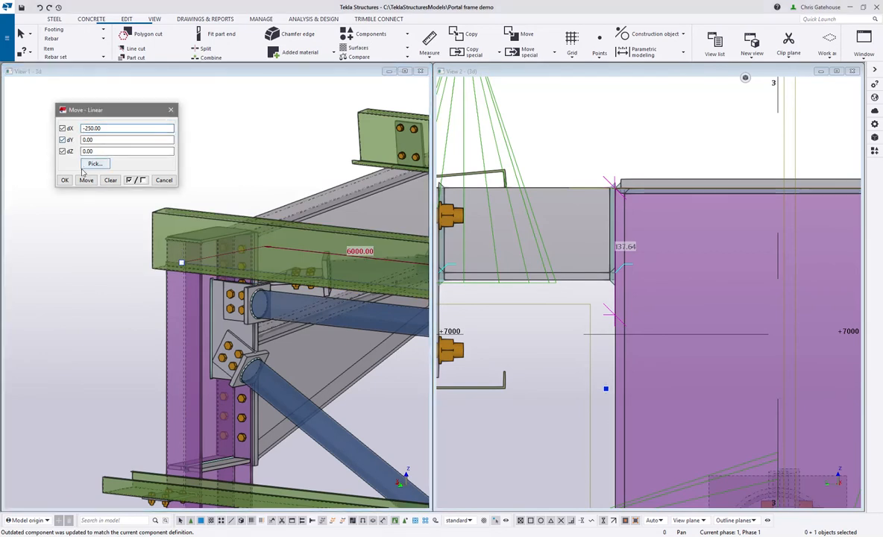
left_click(85, 183)
left_click(66, 181)
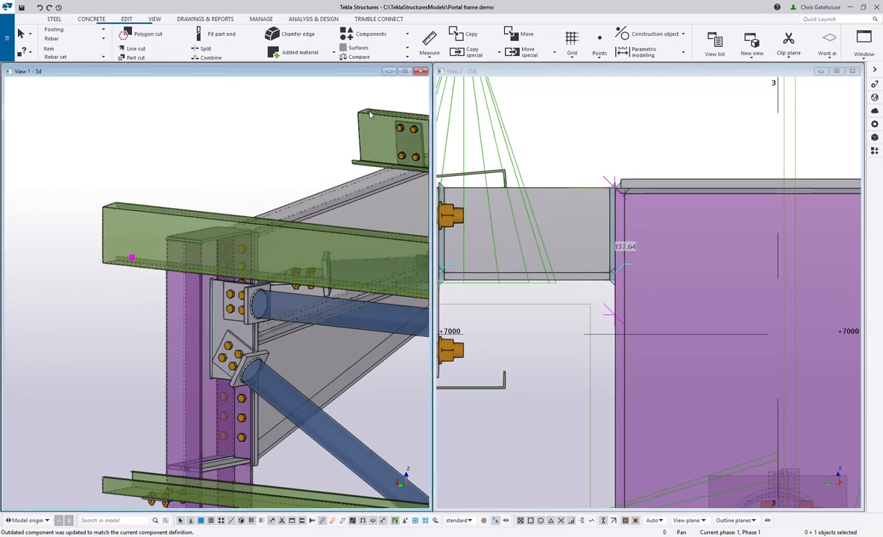
Maximise the 3D view and open the settings of an Eaves haunch (102) connection.
left_click(405, 72)
scroll(270, 214, "down", 8)
scroll(536, 231, "up", 3)
middle_click_drag(532, 253, 440, 273, "ctrl")
scroll(462, 260, "up", 5)
left_click(522, 236)
double_click(478, 217)
left_click_drag(366, 114, 717, 109)
Apply the 140 column top extension to the remaining eaves haunch connections along both sides of the building and close the settings.
scroll(298, 224, "down", 5)
scroll(153, 183, "up", 4)
left_click(232, 200)
scroll(237, 239, "down", 4)
scroll(257, 253, "down", 2)
left_click(123, 206, "ctrl")
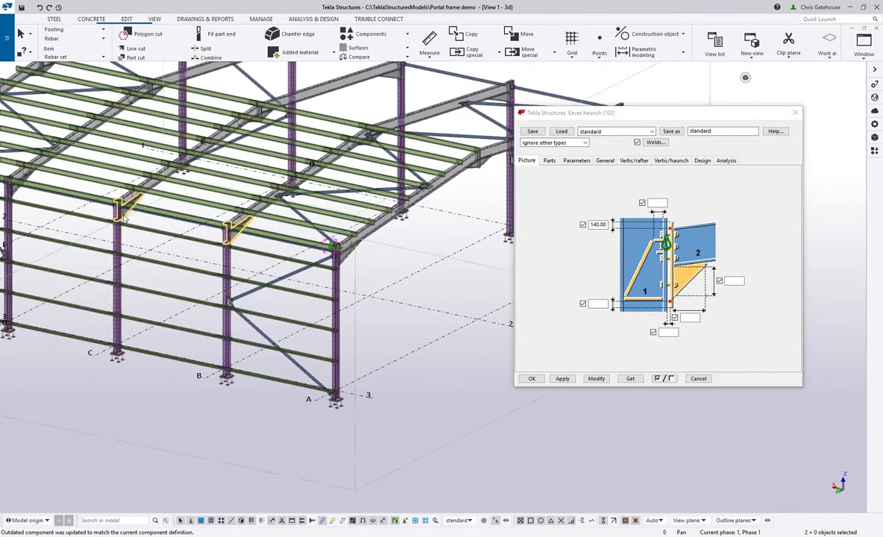
left_click(16, 182, "ctrl")
middle_click_drag(16, 182, 290, 218)
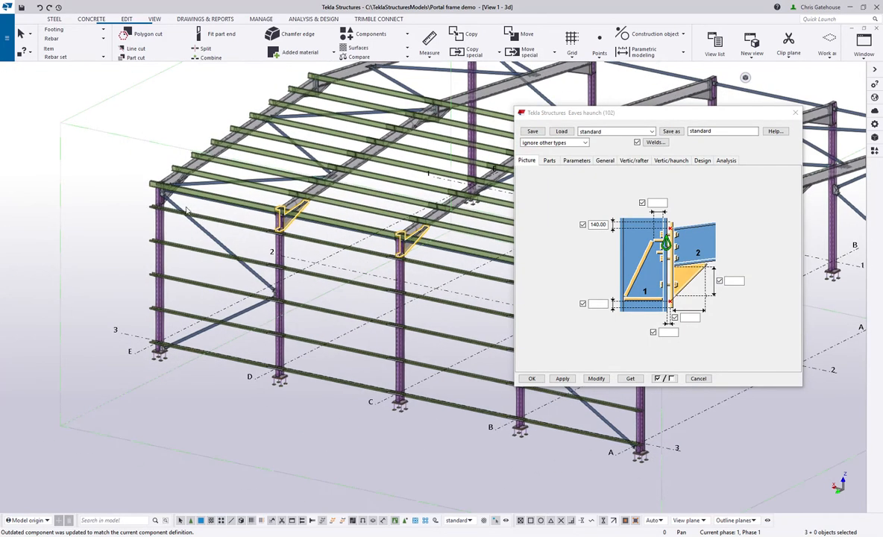
left_click(170, 196, "ctrl")
scroll(171, 198, "up", 3)
left_click(200, 195, "ctrl")
left_click(184, 191, "ctrl")
scroll(184, 195, "down", 5)
scroll(313, 205, "up", 5)
left_click(211, 195, "ctrl")
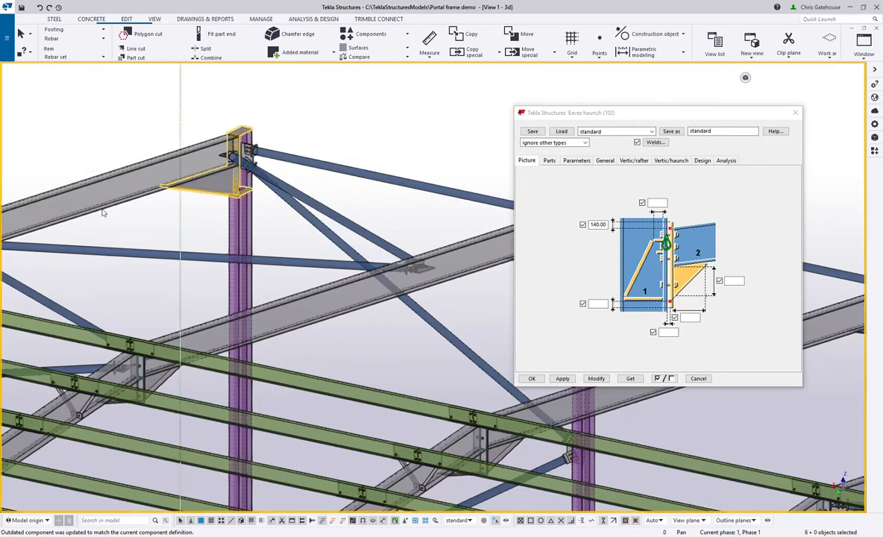
scroll(97, 200, "down", 3)
left_click(358, 243, "ctrl")
scroll(403, 260, "down", 2)
middle_click_drag(479, 273, 262, 250)
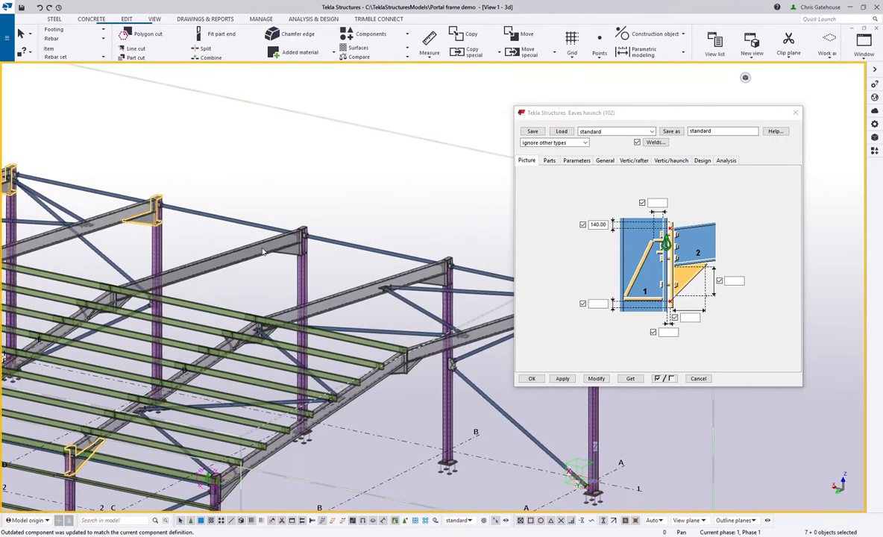
left_click(289, 255, "ctrl")
scroll(442, 287, "up", 2)
left_click(435, 286, "ctrl")
scroll(271, 252, "down", 3)
scroll(466, 288, "up", 2)
left_click(466, 287, "ctrl")
left_click(597, 379)
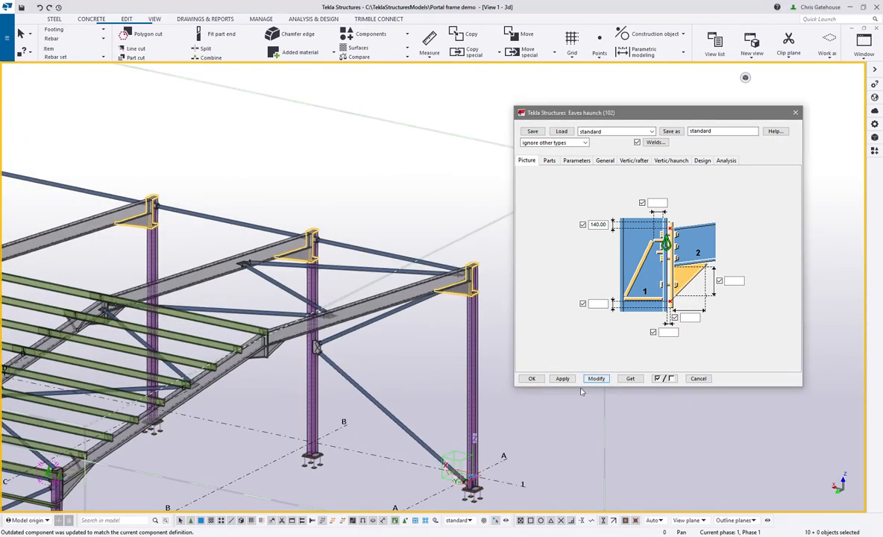
left_click(528, 383)
Add a Metsec Eaves beam to stanchion (104) connection joining the two eaves beams to the grid B column.
scroll(519, 284, "down", 3)
scroll(280, 328, "up", 5)
scroll(446, 415, "up", 2)
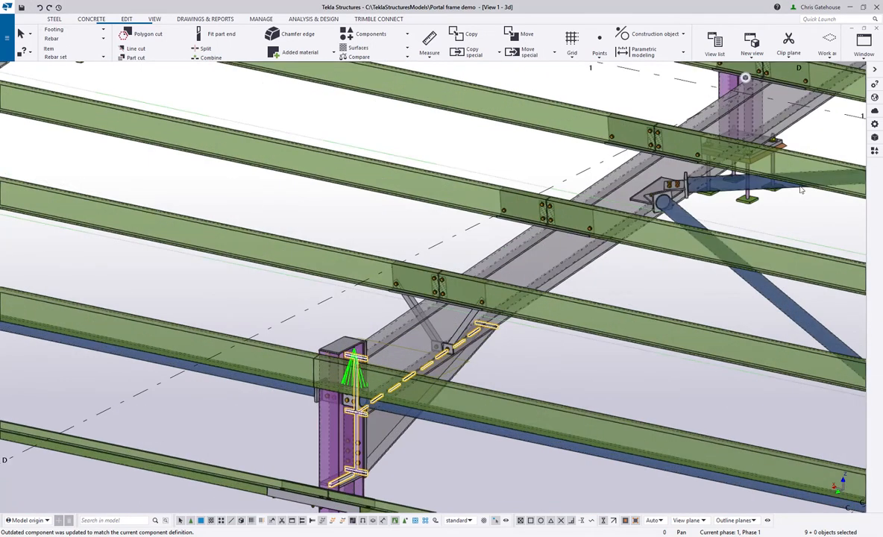
left_click(875, 151)
left_click(827, 175)
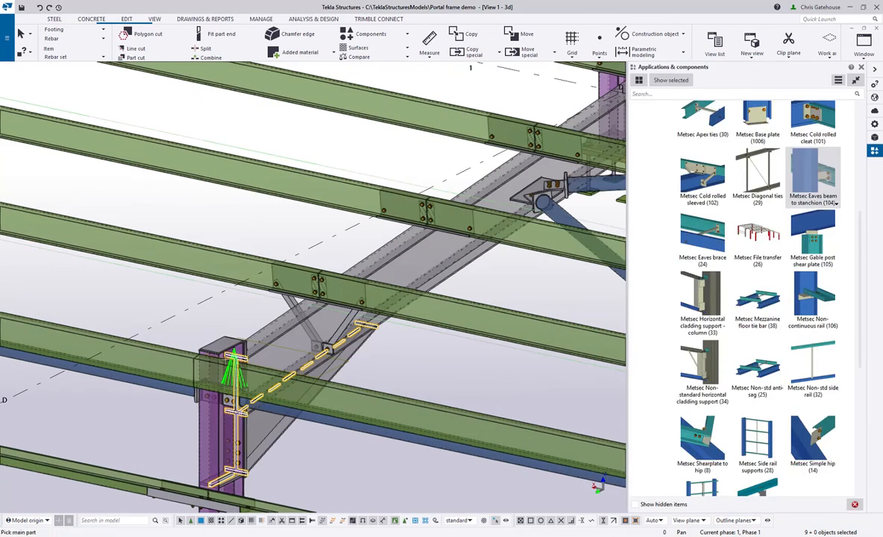
left_click(203, 435)
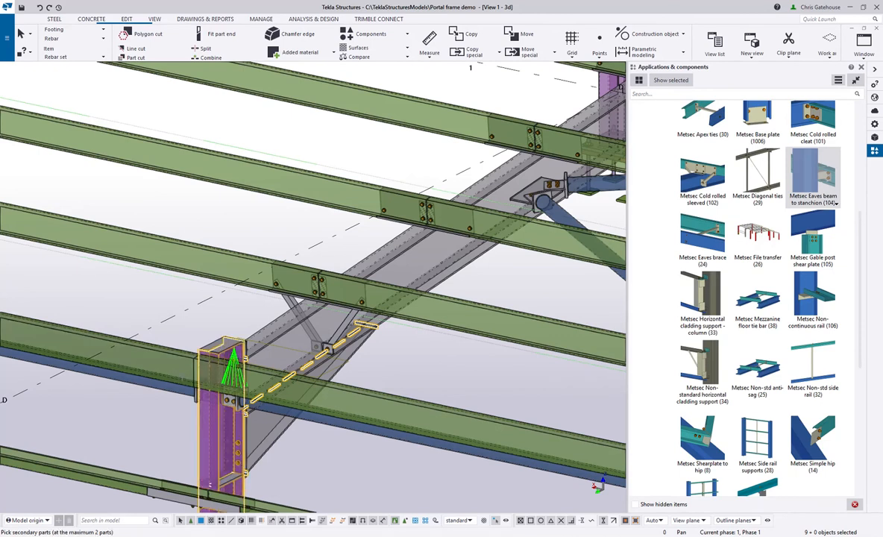
left_click(176, 370)
left_click(365, 390)
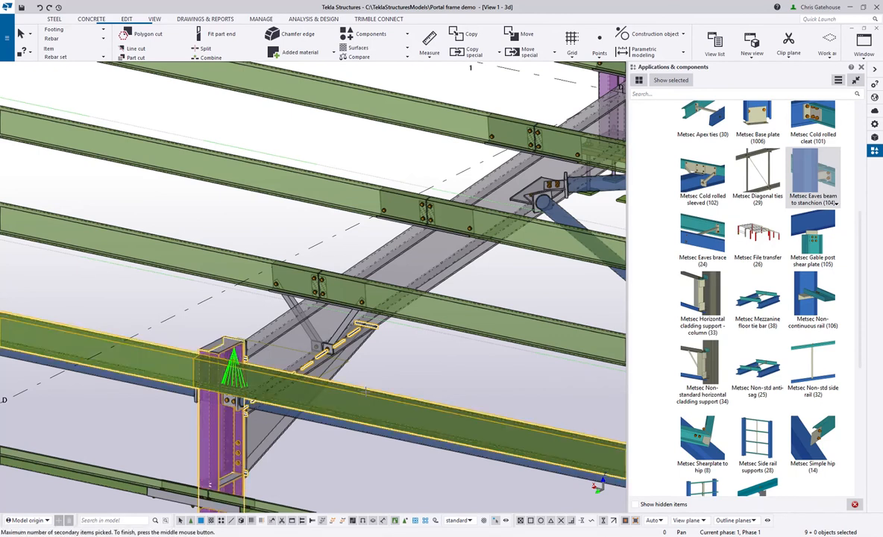
middle_click(258, 365)
scroll(238, 363, "up", 3)
scroll(392, 345, "down", 3)
scroll(404, 305, "down", 3)
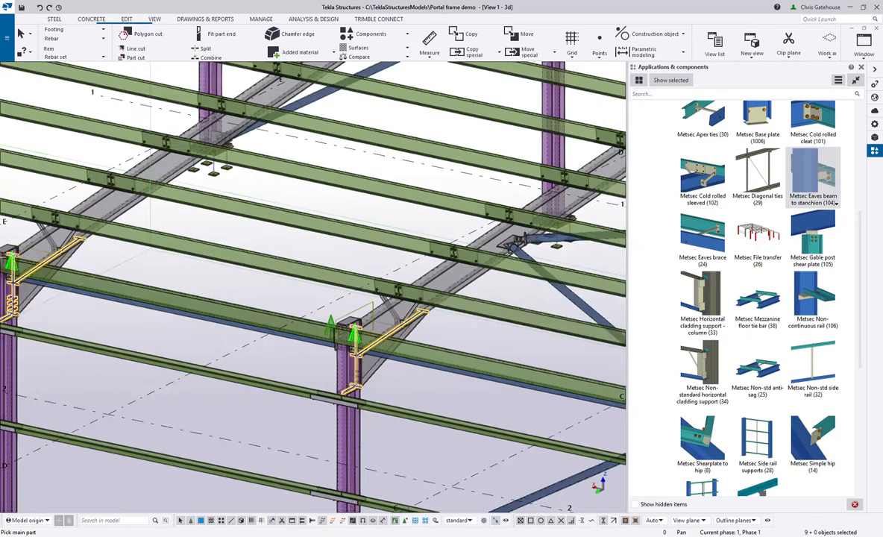
Connect the eaves beams to the grid C column with the Metsec Eaves beam to stanchion (104) component.
middle_click_drag(123, 269, 377, 302)
scroll(377, 302, "up", 3)
left_click(165, 335)
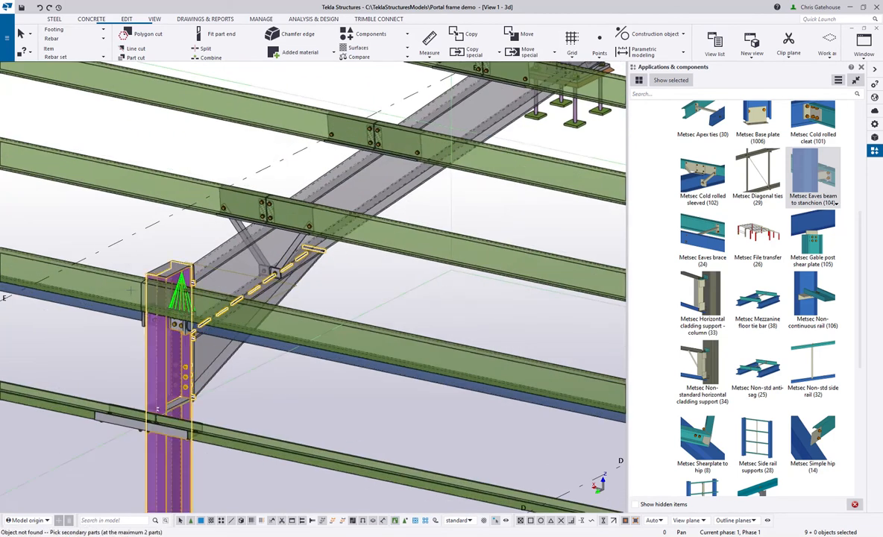
left_click(237, 284)
middle_click(294, 308)
Connect both adjoining eaves beams to the grid D column with the same Metsec eaves beam connection.
middle_click_drag(109, 276, 516, 345)
middle_click_drag(67, 317, 402, 388)
left_click(239, 346)
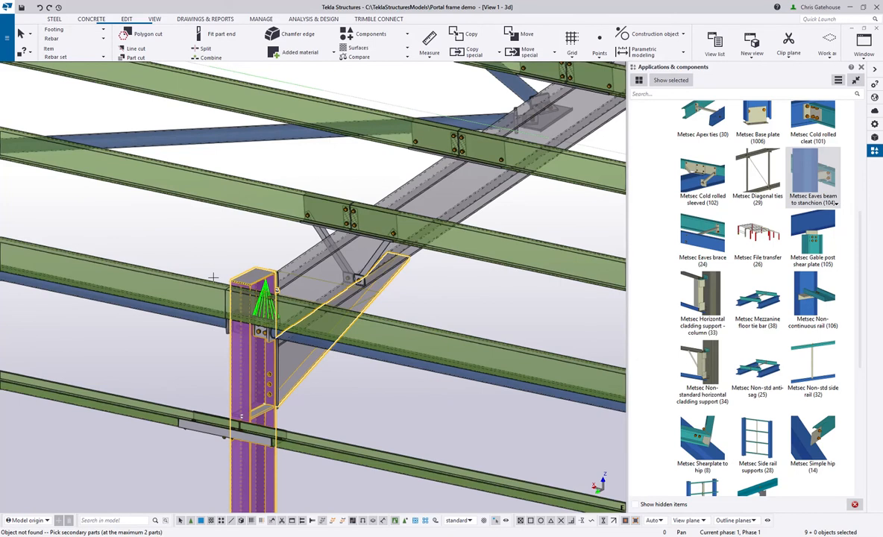
left_click(200, 295)
left_click(382, 321)
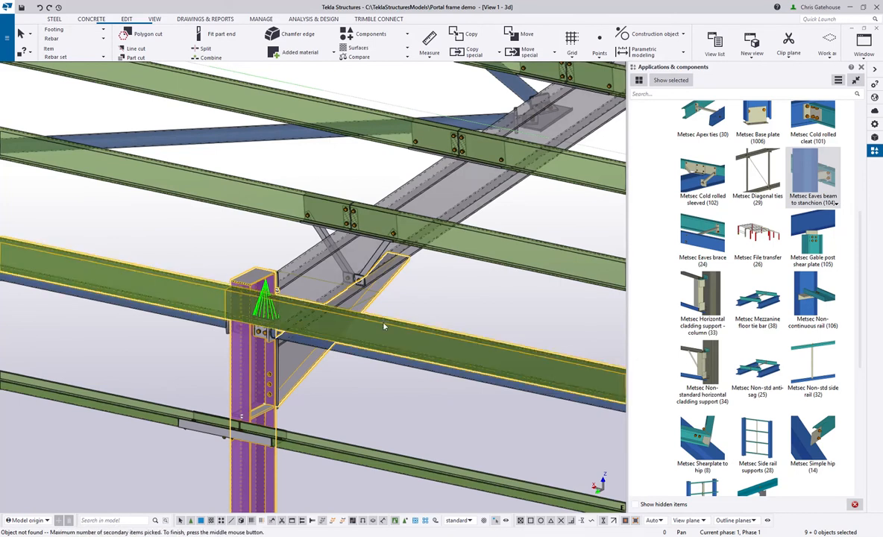
middle_click(383, 326)
Connect the last eaves beam to the grid E end column, end the command and close the component catalogue.
middle_click_drag(477, 373, 194, 298)
middle_click_drag(561, 394, 188, 335)
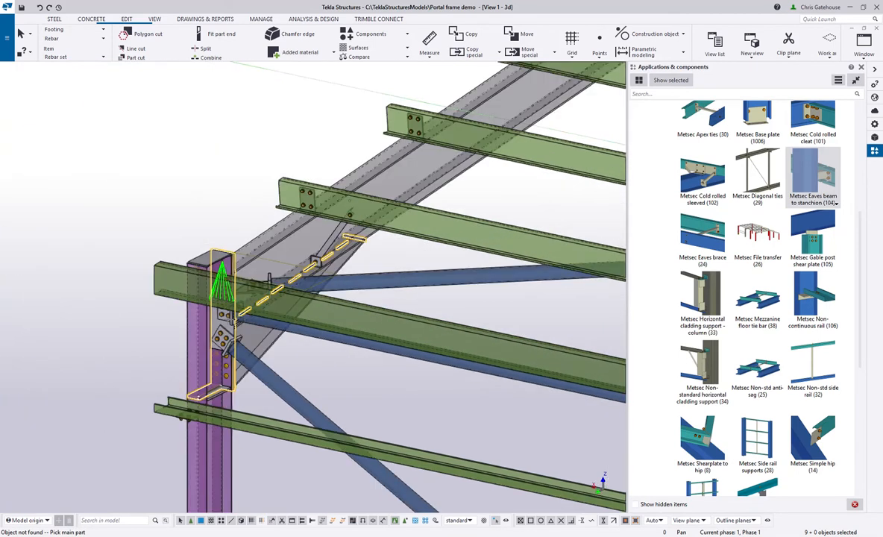
left_click(191, 335)
left_click(165, 294)
middle_click(166, 292)
right_click(163, 181)
left_click(188, 187)
right_click(194, 158)
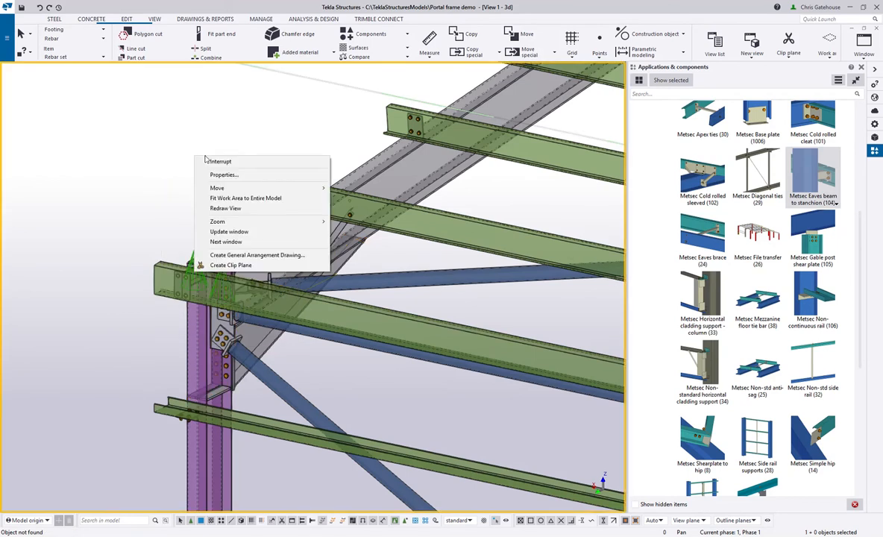
left_click(246, 193)
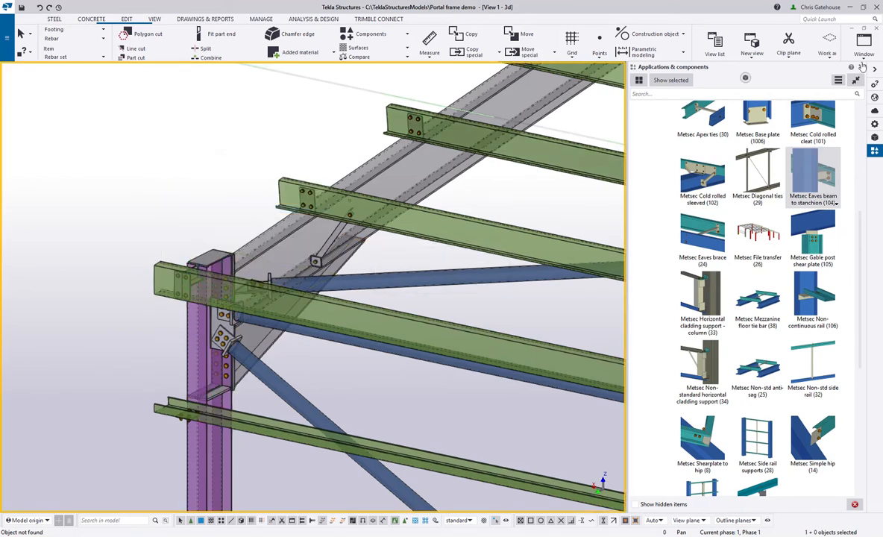
left_click(862, 67)
Start the Metsec Side rail supports (28) component and pick the grid E and grid D columns on grid line 3.
scroll(94, 193, "down", 6)
middle_click_drag(152, 197, 349, 212, "ctrl")
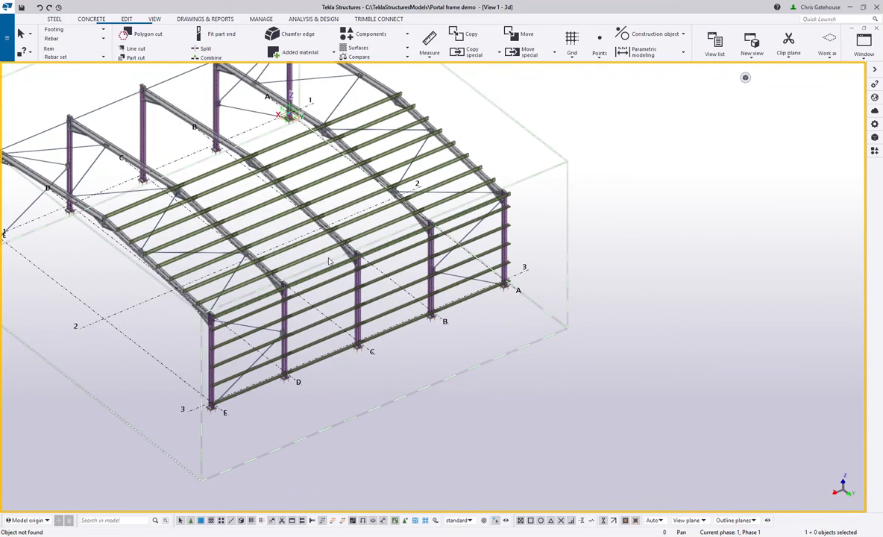
scroll(277, 246, "up", 3)
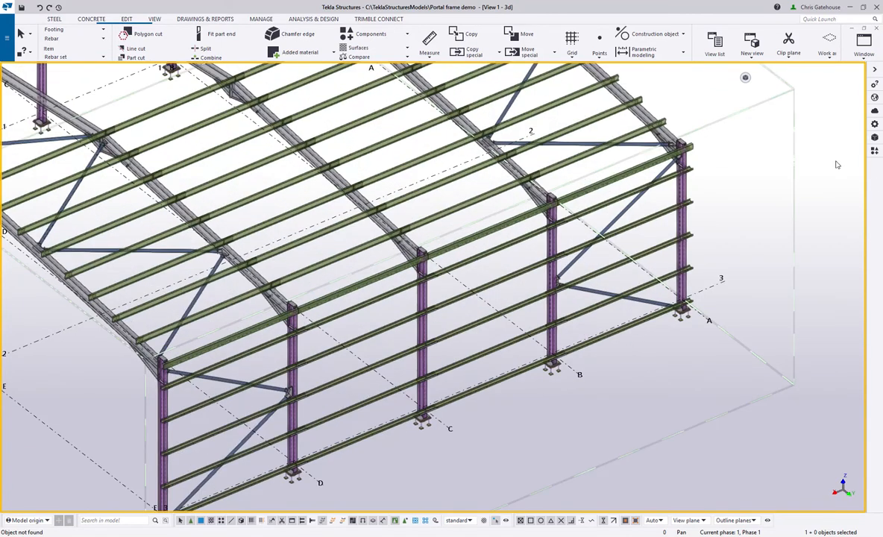
left_click(874, 151)
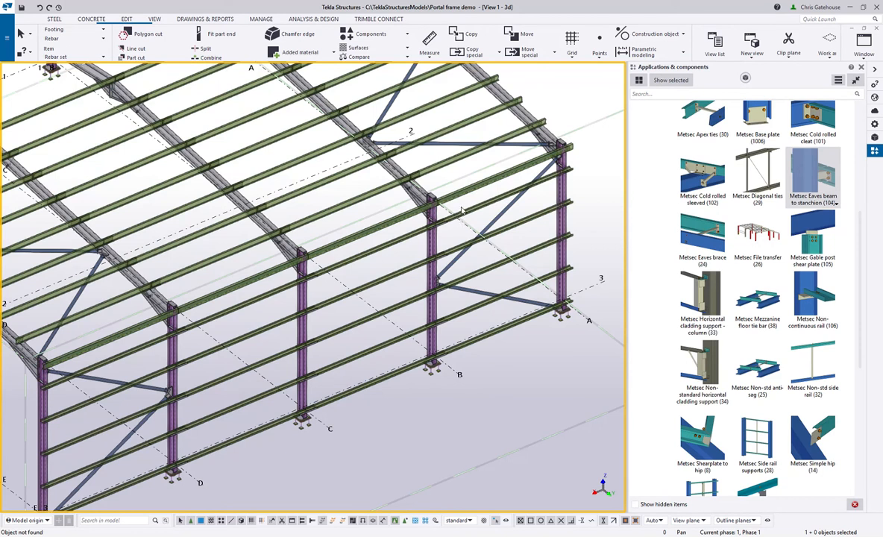
middle_click_drag(462, 213, 387, 279, "ctrl")
middle_click_drag(408, 322, 374, 258)
scroll(795, 388, "down", 3)
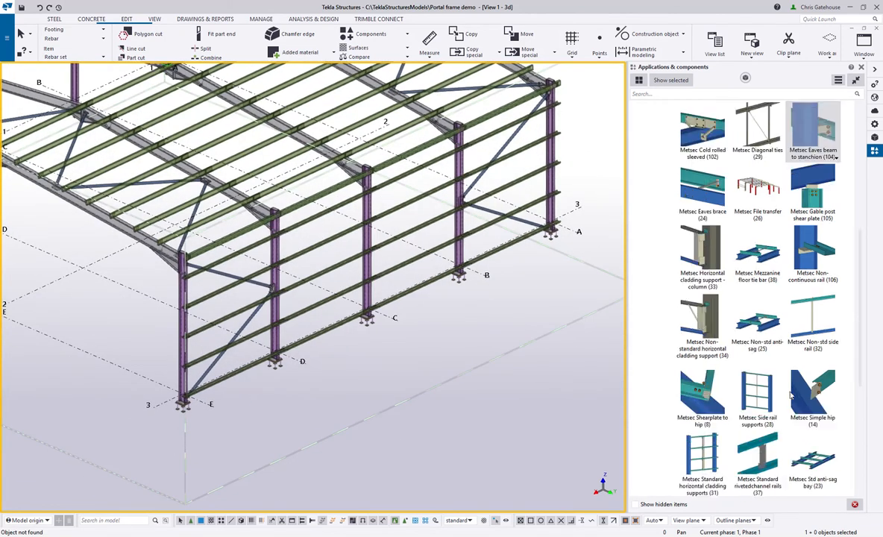
left_click(782, 357)
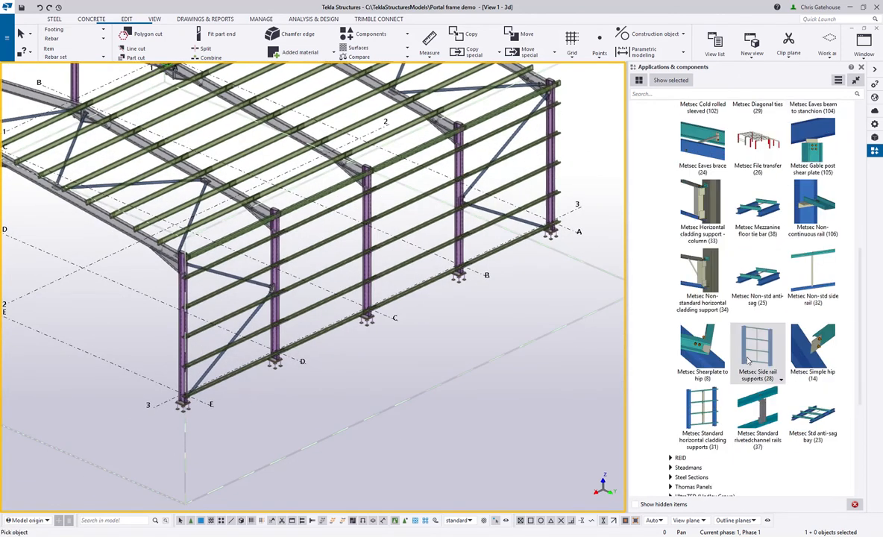
scroll(188, 351, "up", 5)
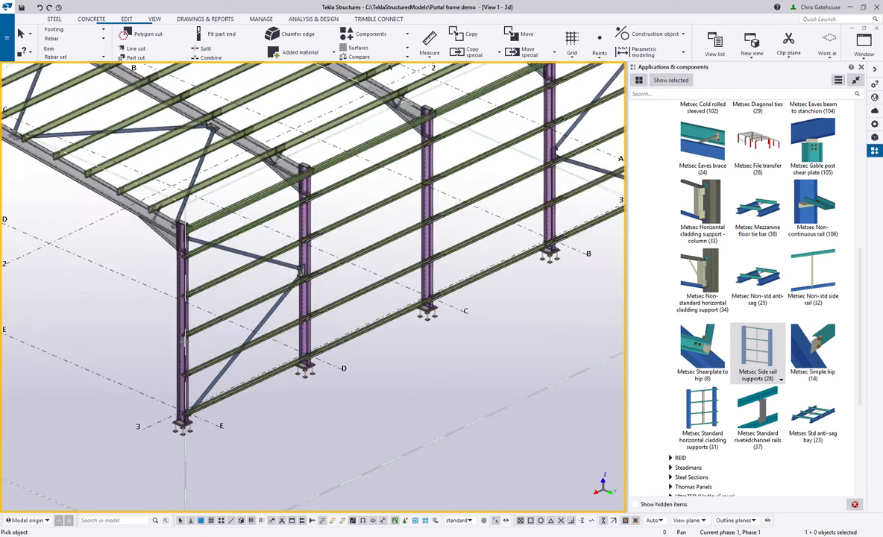
left_click(185, 355)
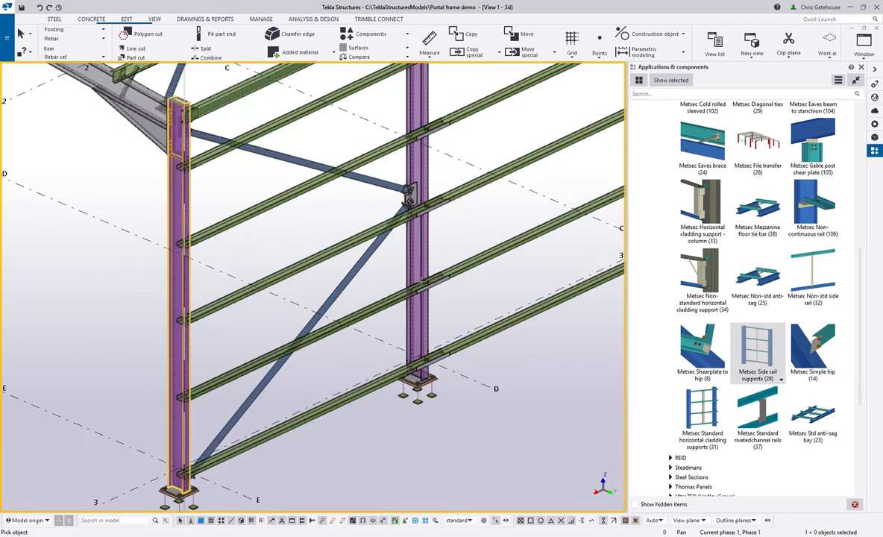
left_click(422, 255)
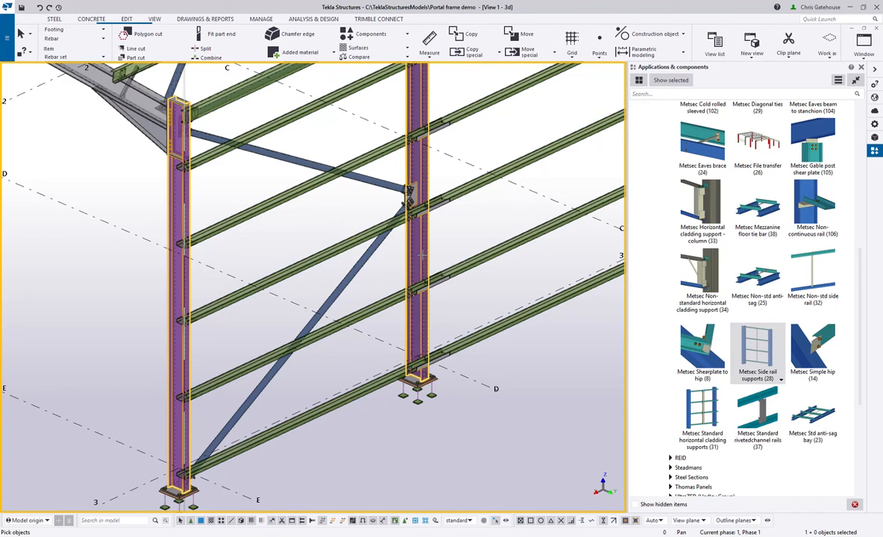
Select the five side rails and the eaves beam between the grid E and D columns and create the side rail supports.
left_click(340, 397, "ctrl")
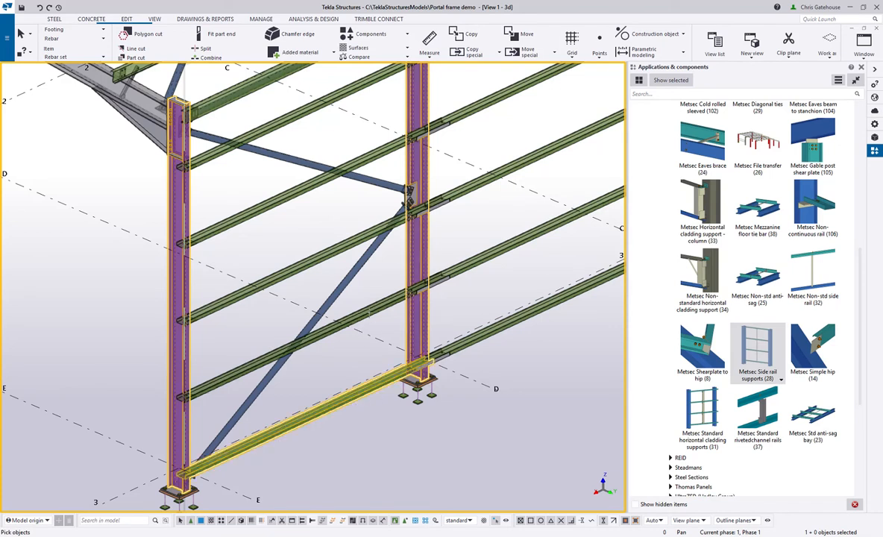
left_click(336, 328, "ctrl")
left_click(322, 258, "ctrl")
left_click(317, 185, "ctrl")
left_click(310, 107, "ctrl")
middle_click_drag(310, 108, 315, 169)
left_click(317, 142, "ctrl")
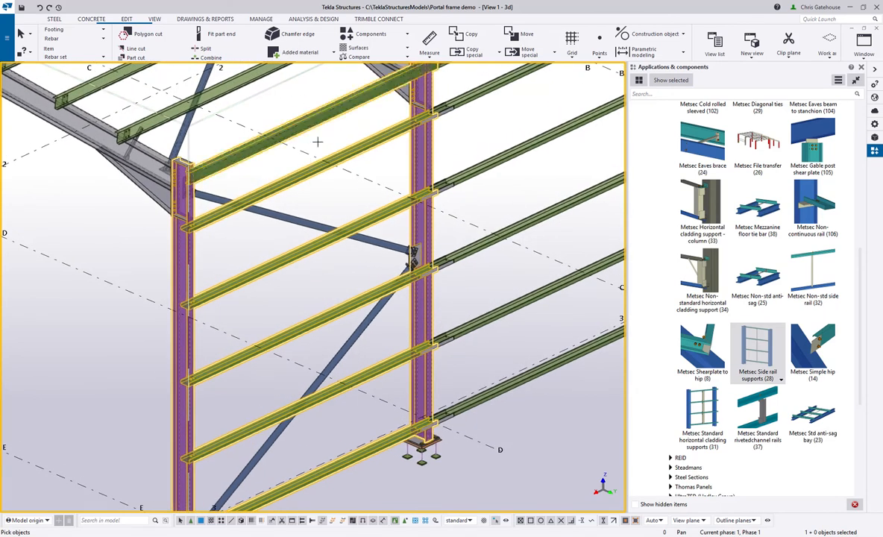
middle_click(325, 147)
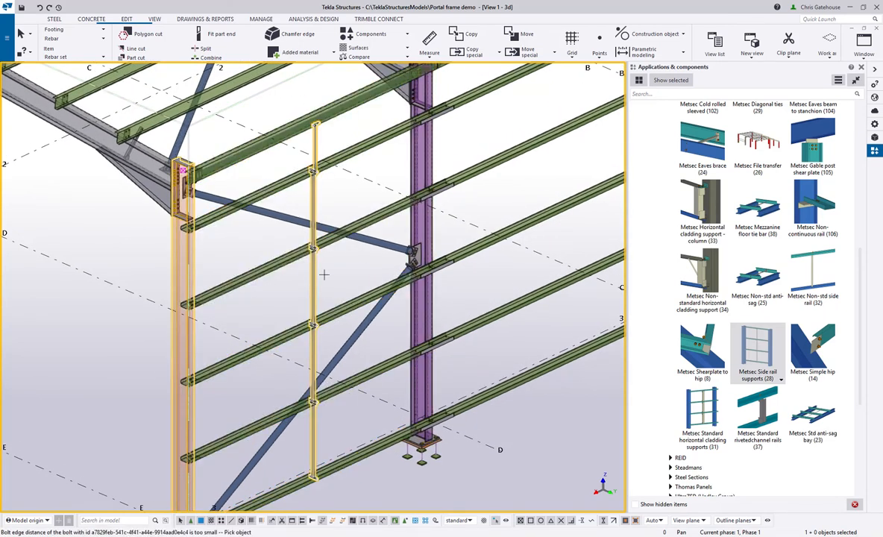
Examine the new side rail strut's cleats at the bottom rail and eaves beam, and end the component command.
scroll(315, 83, "up", 2)
scroll(313, 91, "down", 2)
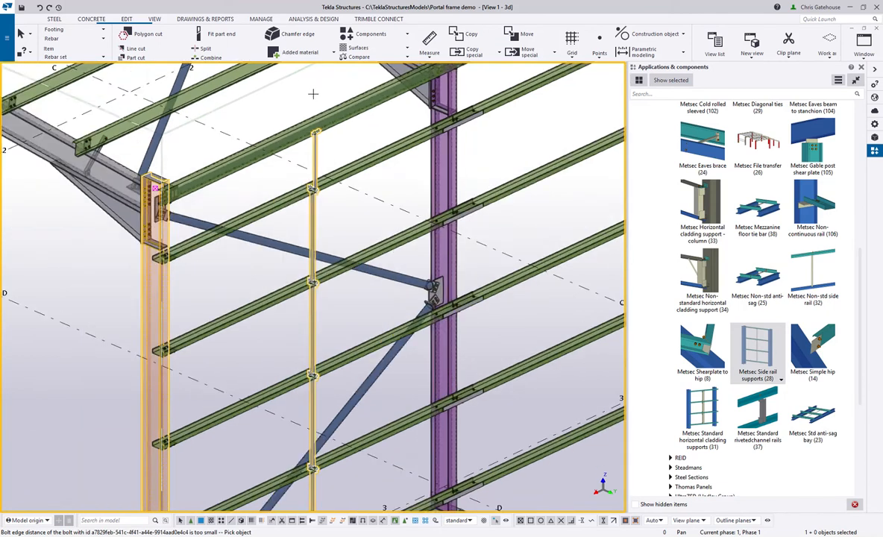
middle_click_drag(323, 472, 321, 441)
scroll(317, 445, "up", 4)
scroll(306, 464, "down", 3)
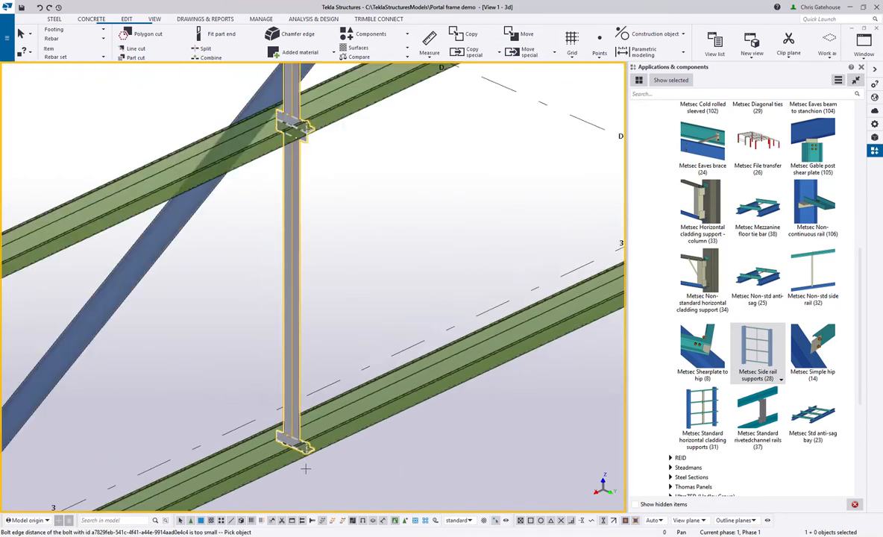
middle_click_drag(304, 284, 341, 509)
middle_click_drag(347, 149, 345, 343)
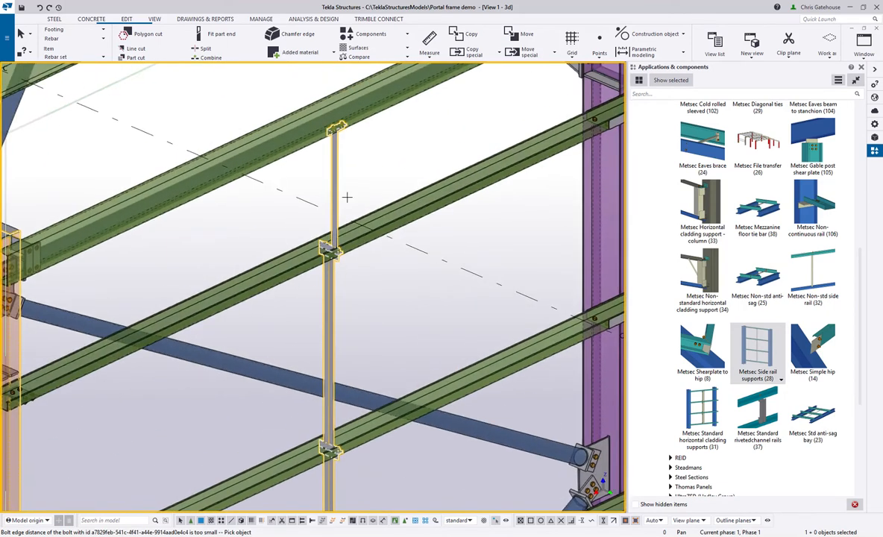
scroll(346, 199, "up", 2)
scroll(345, 201, "up", 2)
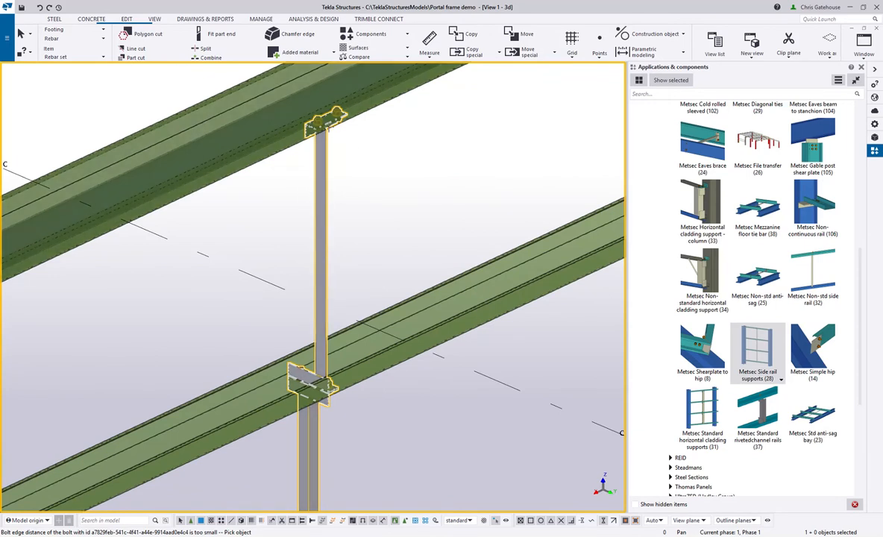
scroll(282, 260, "down", 6)
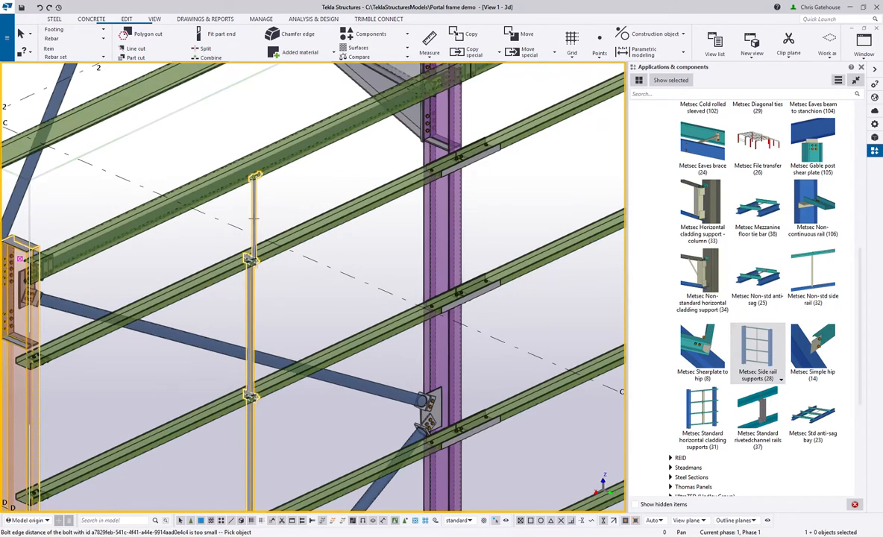
middle_click_drag(284, 293, 307, 248)
right_click(307, 248)
left_click(328, 256)
left_click(420, 368)
middle_click_drag(299, 402, 346, 355)
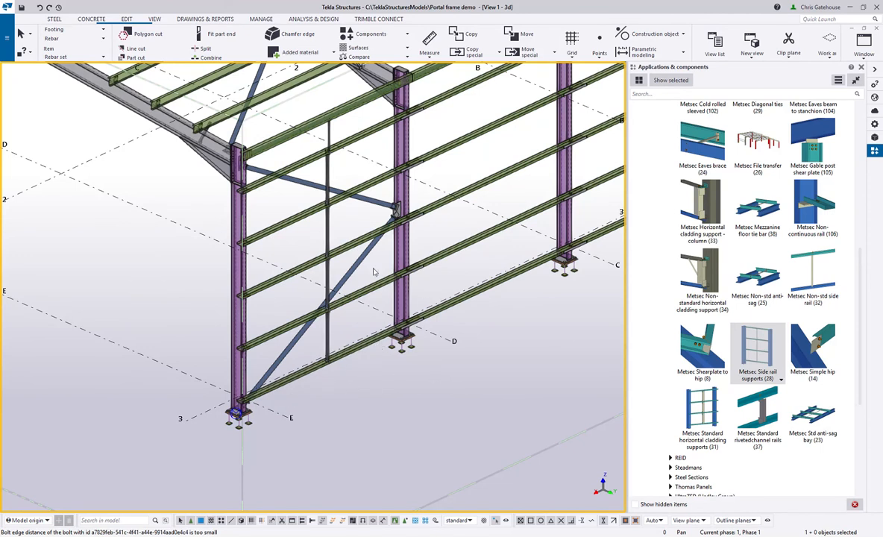
Open the strut parameters of the side rail supports component between grids E and D.
double_click(329, 235)
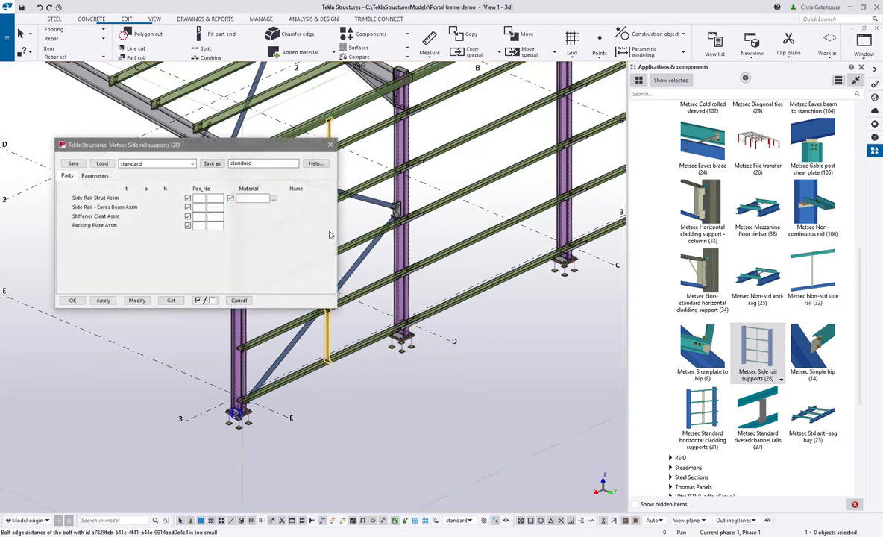
left_click_drag(277, 150, 683, 126)
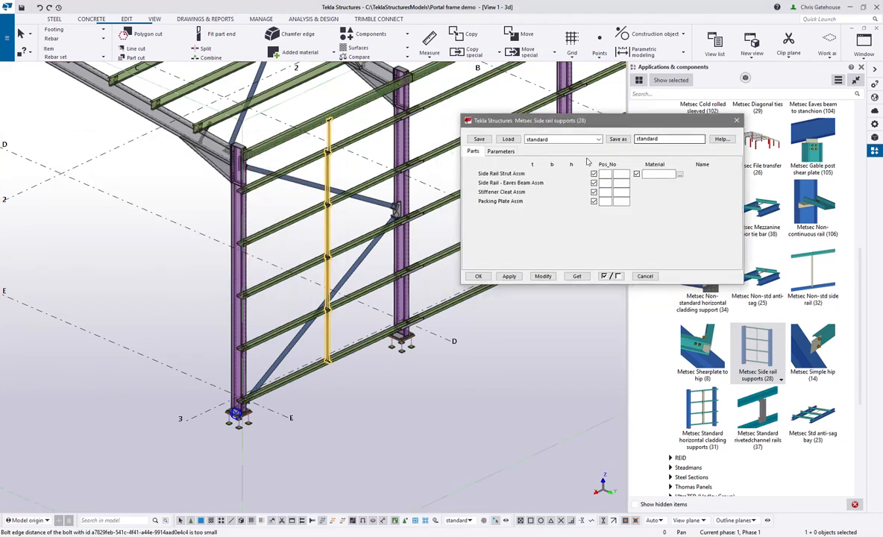
left_click(498, 152)
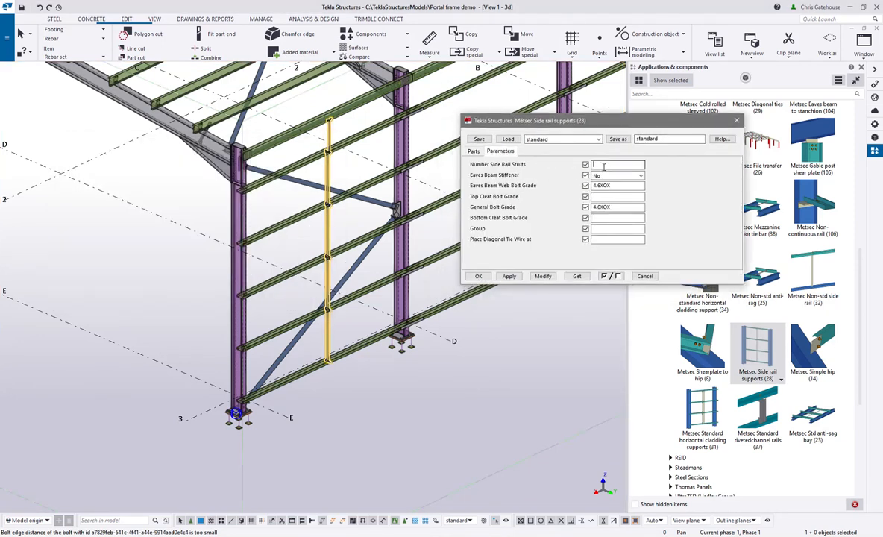
Try the component with 2 side rail struts and modify it again with the strut number cleared.
type("2")
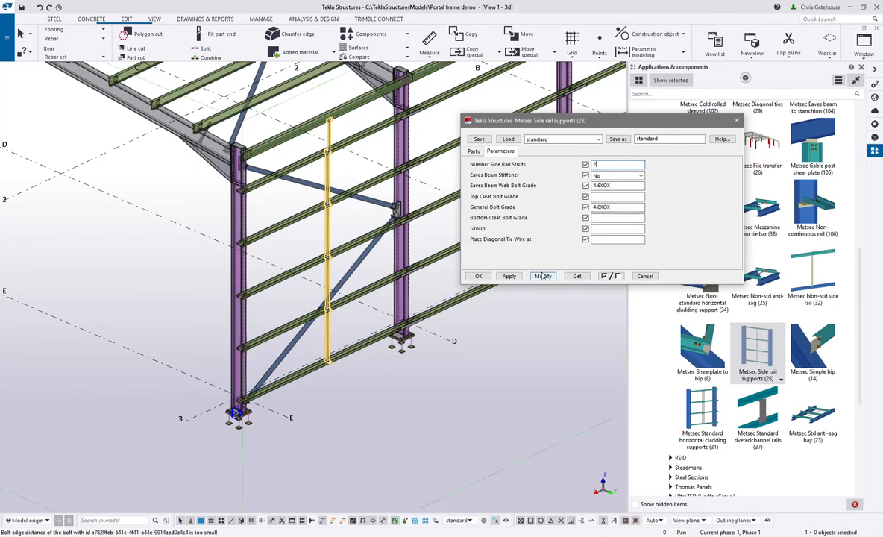
left_click(543, 275)
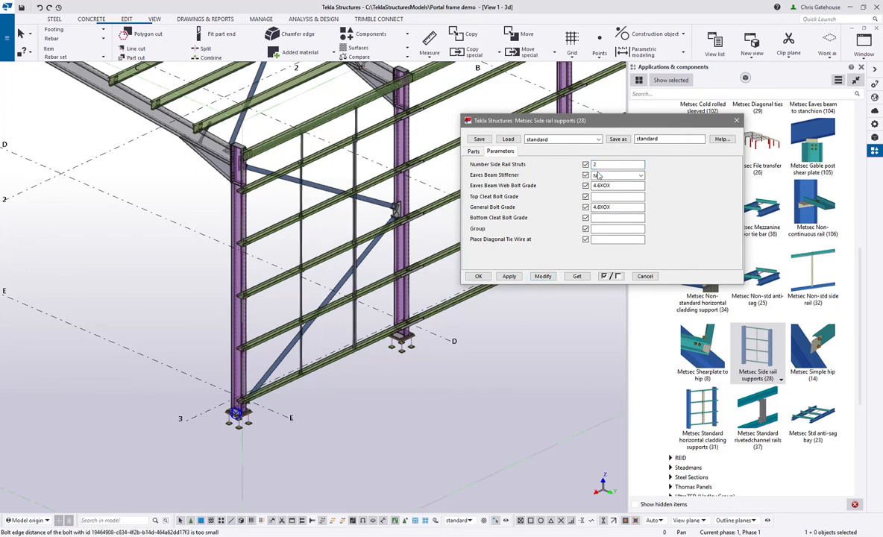
left_click(542, 279)
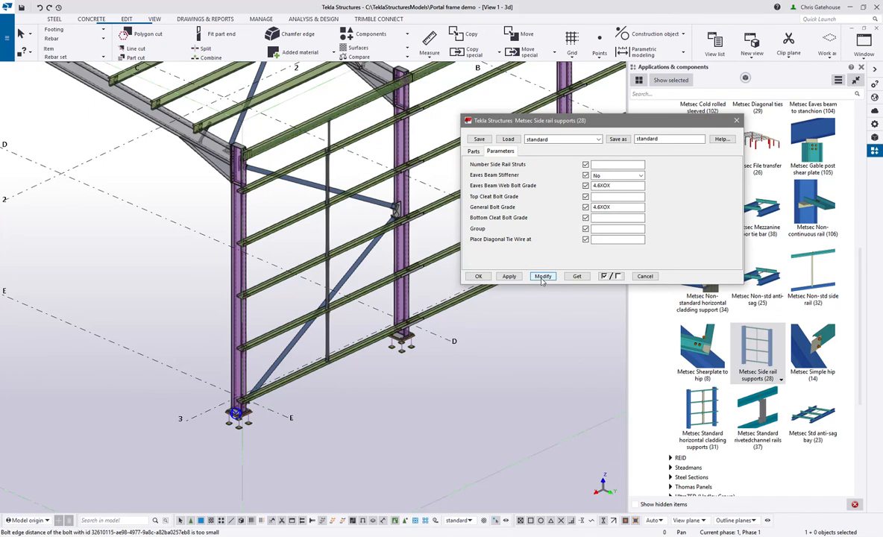
Set Place Diagonal Tie Wire at to 1, modify the side rail supports and accept the component settings.
scroll(333, 325, "up", 2)
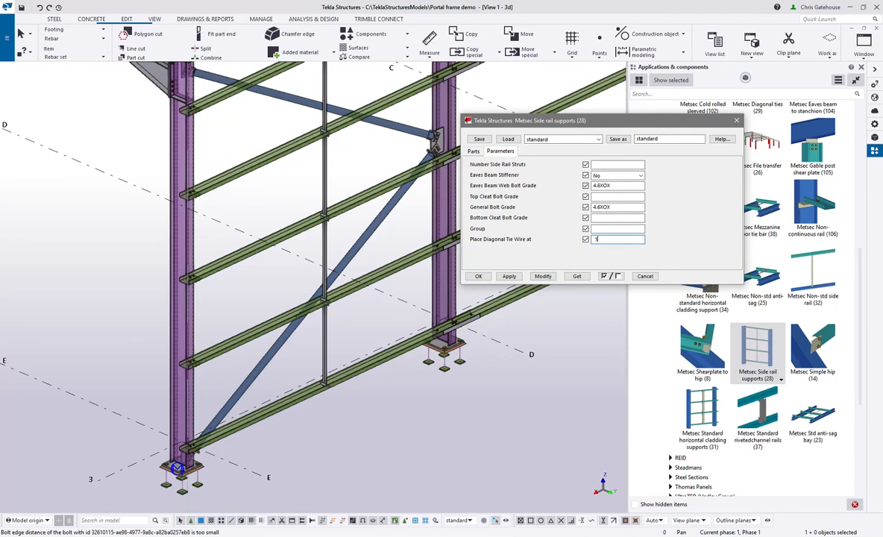
left_click(542, 276)
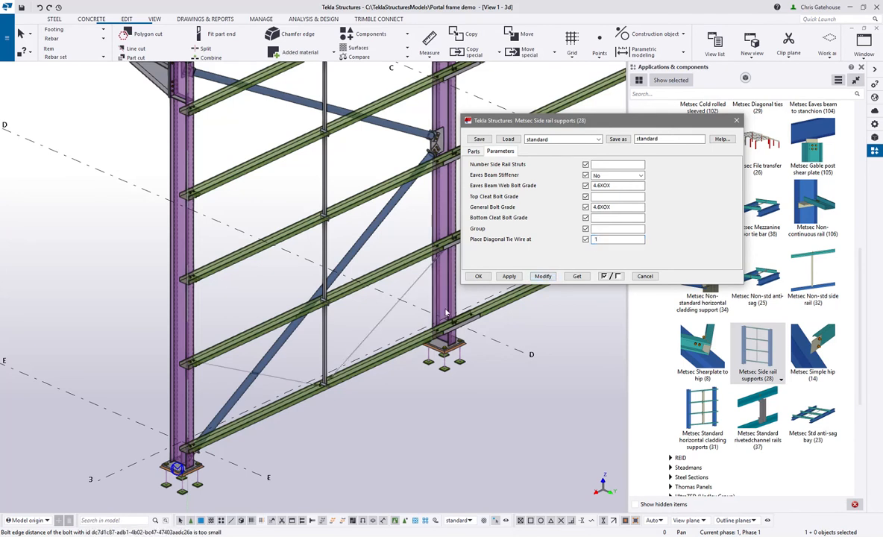
scroll(391, 358, "up", 5)
scroll(215, 431, "down", 5)
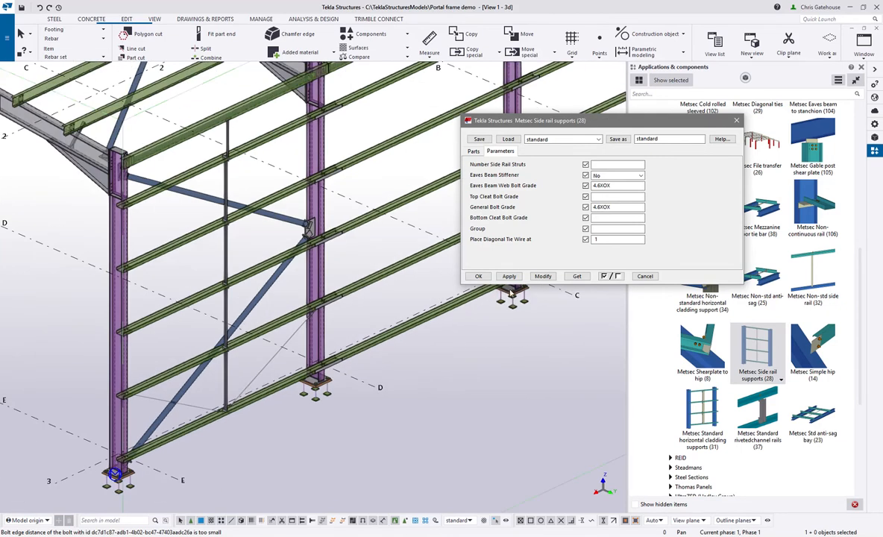
left_click(478, 277)
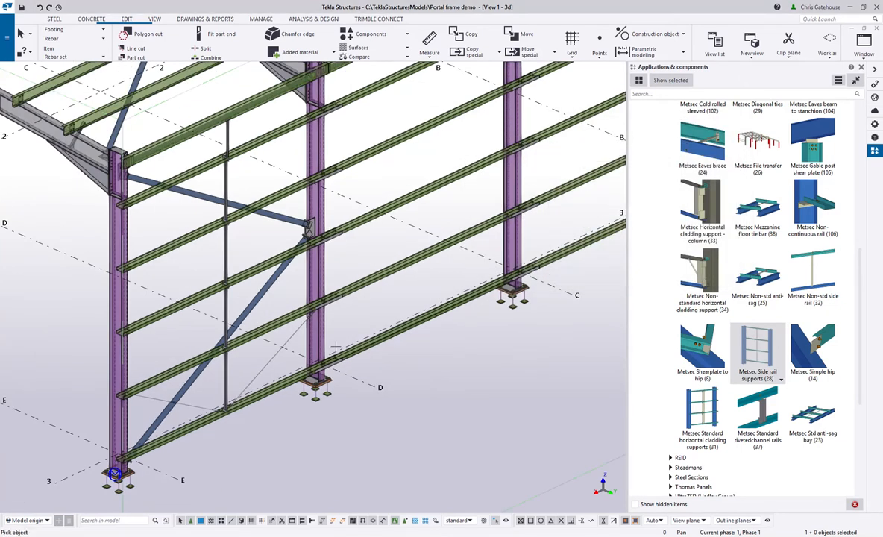
Create Metsec side rail supports with diagonal tie wires between the grid D and C columns, including all rails and the eaves beam.
left_click(514, 246)
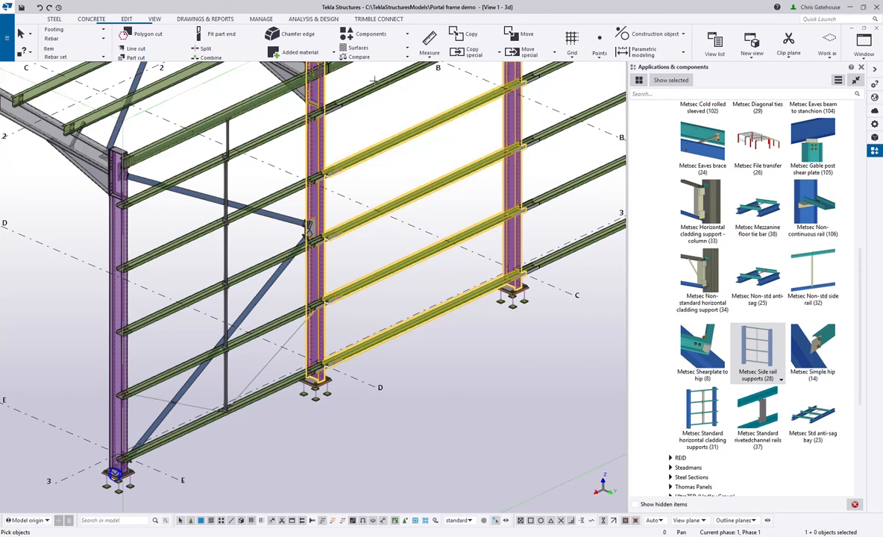
scroll(379, 143, "up", 2)
middle_click(379, 143)
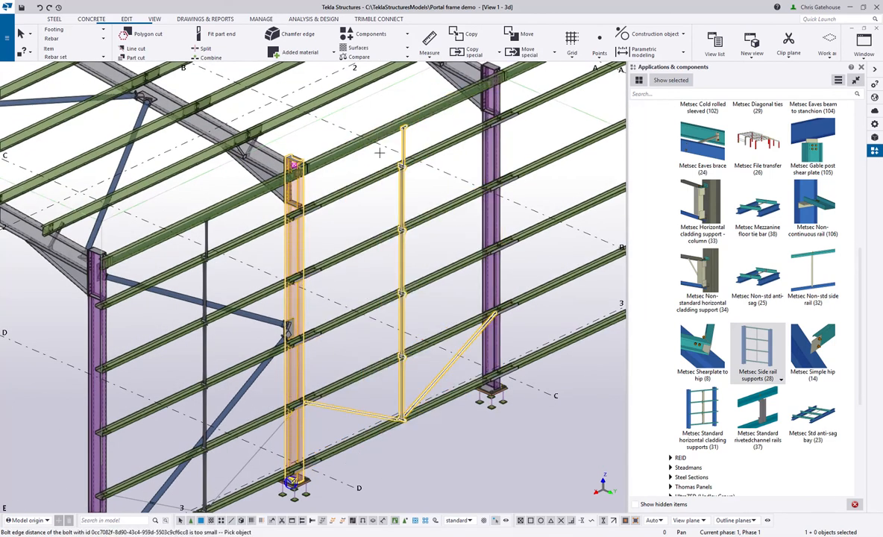
Add the same side rail supports between the grid C and B columns, picking the five side rails and the eaves beam.
left_click(509, 212)
middle_click_drag(476, 219, 360, 188)
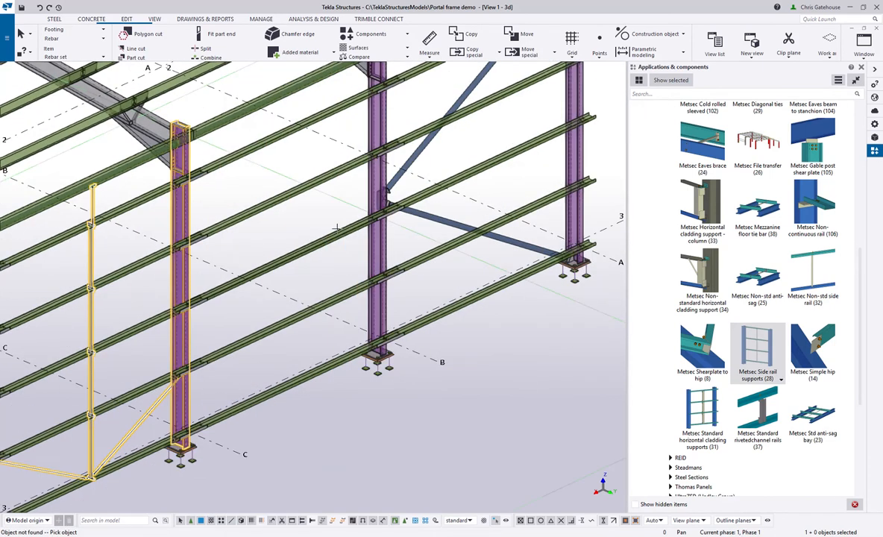
left_click(289, 351)
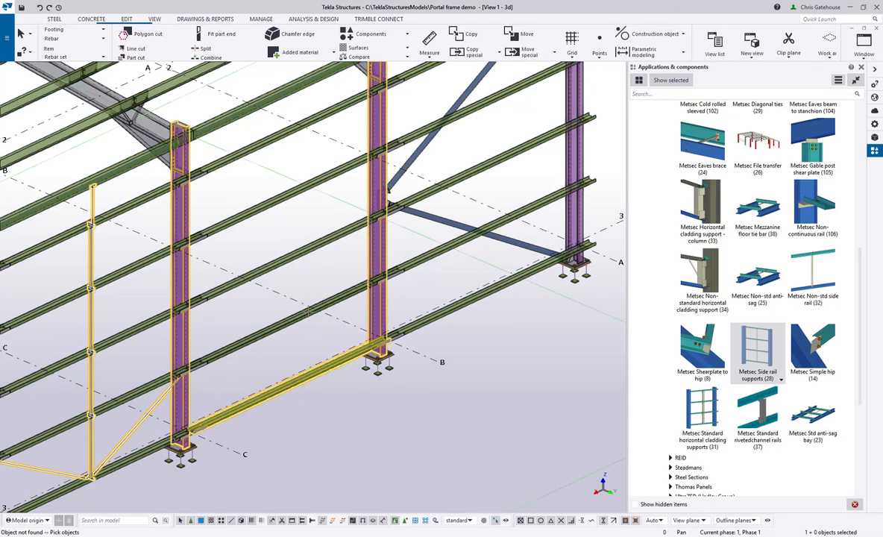
left_click(285, 291)
left_click(281, 226)
left_click(277, 180)
left_click(275, 126)
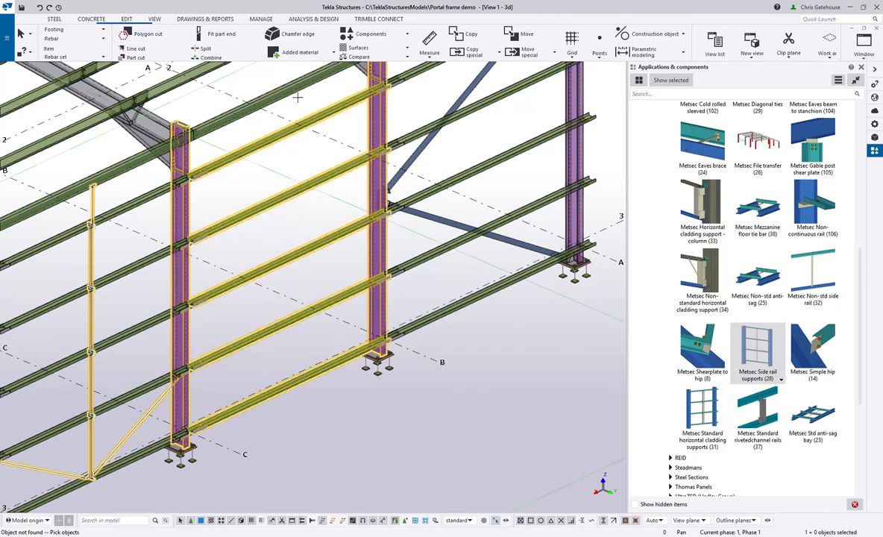
left_click(275, 89)
Add side rail supports between the grid B and A columns using the side rails and eaves beam, and end the command.
middle_click_drag(453, 133, 382, 206)
left_click(312, 314)
left_click(507, 242)
left_click(419, 329)
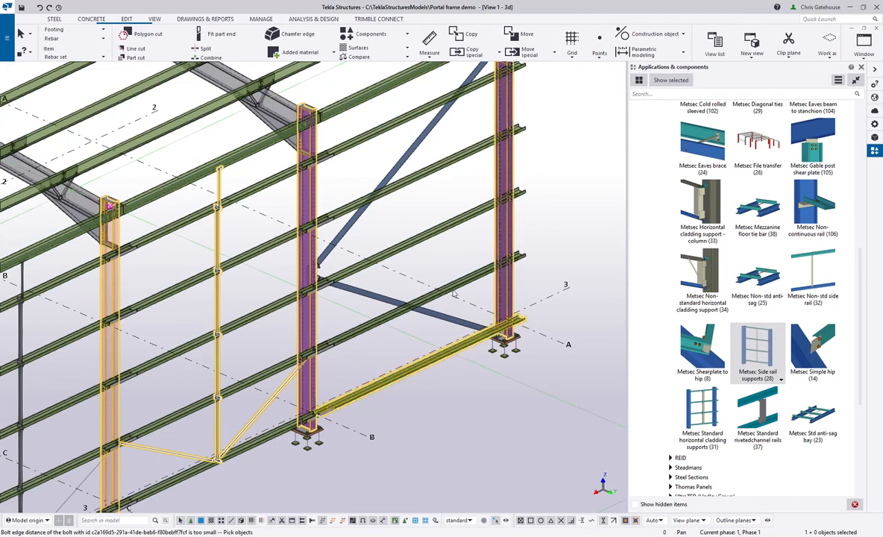
left_click(416, 272)
left_click(416, 213)
left_click(450, 153)
left_click(390, 113)
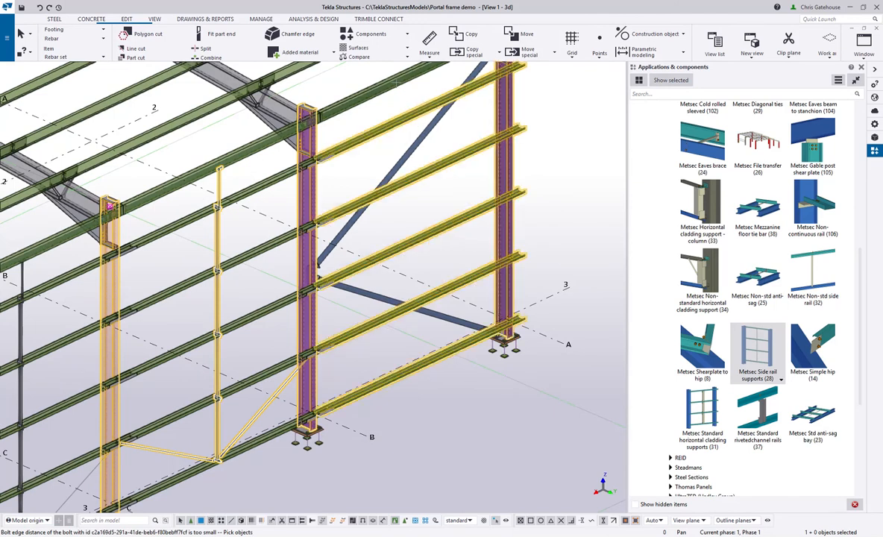
middle_click(412, 92)
scroll(522, 261, "down", 4)
right_click(525, 218)
left_click(539, 224)
middle_click_drag(287, 237, 304, 252, "ctrl")
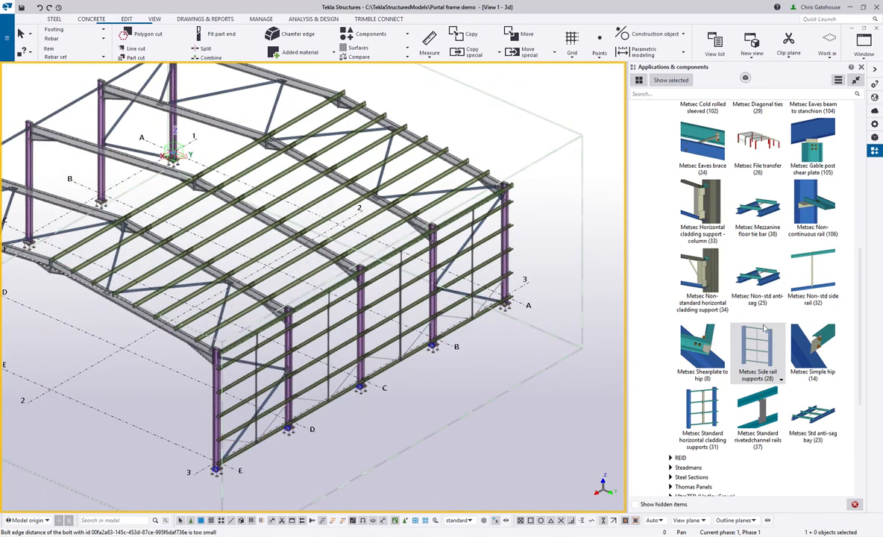
Create a Metsec Std anti-sag bay (23) between the grid E and D rafters using the purlins and eaves beam, and end the command.
scroll(769, 360, "up", 6)
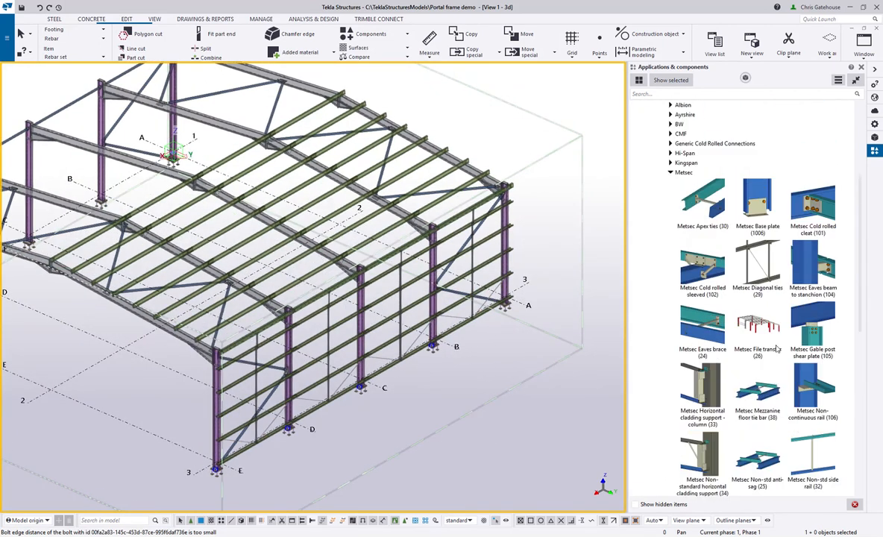
scroll(773, 326, "down", 5)
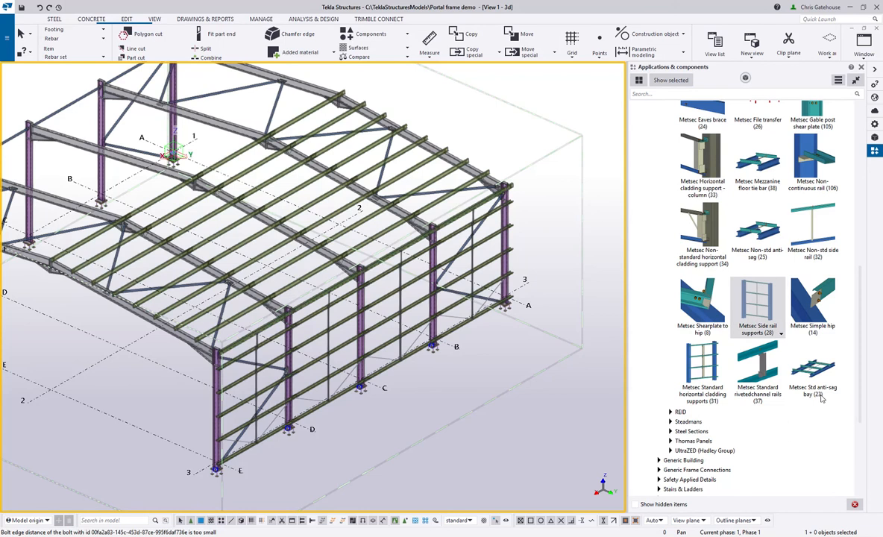
left_click(813, 369)
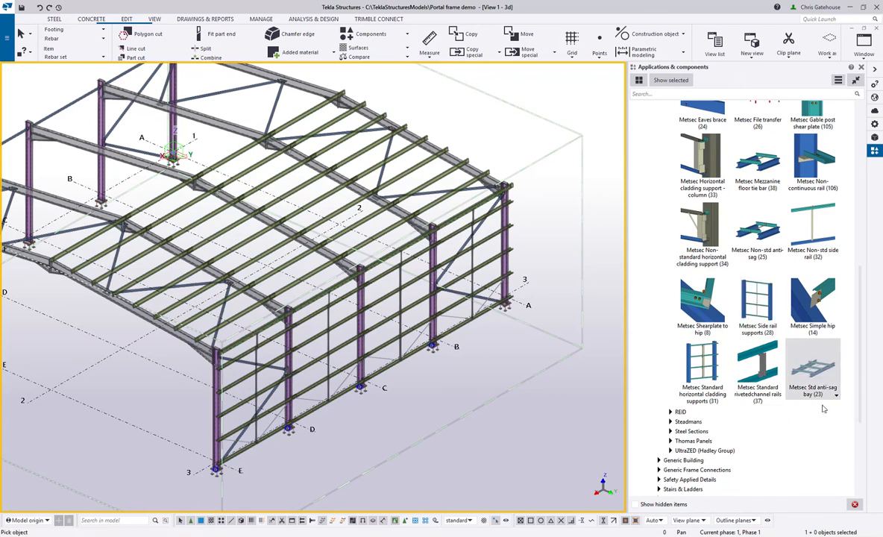
scroll(158, 308, "up", 5)
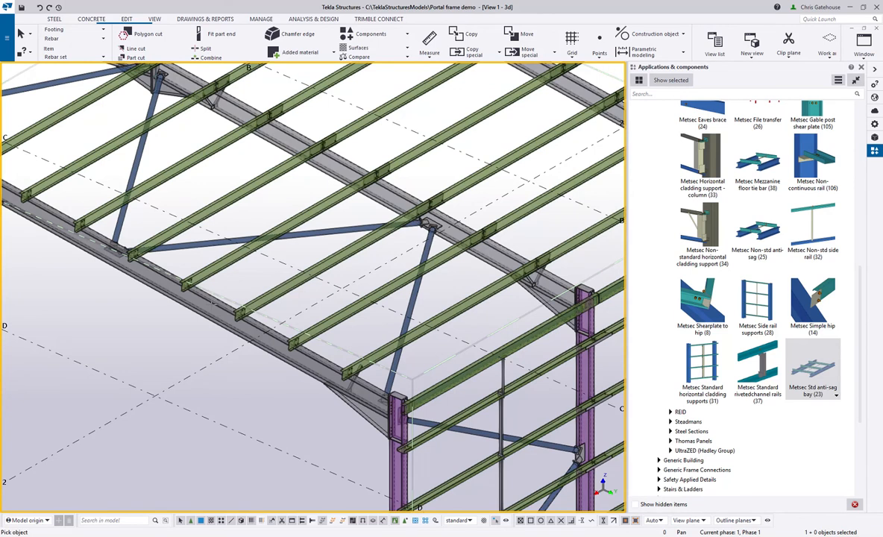
left_click(224, 311)
left_click(313, 158)
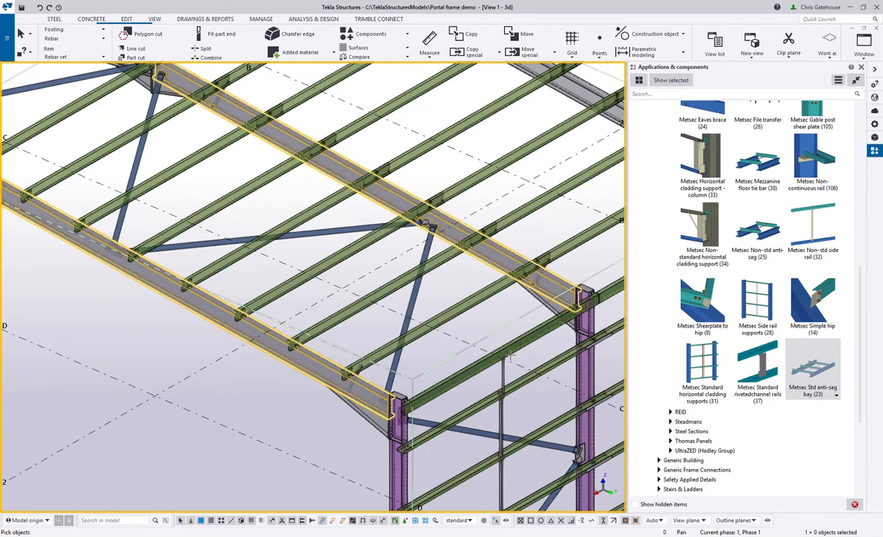
left_click(479, 364)
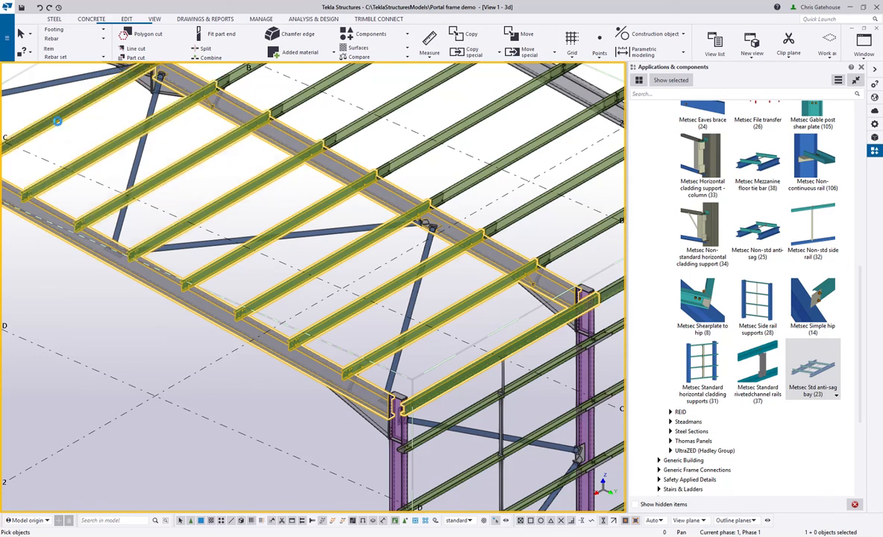
left_click(56, 120)
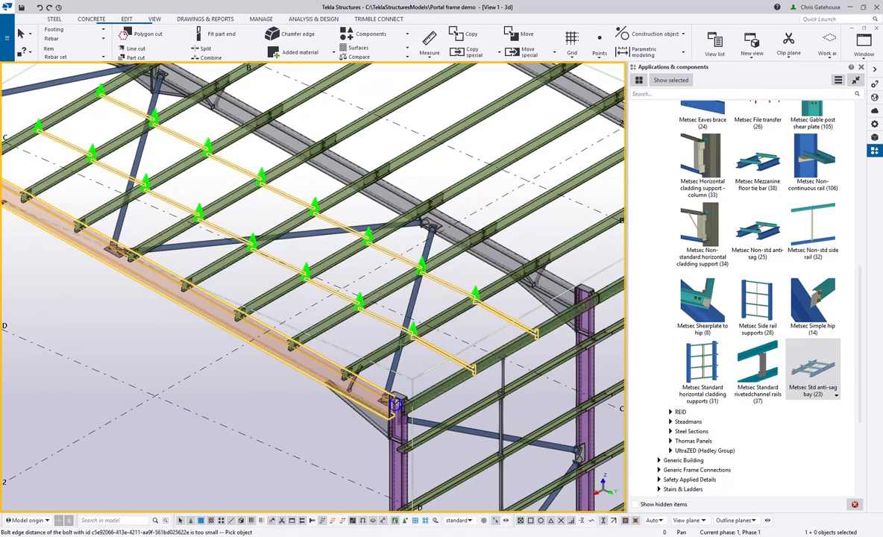
scroll(129, 123, "up", 3)
right_click(129, 121)
left_click(149, 128)
scroll(159, 158, "down", 3)
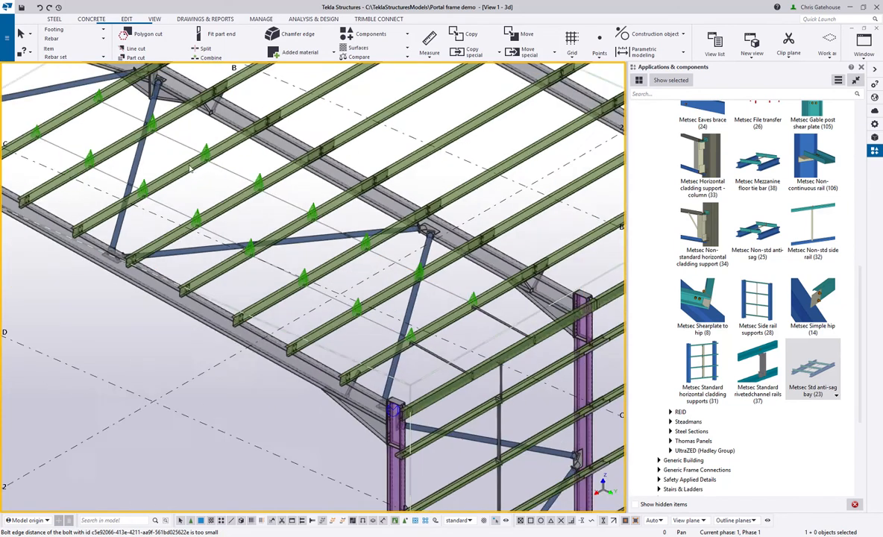
Set Place Diagonal Tie Wire at to 2 for the anti-sag bay, modify the component and accept the settings.
scroll(531, 315, "up", 5)
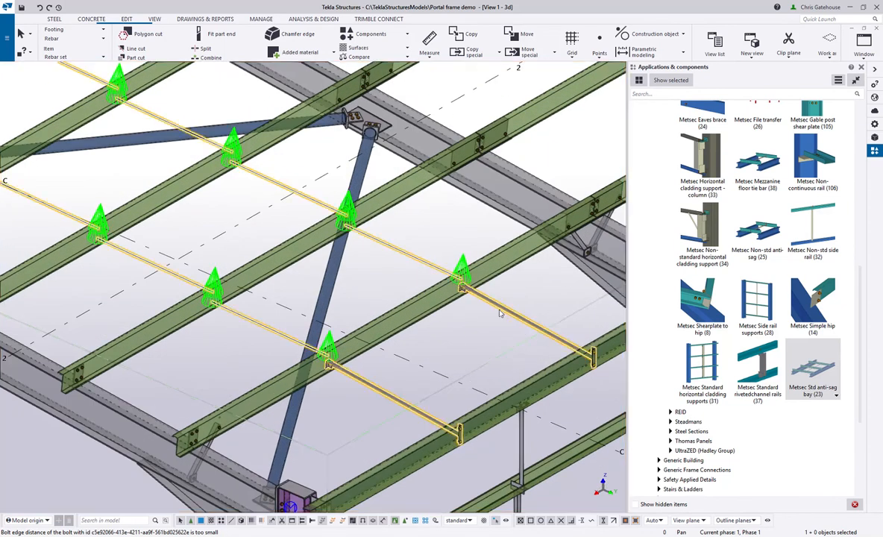
double_click(534, 315)
left_click(91, 176)
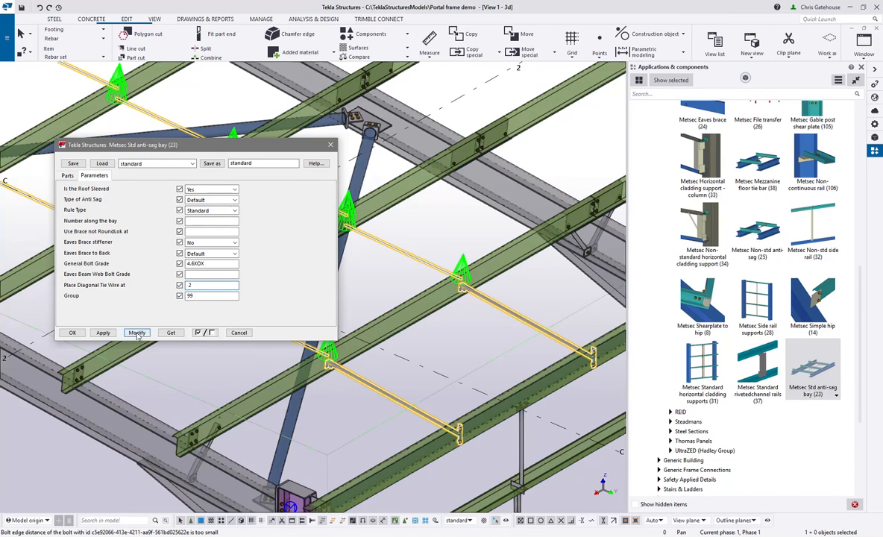
middle_click_drag(358, 324, 456, 326)
scroll(456, 326, "down", 2)
scroll(481, 302, "down", 2)
scroll(469, 220, "up", 2)
middle_click_drag(508, 428, 577, 442)
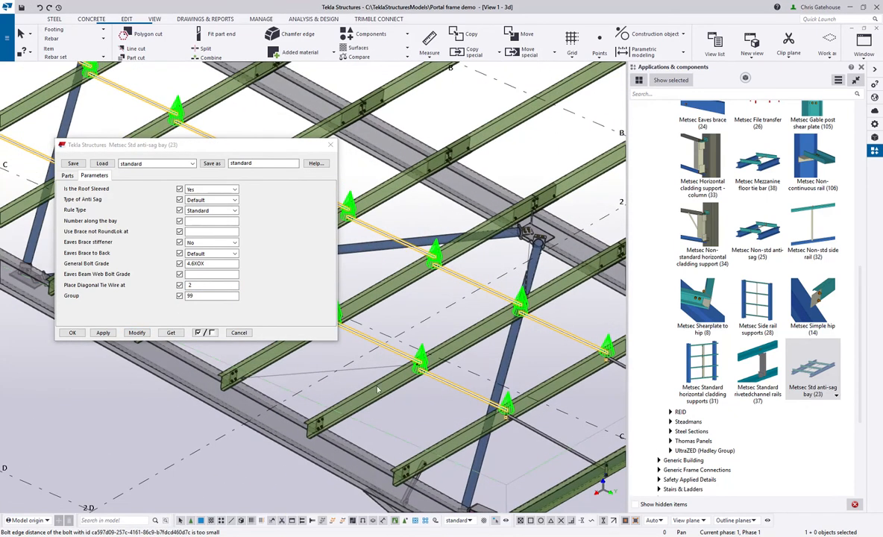
scroll(439, 372, "up", 4)
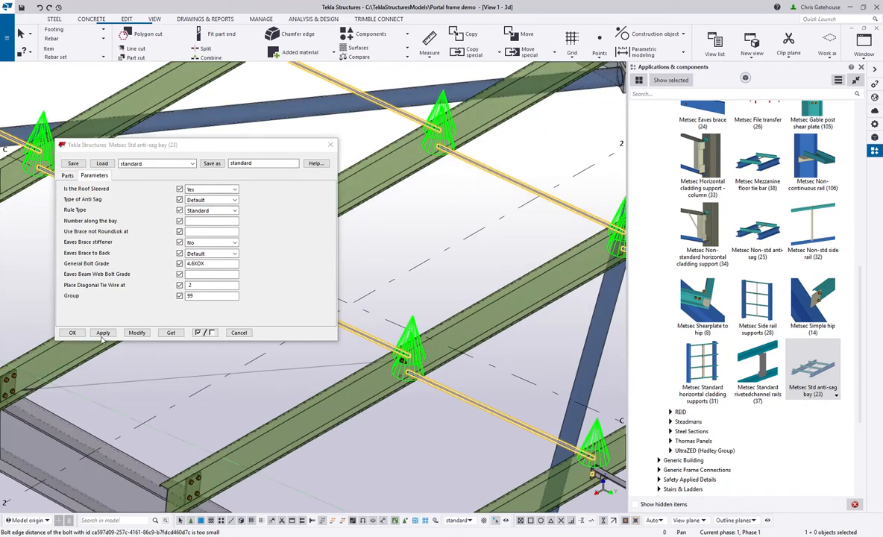
left_click(73, 333)
scroll(240, 292, "down", 5)
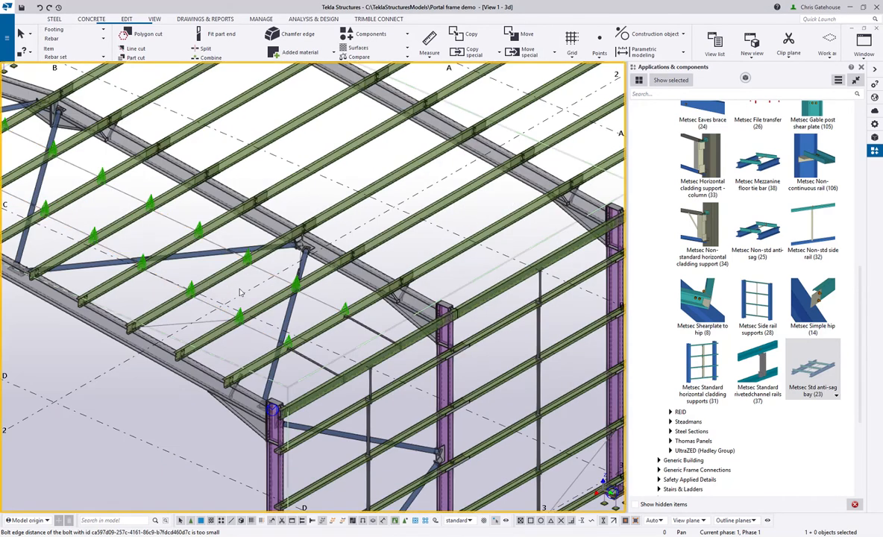
Add a Metsec Std anti-sag bay between the grid D and C rafters, picking that bay's purlins and eaves beam.
left_click(818, 378)
left_click(356, 264)
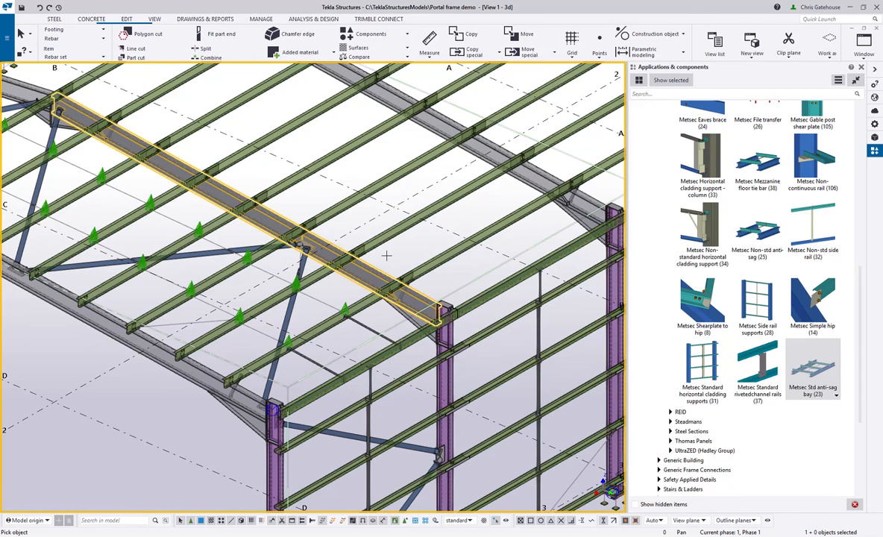
left_click(516, 162)
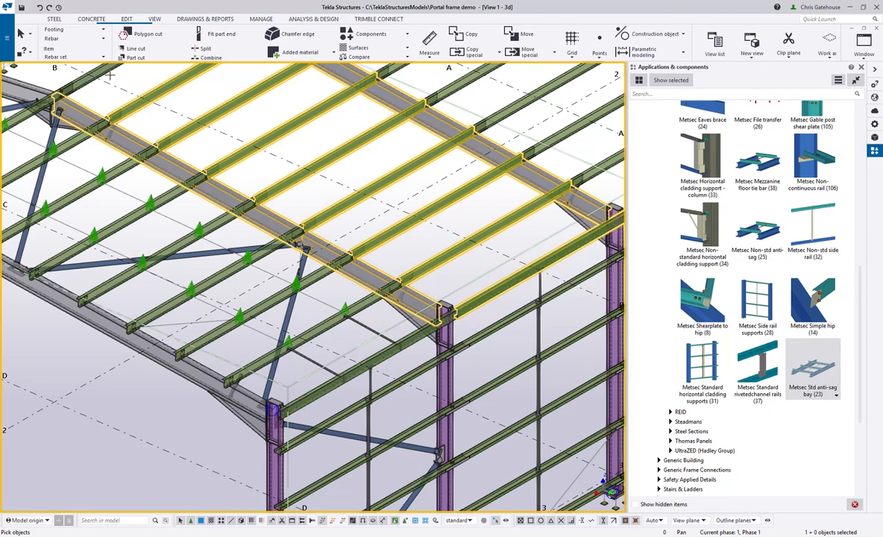
middle_click_drag(293, 217, 286, 246)
scroll(287, 245, "down", 2)
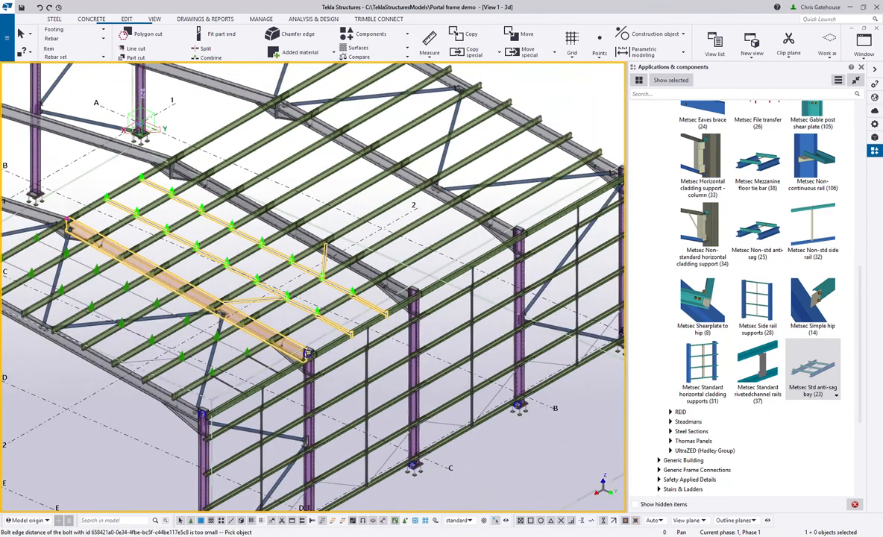
Add the same anti-sag bay between the grid C and B rafters with its purlins and eaves beam.
scroll(294, 243, "up", 1)
left_click(300, 237)
left_click(417, 162)
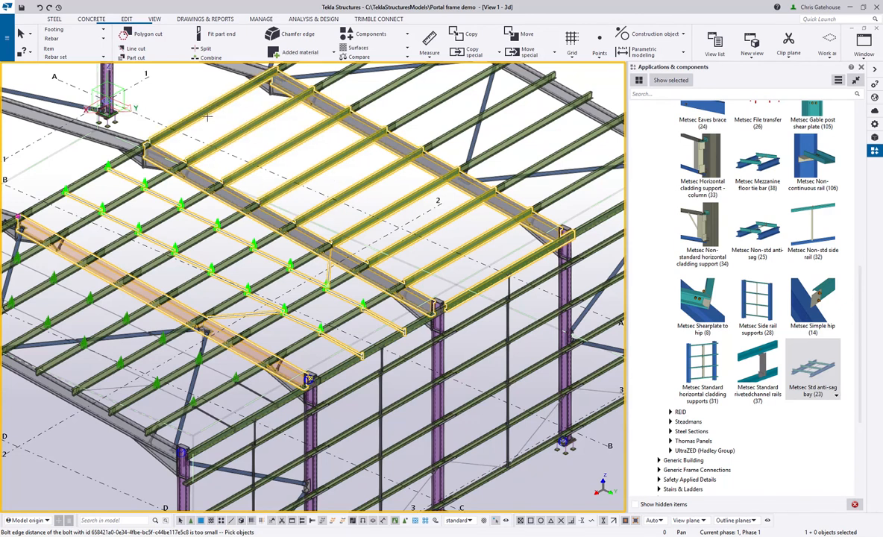
middle_click_drag(387, 124, 288, 202)
Add an anti-sag bay between the grid B and A rafters with its purlins and eaves beam, and end the command.
left_click(308, 225)
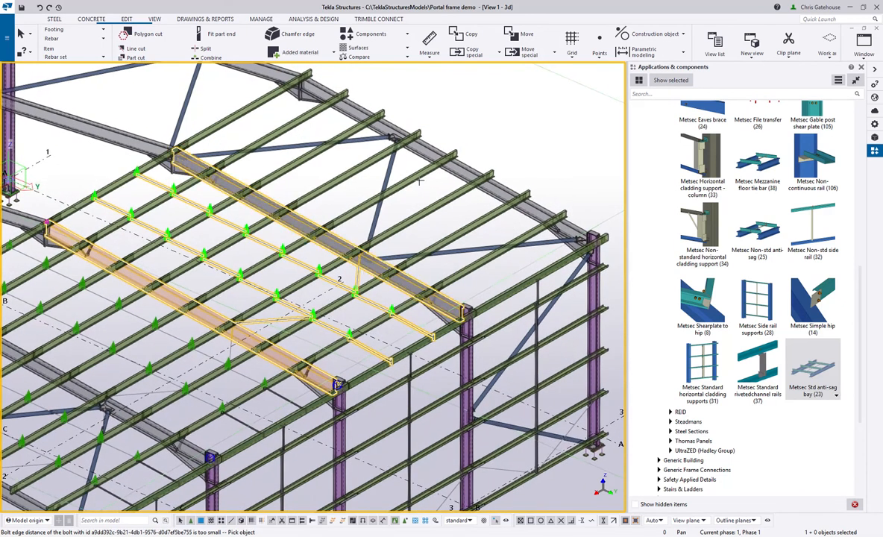
left_click(438, 152)
left_click(508, 288)
left_click(476, 261)
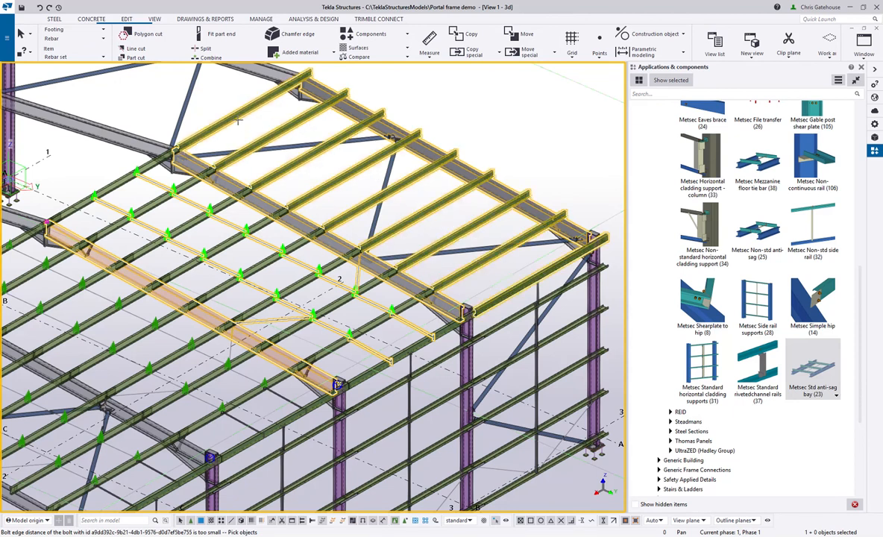
right_click(268, 125)
left_click(283, 131)
Redraw the 3D view and close the Applications & components catalogue.
right_click(599, 114)
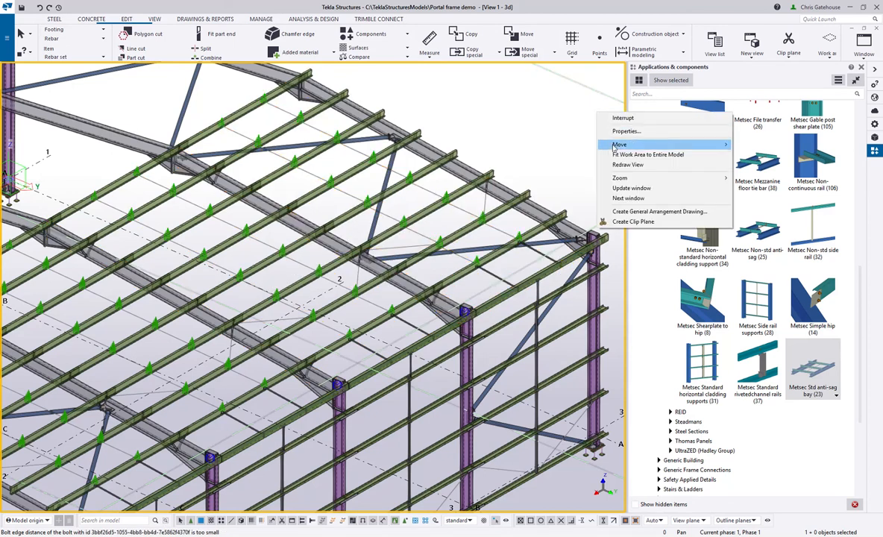
left_click(614, 165)
scroll(504, 168, "down", 3)
mouse_move(446, 261)
middle_mouse_down("ctrl")
mouse_move(427, 243)
mouse_move(350, 262)
mouse_move(446, 265)
middle_mouse_up("ctrl")
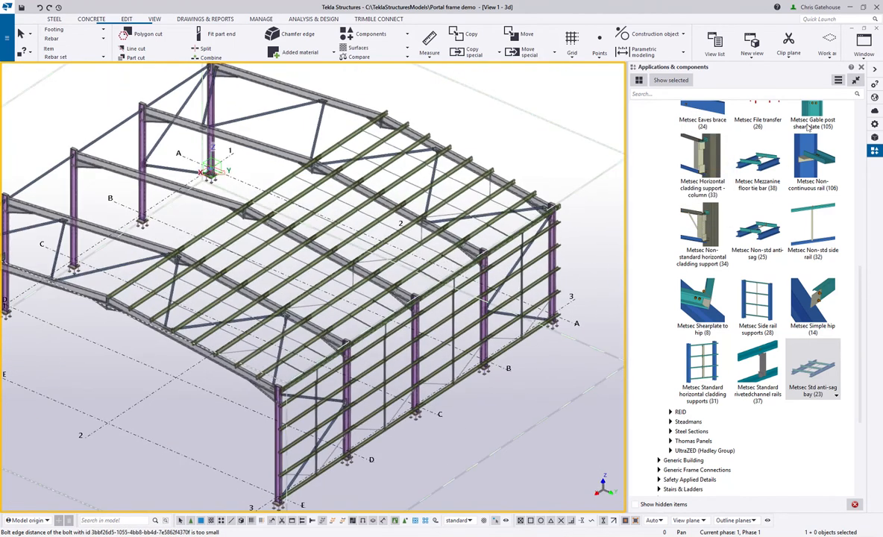
left_click(861, 69)
middle_click_drag(469, 431, 447, 375)
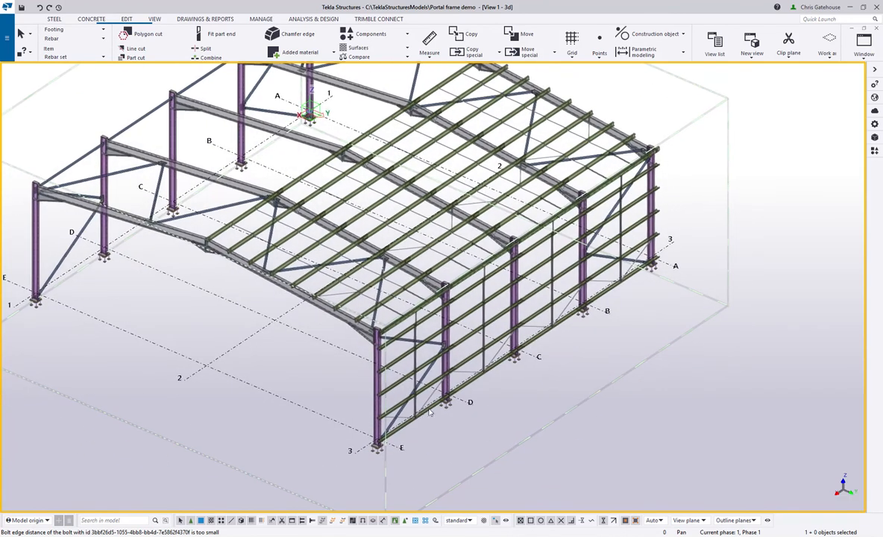
Select the two lowest rows of side rails along grid line 3 in all four bays from E to A.
left_click(435, 408)
middle_click_drag(435, 409, 428, 413, "ctrl")
scroll(456, 400, "up", 2)
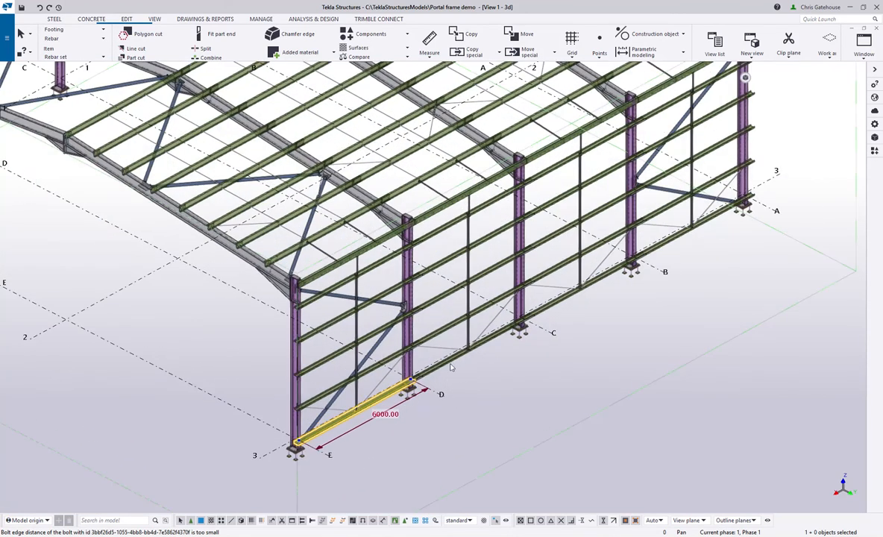
left_click(522, 322, "ctrl")
left_click(618, 270, "ctrl")
left_click(657, 246, "ctrl")
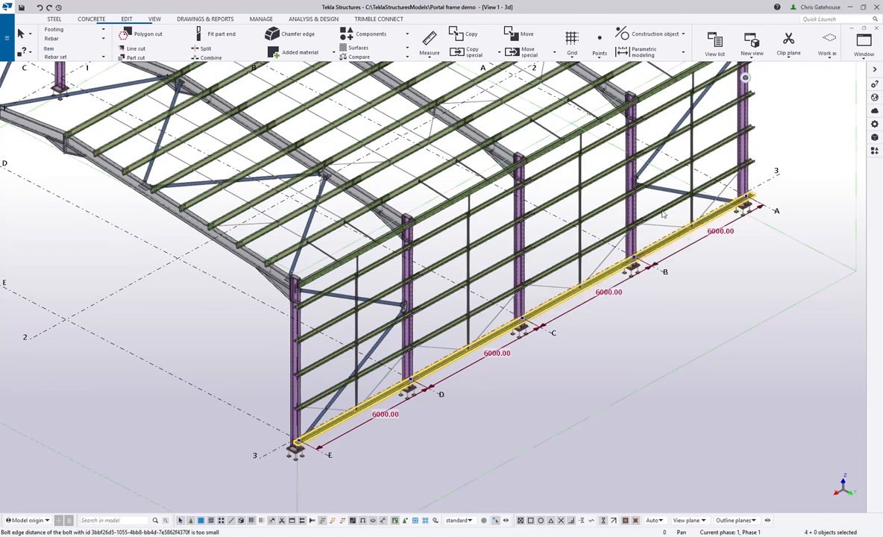
left_click(643, 220, "ctrl")
left_click(593, 243, "ctrl")
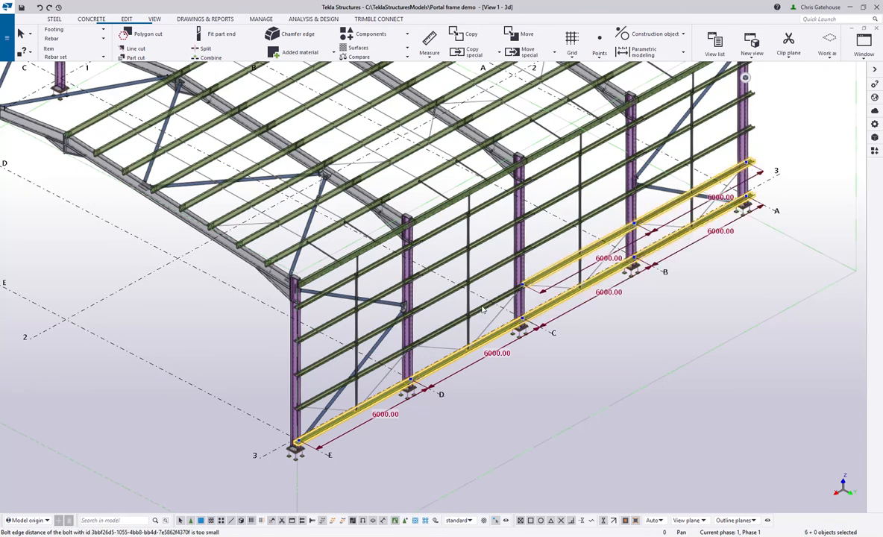
left_click(455, 321, "ctrl")
left_click(380, 365, "ctrl")
Add the remaining side rails and eaves beams of the E to D and D to C bays to the selection.
left_click(373, 336, "ctrl")
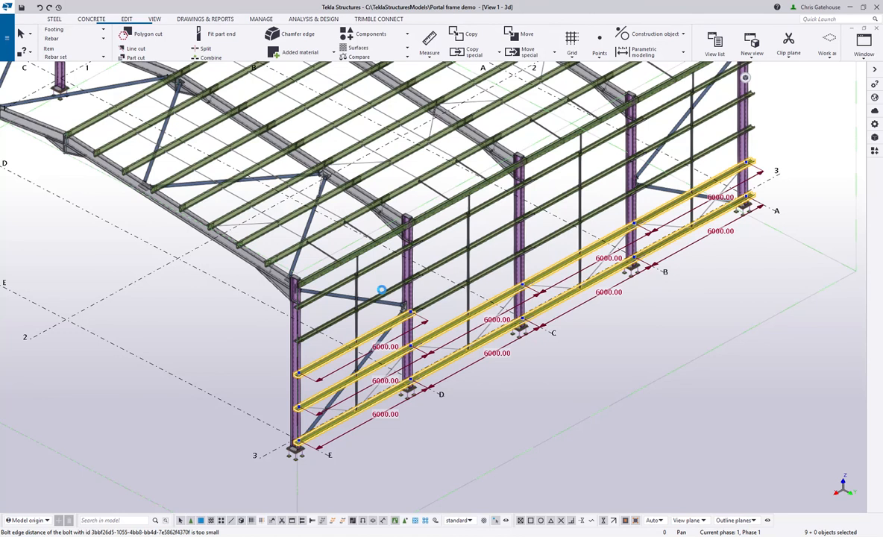
left_click(369, 302, "ctrl")
left_click(366, 272, "ctrl")
left_click(351, 252, "ctrl")
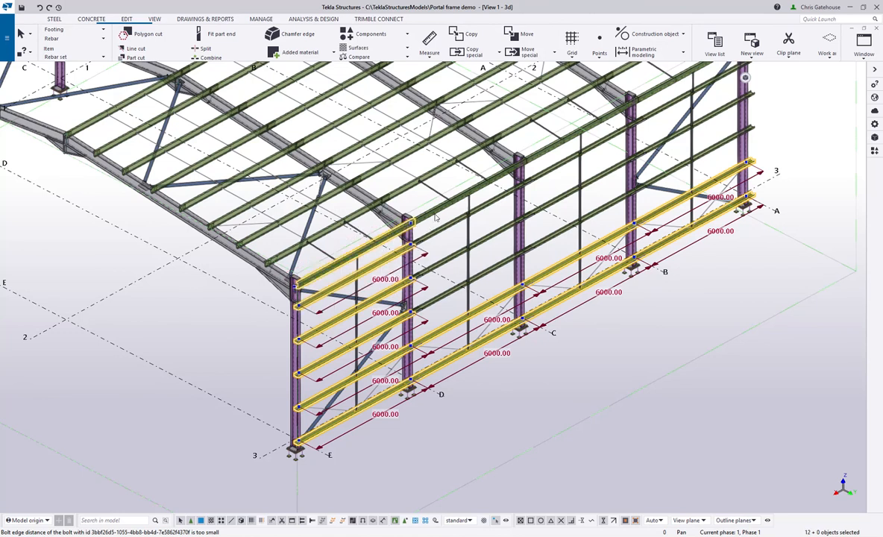
left_click(463, 188, "ctrl")
left_click(469, 217, "ctrl")
left_click(442, 267, "ctrl")
left_click(447, 297, "ctrl")
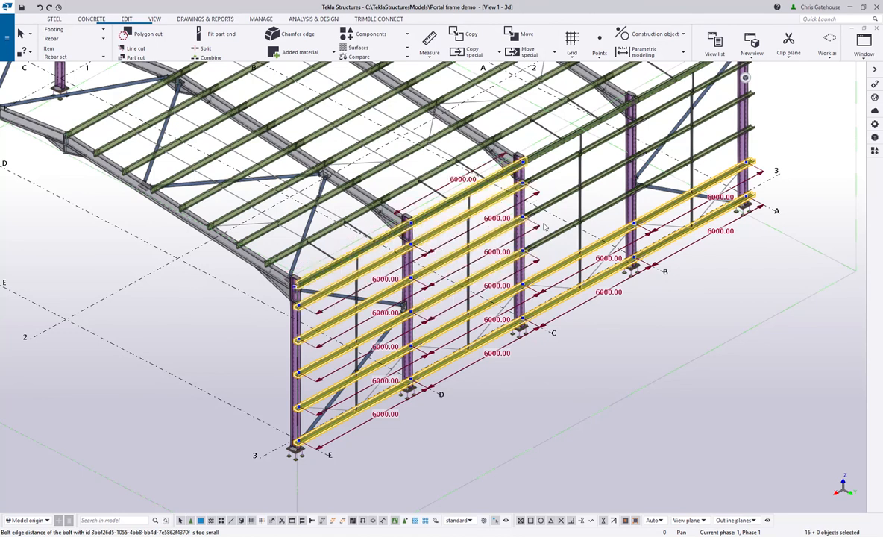
Extend the selection with the remaining side rails and eaves beams of the C to B and B to A bays.
left_click(555, 211, "ctrl")
left_click(554, 178, "ctrl")
left_click(553, 166, "ctrl")
left_click(548, 147, "ctrl")
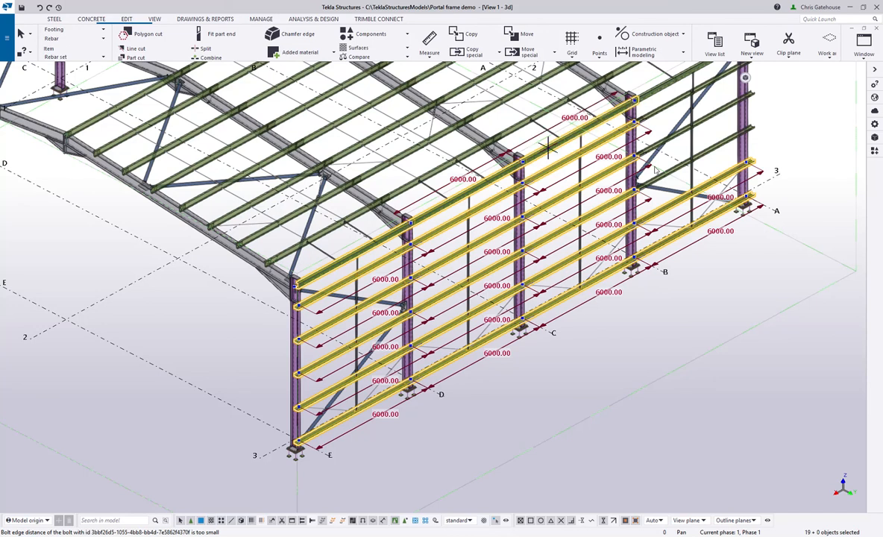
left_click(716, 144, "ctrl")
left_click(657, 107, "ctrl")
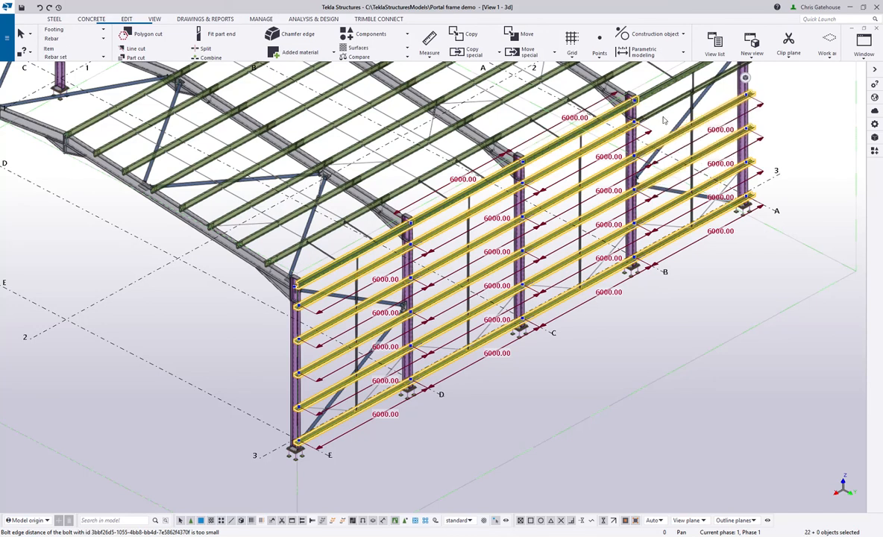
left_click(659, 108, "ctrl")
left_click(659, 88, "ctrl")
Add all roof purlins between the grid B and A rafters to the selection.
middle_click_drag(659, 90, 613, 291)
scroll(603, 313, "down", 1)
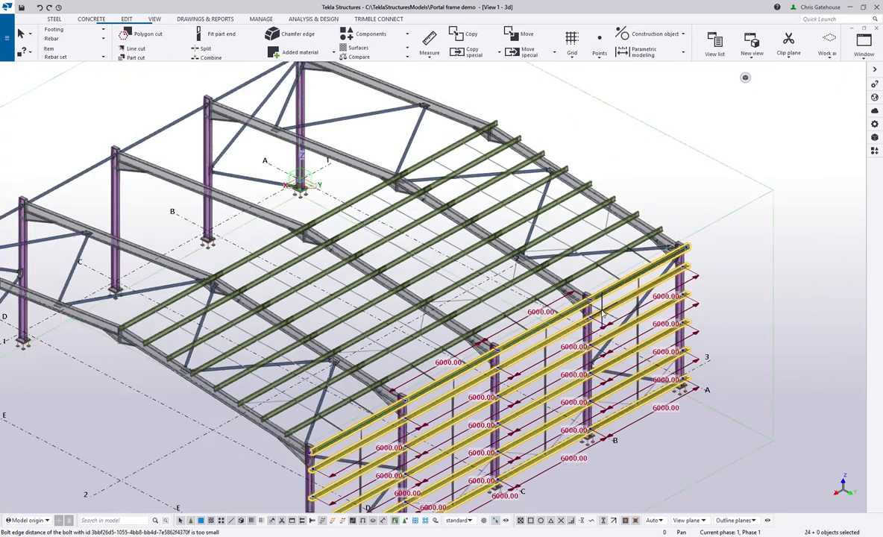
left_click(574, 269, "ctrl")
left_click(590, 240, "ctrl")
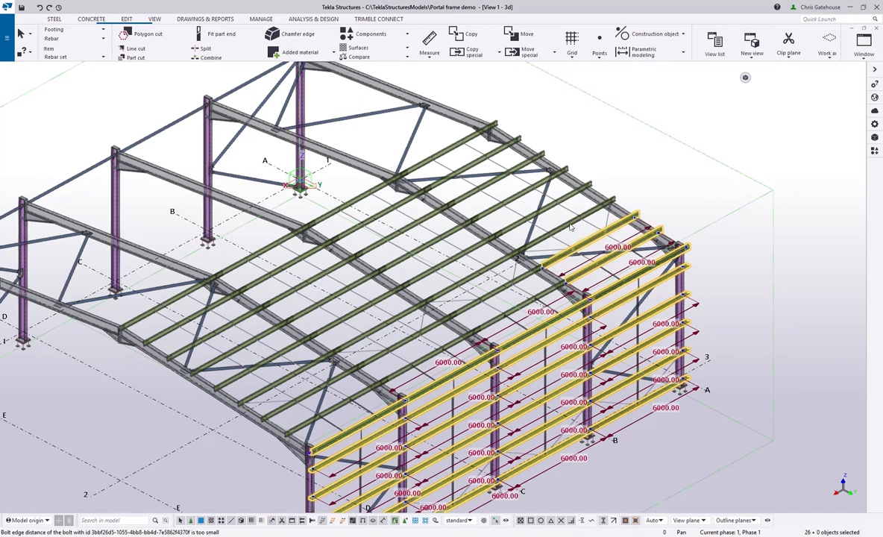
left_click(567, 225, "ctrl")
left_click(544, 210, "ctrl")
left_click(518, 195, "ctrl")
left_click(492, 181, "ctrl")
left_click(466, 166, "ctrl")
left_click(440, 150, "ctrl")
left_click(400, 179, "ctrl")
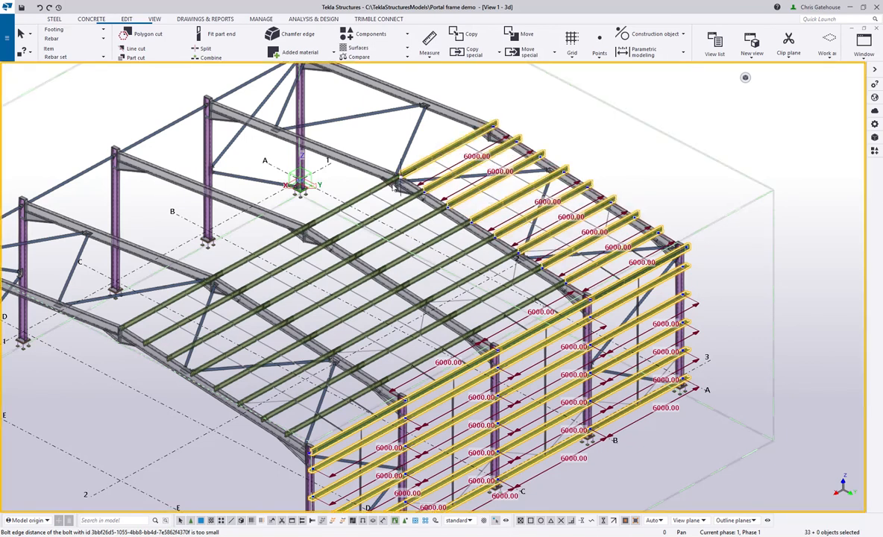
Extend the selection with the roof purlins between the grid C and B rafters, working from the ridge towards the eaves.
left_click(358, 201, "ctrl")
left_click(381, 219, "ctrl")
left_click(404, 237, "ctrl")
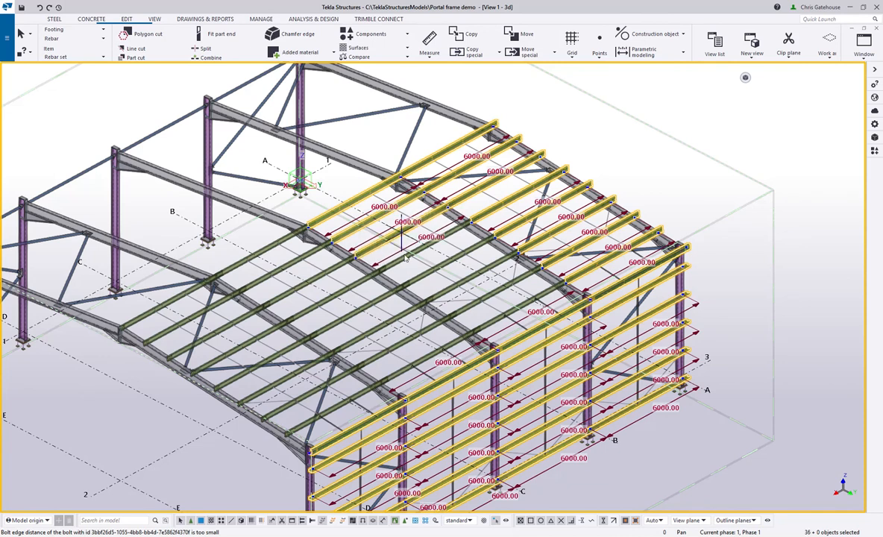
left_click(425, 254, "ctrl")
left_click(447, 269, "ctrl")
left_click(471, 287, "ctrl")
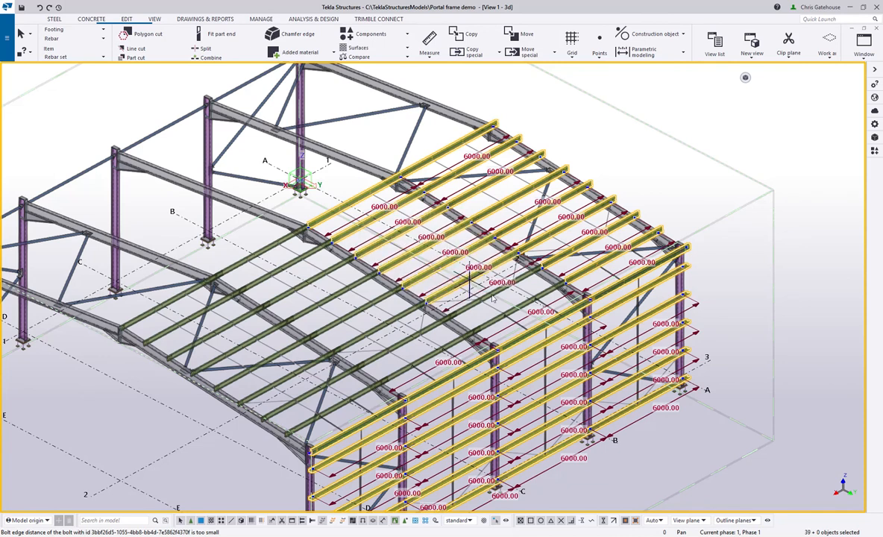
left_click(494, 300, "ctrl")
left_click(449, 308, "ctrl")
Add the roof purlins between the grid D and C rafters to the selection, working from the eaves up to the ridge.
left_click(407, 354, "ctrl")
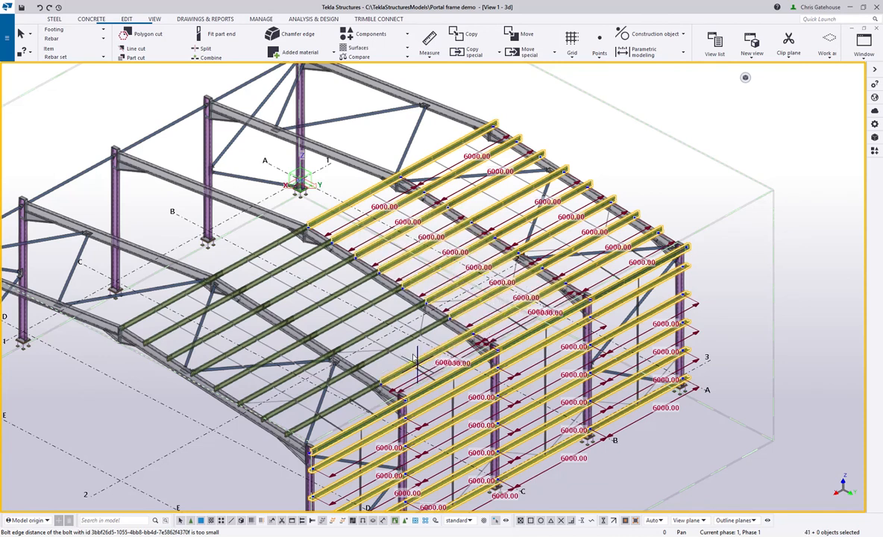
left_click(380, 332, "ctrl")
left_click(355, 312, "ctrl")
left_click(317, 280, "ctrl")
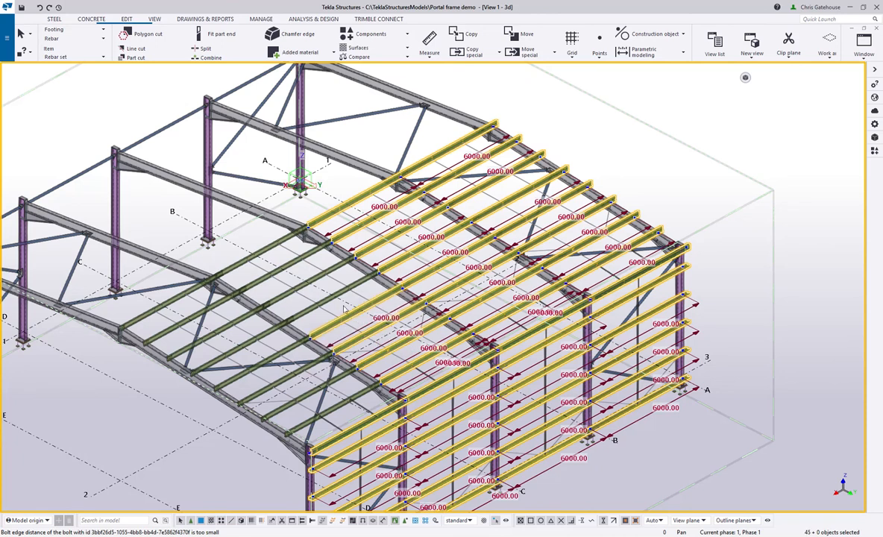
left_click(301, 266, "ctrl")
left_click(277, 248, "ctrl")
left_click(273, 258, "ctrl")
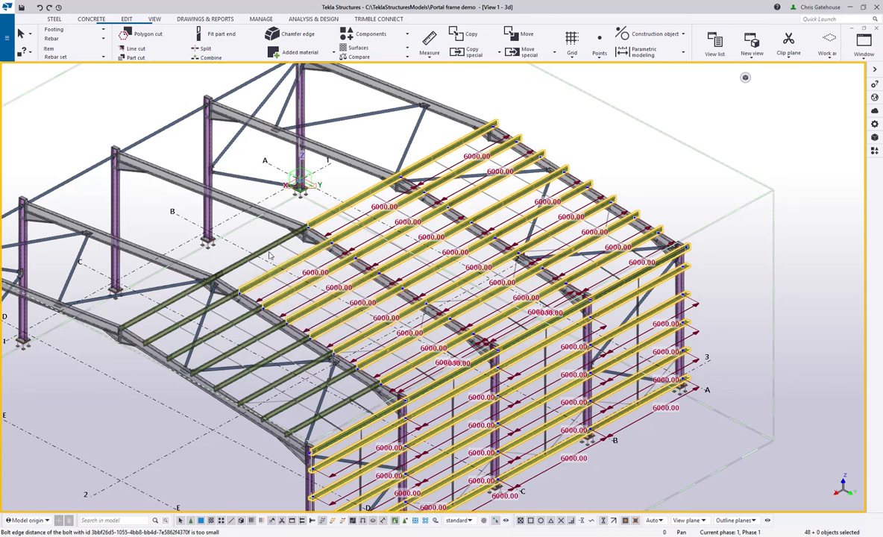
Start adding the purlins between the grid E and D rafters to the selection, beginning at the ridge.
left_click(204, 287, "ctrl")
left_click(177, 302, "ctrl")
left_click(200, 314, "ctrl")
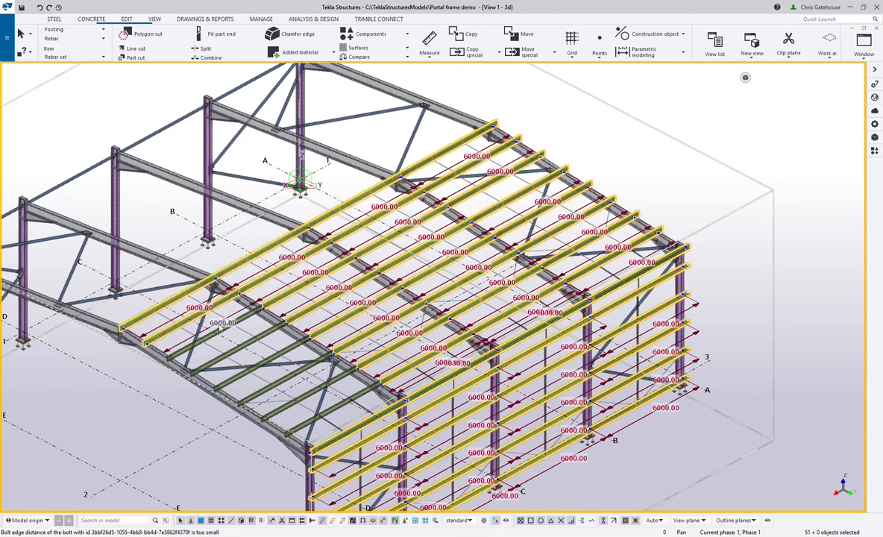
left_click(224, 328, "ctrl")
left_click(224, 326)
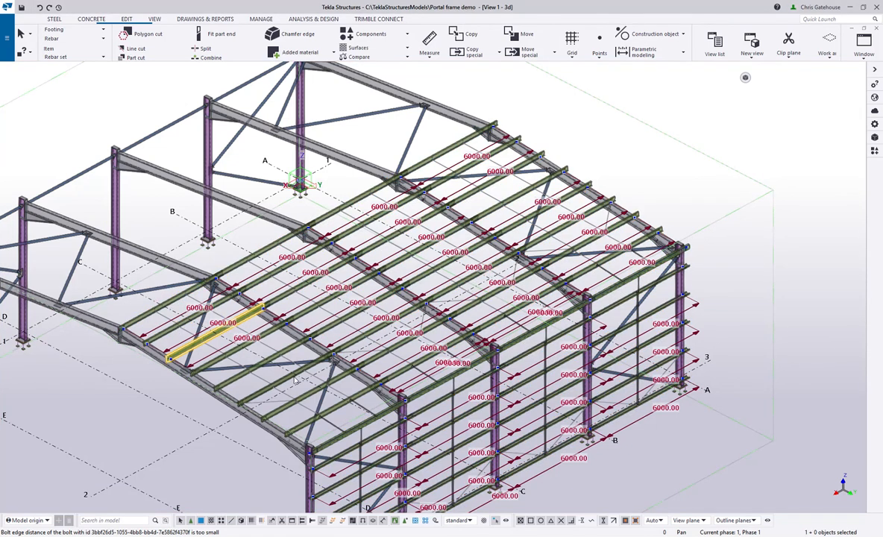
Restore the previous multi-member selection with Select previous objects.
scroll(347, 225, "down", 5)
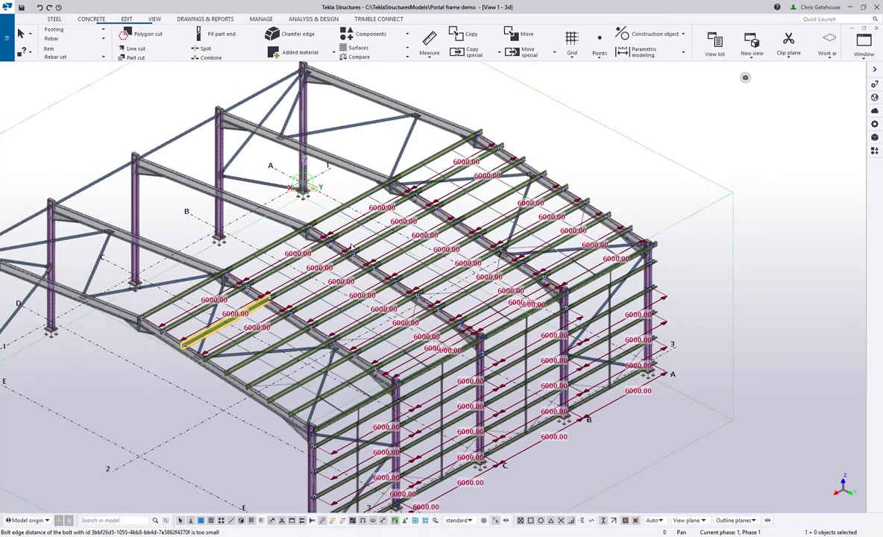
left_click(149, 128)
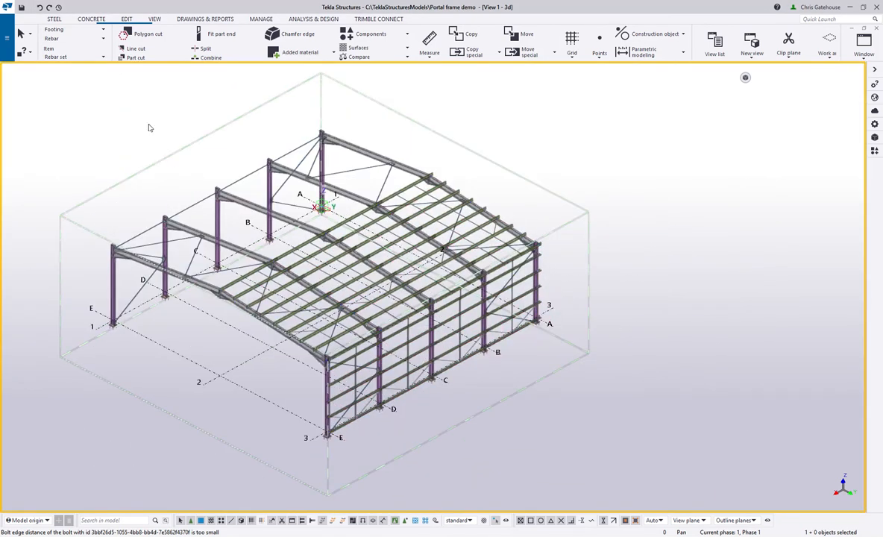
left_click(32, 56)
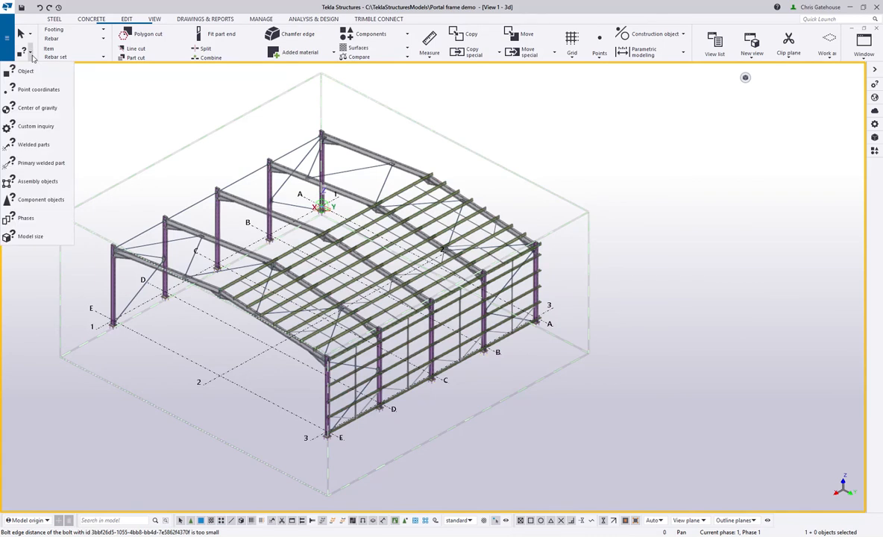
left_click(27, 30)
left_click(31, 35)
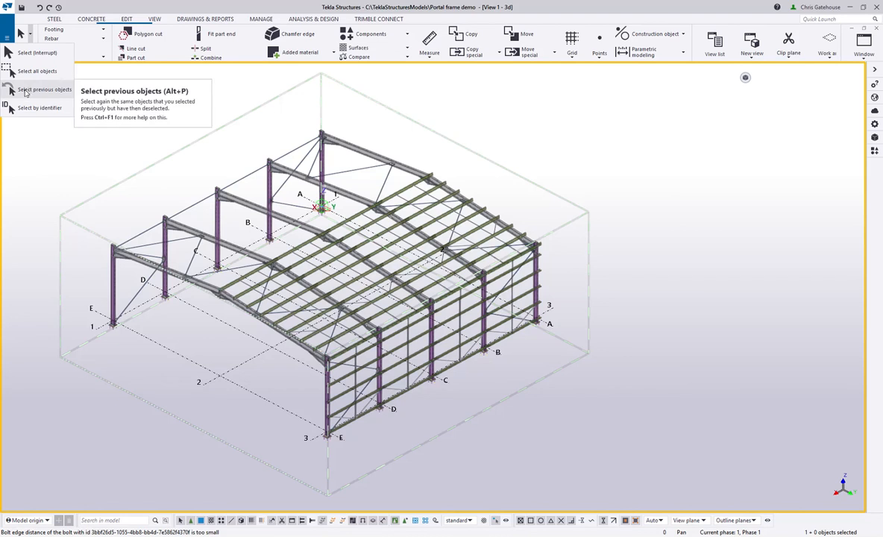
left_click(26, 90)
Add the remaining unselected purlins of the E to D roof bay to the restored selection.
scroll(307, 357, "up", 5)
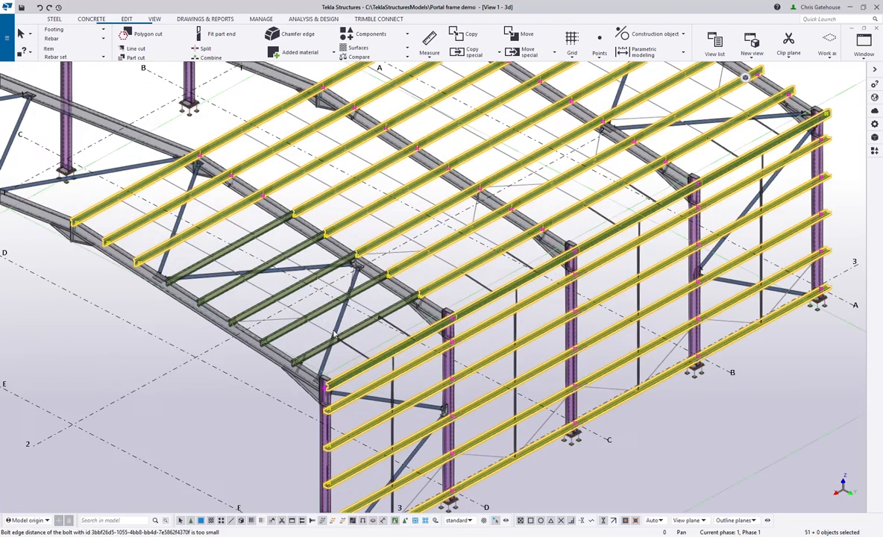
left_click(356, 326, "ctrl")
left_click(332, 301, "ctrl")
left_click(291, 284, "ctrl")
left_click(257, 261, "ctrl")
left_click(252, 225, "ctrl")
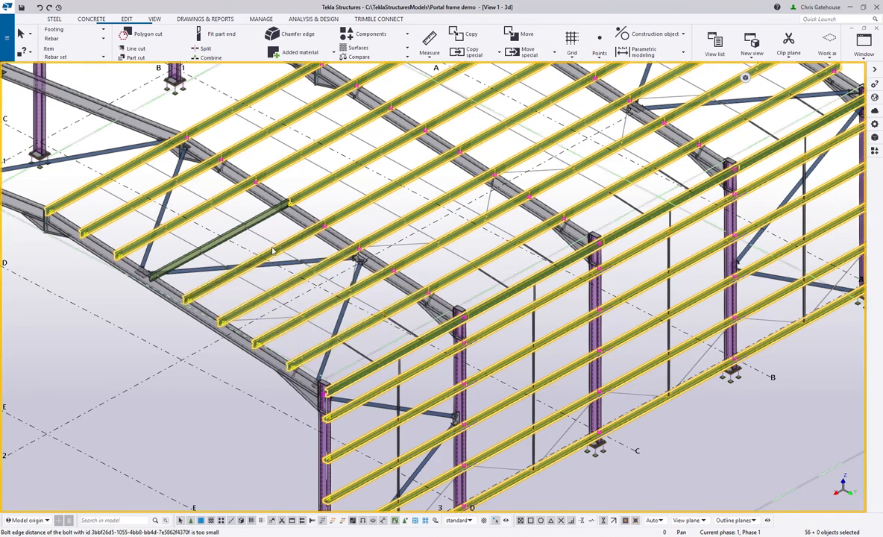
Mirror-copy the selected rails, eaves beams and purlins about grid line 2, with X0 24000, Y0 12000 and angle 180.
scroll(527, 304, "down", 6)
scroll(526, 301, "down", 1)
scroll(270, 251, "up", 4)
middle_click_drag(262, 240, 315, 251, "ctrl")
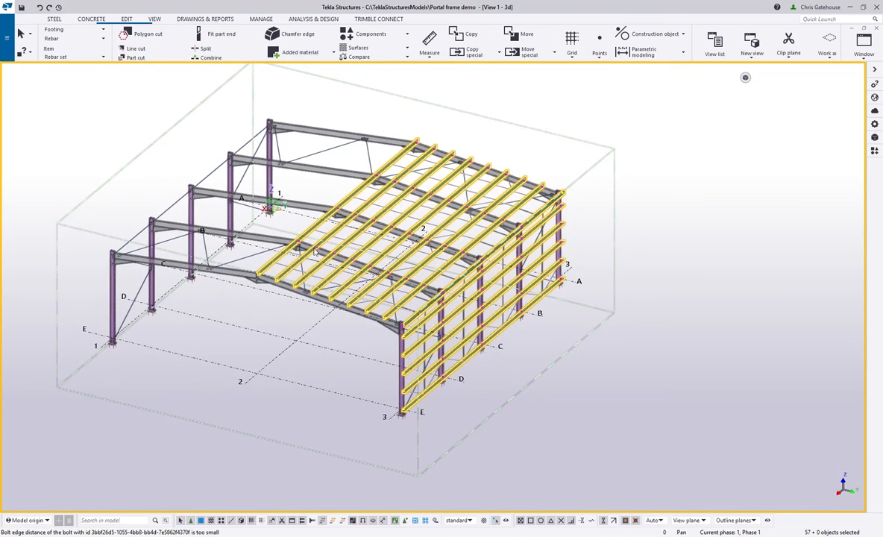
scroll(315, 253, "up", 4)
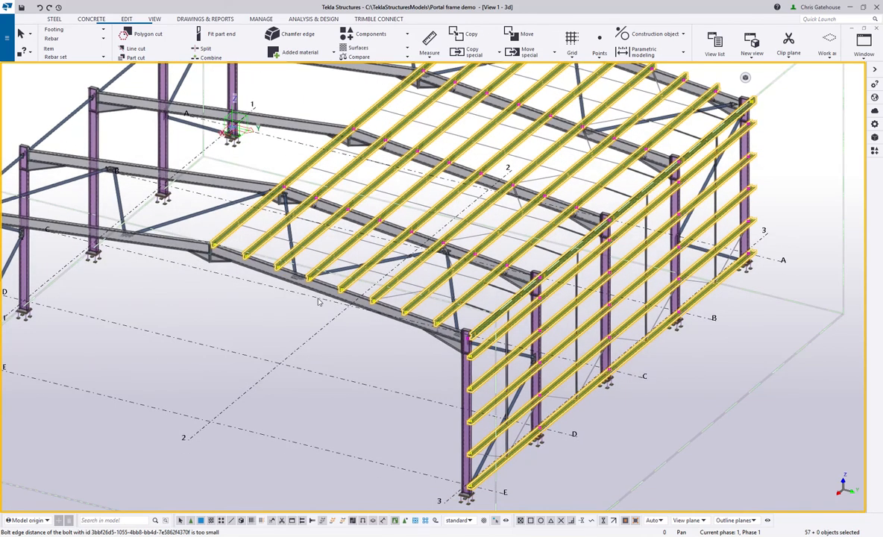
scroll(319, 301, "down", 3)
right_click(304, 284)
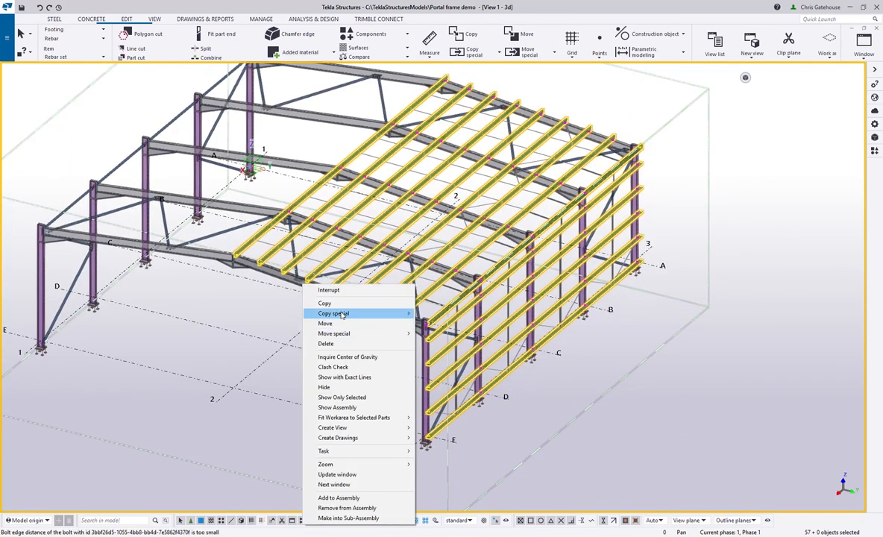
mouse_move(342, 314)
left_click(437, 333)
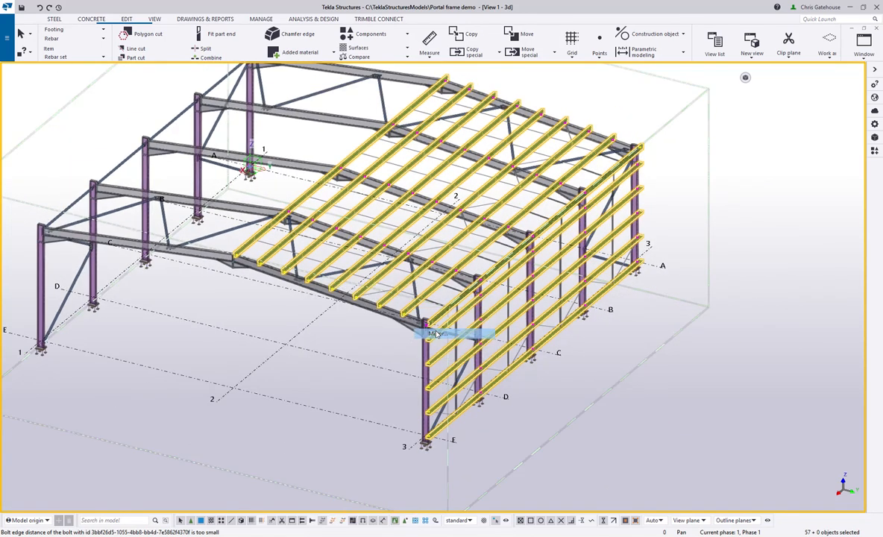
left_click(233, 388)
left_click(284, 343)
left_click(104, 167)
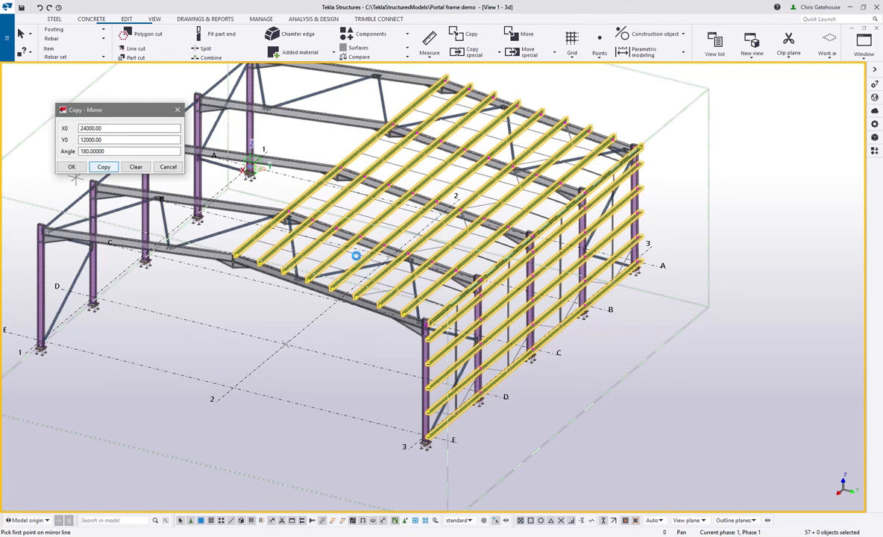
left_click(72, 166)
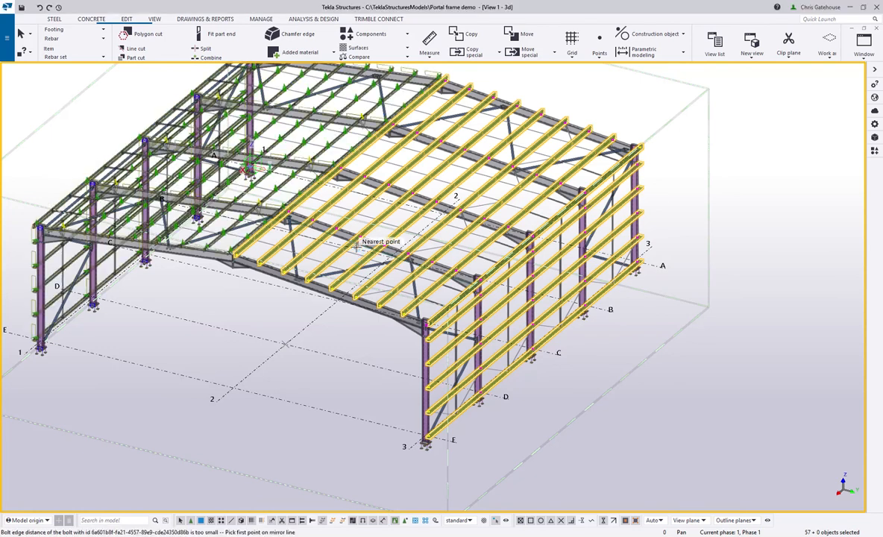
Clear the member selection and bring up the context commands of the 3D view.
left_click(214, 267)
right_click(215, 293)
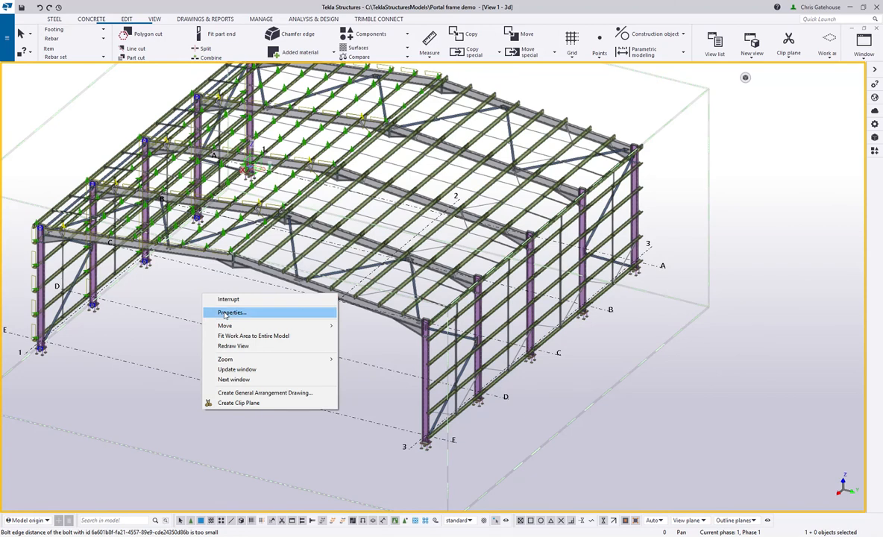